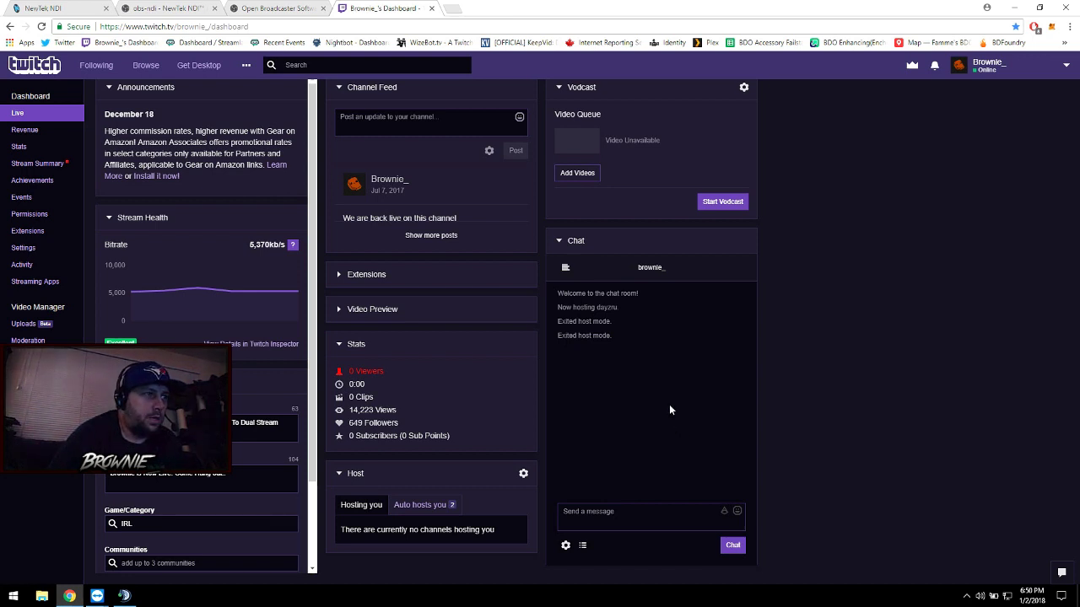
Step: Read through the NewTek NDI page, from the introduction down to the workflow sections below the LAN production diagram
{"action": "left_click", "coordinate": [56, 13]}
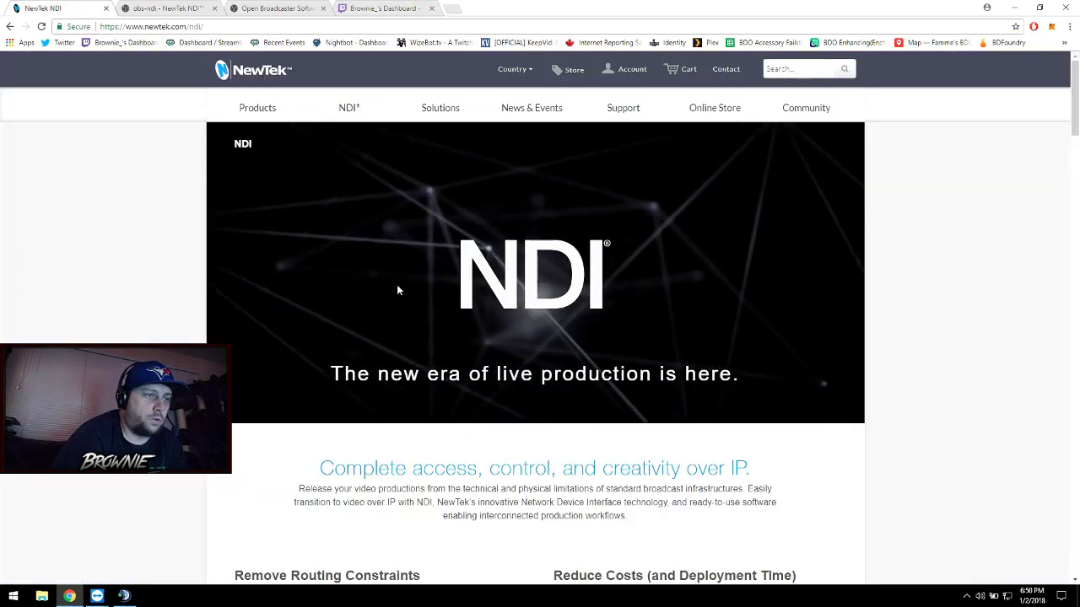
{"action": "scroll", "coordinate": [397, 289], "scroll_direction": "down", "scroll_amount": 1}
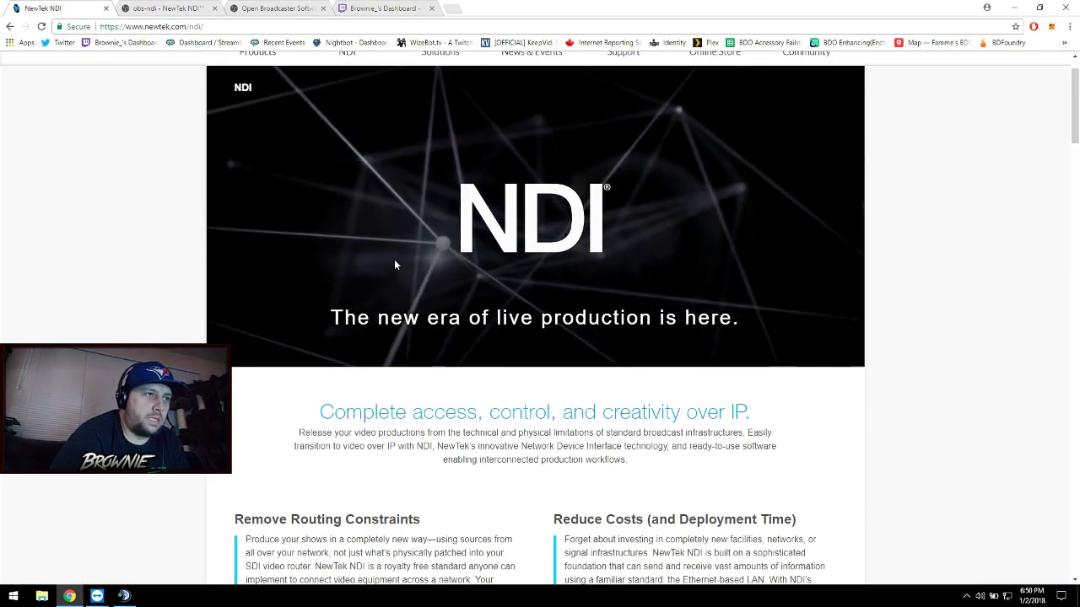
{"action": "scroll", "coordinate": [160, 281], "scroll_direction": "up", "scroll_amount": 1}
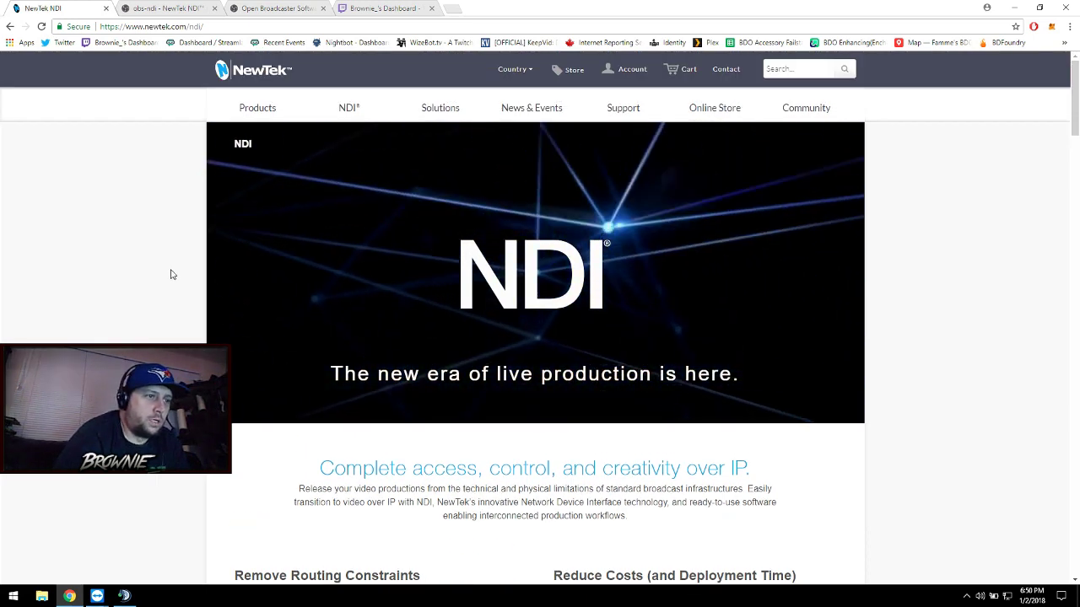
{"action": "scroll", "coordinate": [578, 436], "scroll_direction": "down", "scroll_amount": 3}
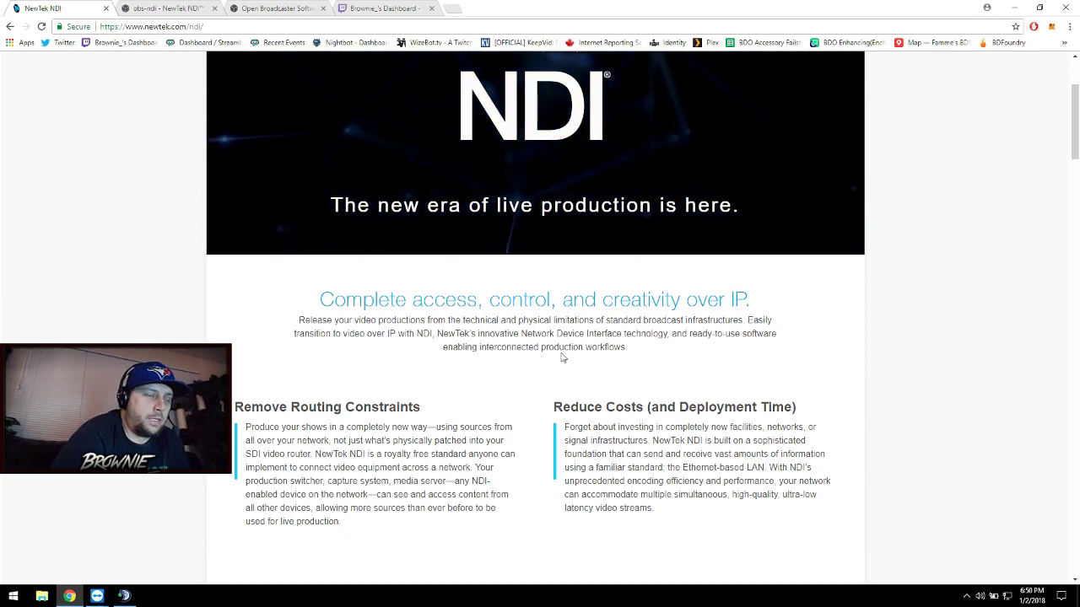
{"action": "scroll", "coordinate": [494, 357], "scroll_direction": "down", "scroll_amount": 3}
{"action": "scroll", "coordinate": [437, 372], "scroll_direction": "down", "scroll_amount": 3}
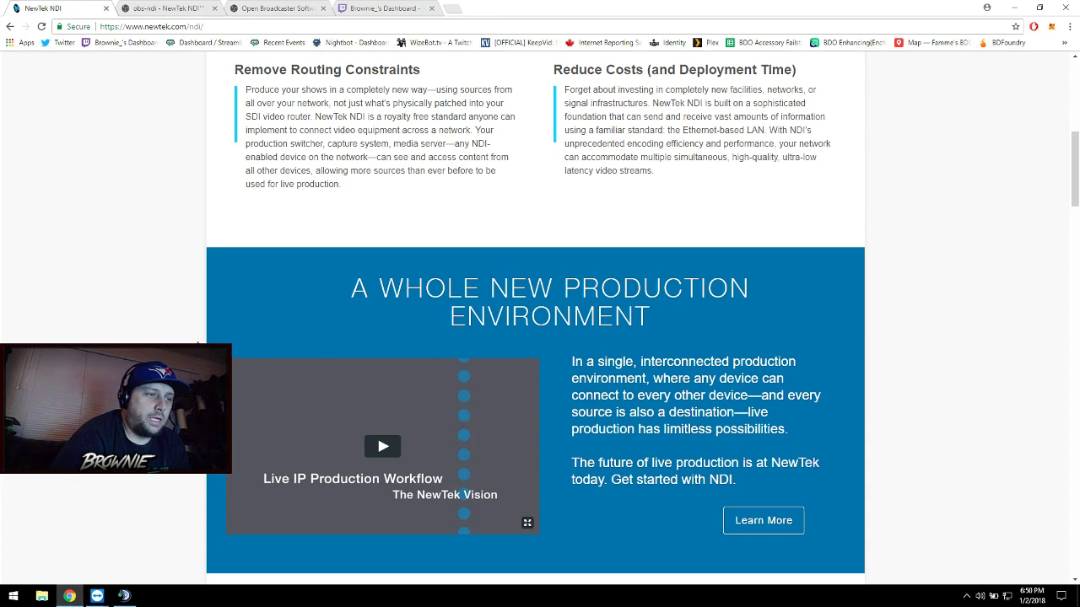
{"action": "scroll", "coordinate": [246, 340], "scroll_direction": "down", "scroll_amount": 5}
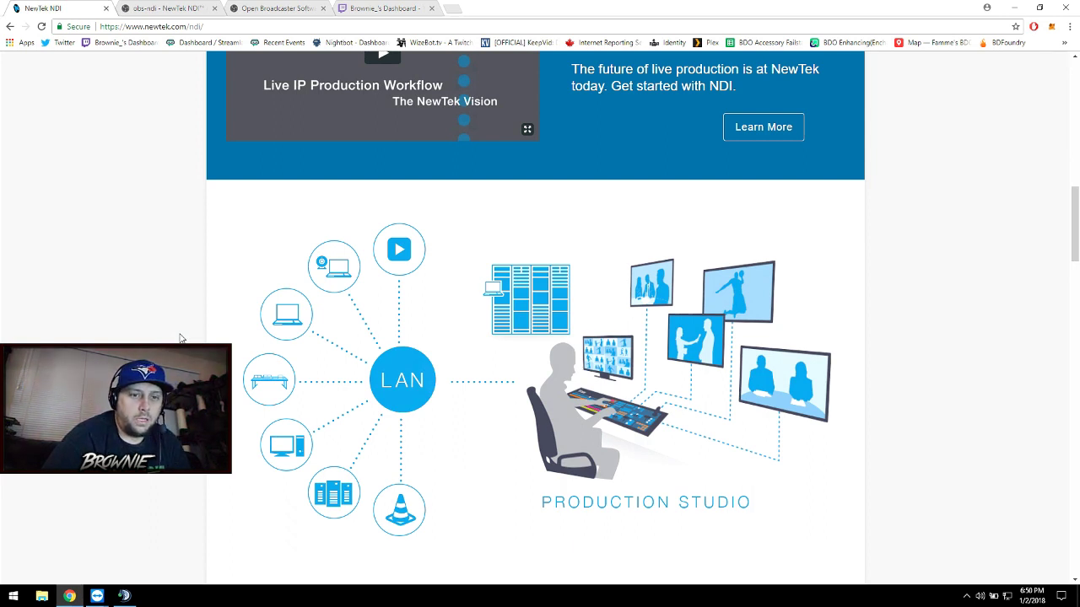
{"action": "scroll", "coordinate": [171, 336], "scroll_direction": "down", "scroll_amount": 3}
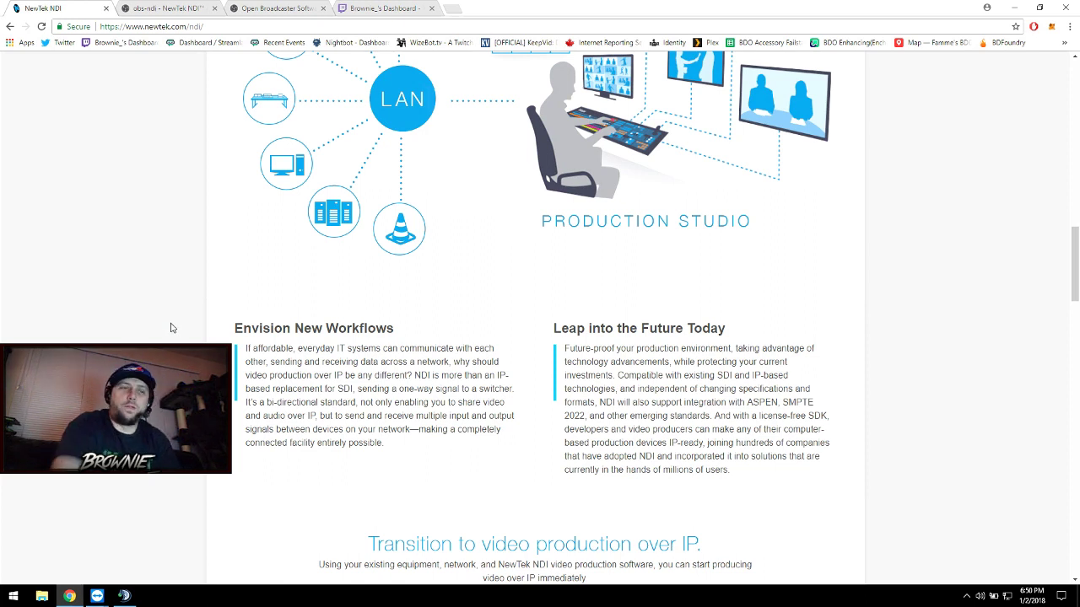
Step: Check the Ethernet throughput in Task Manager's performance view, and minimize Task Manager
{"action": "right_click", "coordinate": [1017, 596]}
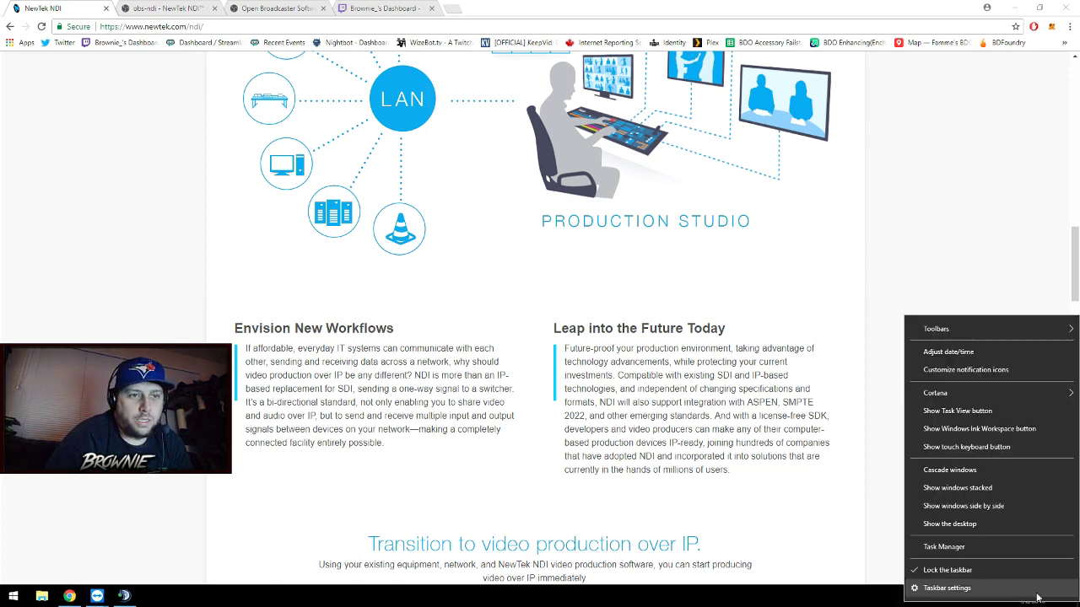
{"action": "left_click", "coordinate": [995, 549]}
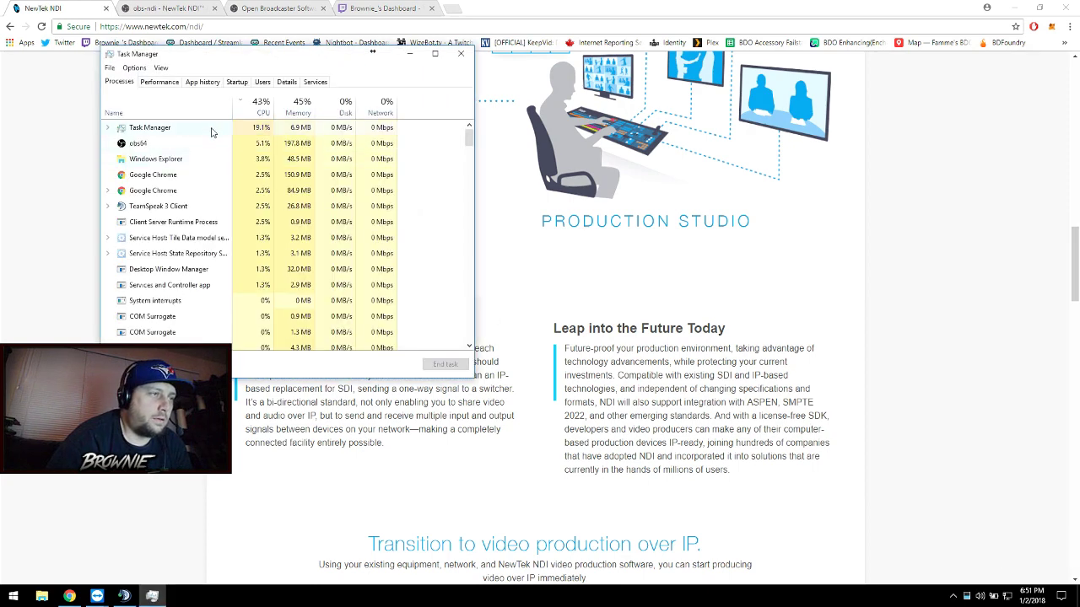
{"action": "left_click", "coordinate": [156, 83]}
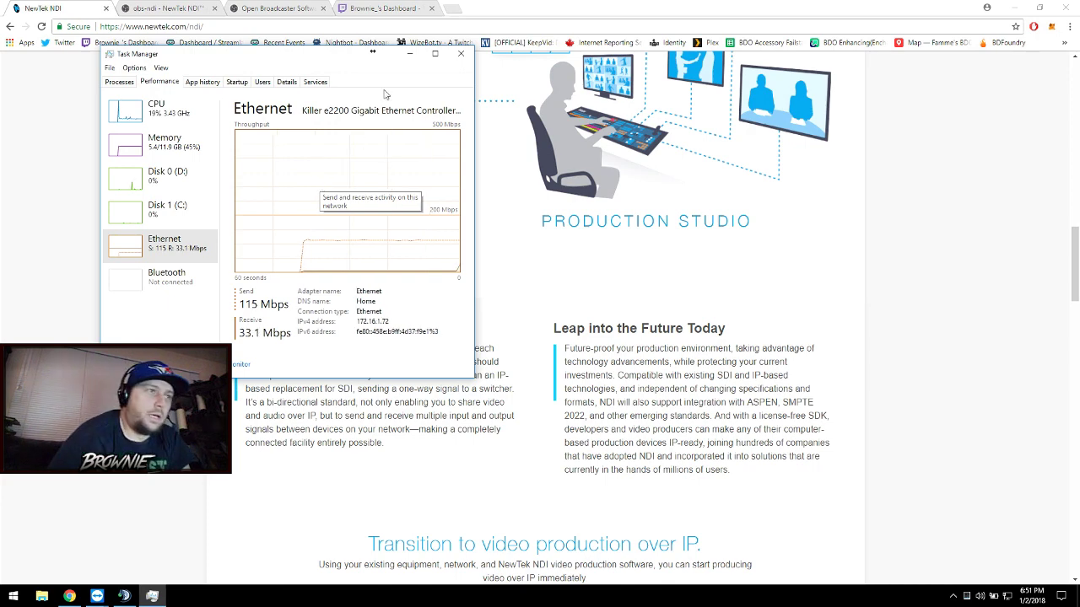
{"action": "left_click", "coordinate": [409, 53]}
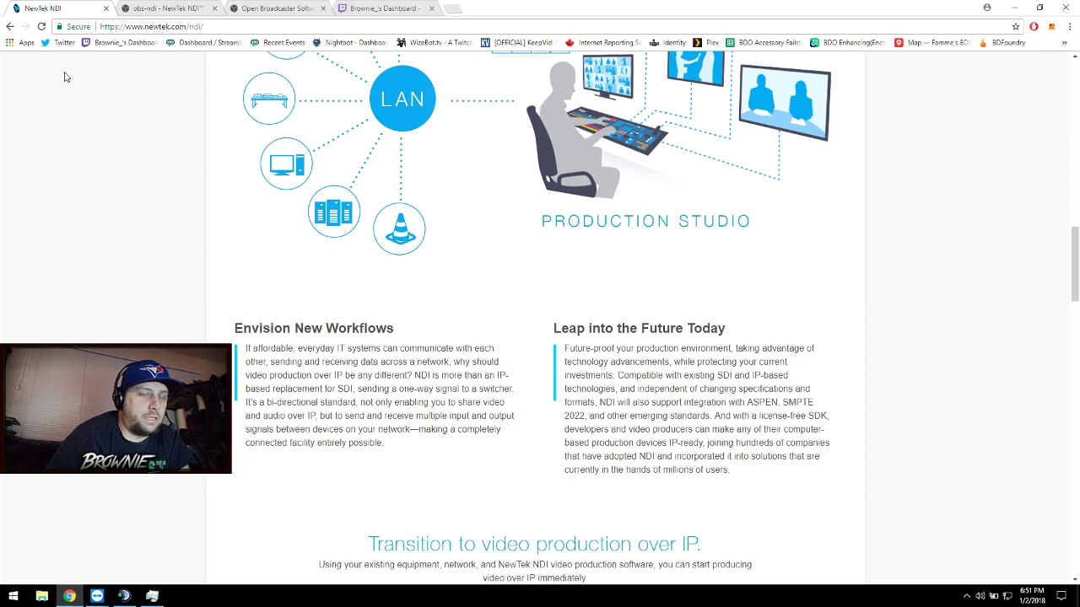
Step: Open the Windows About page to view the processor and installed RAM, and close the Steam window
{"action": "left_click", "coordinate": [13, 595]}
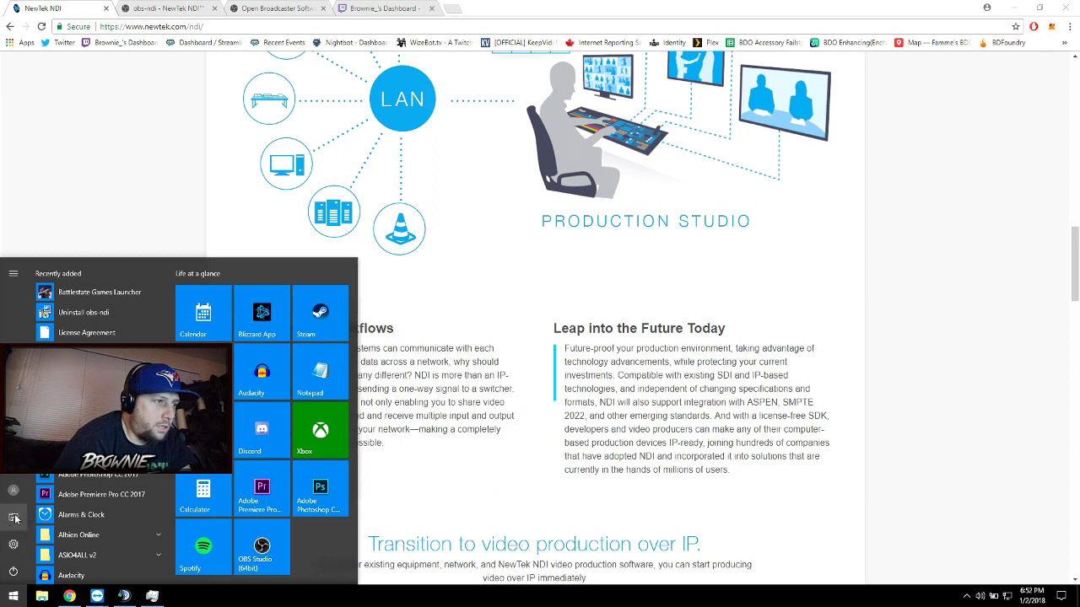
{"action": "right_click", "coordinate": [23, 597]}
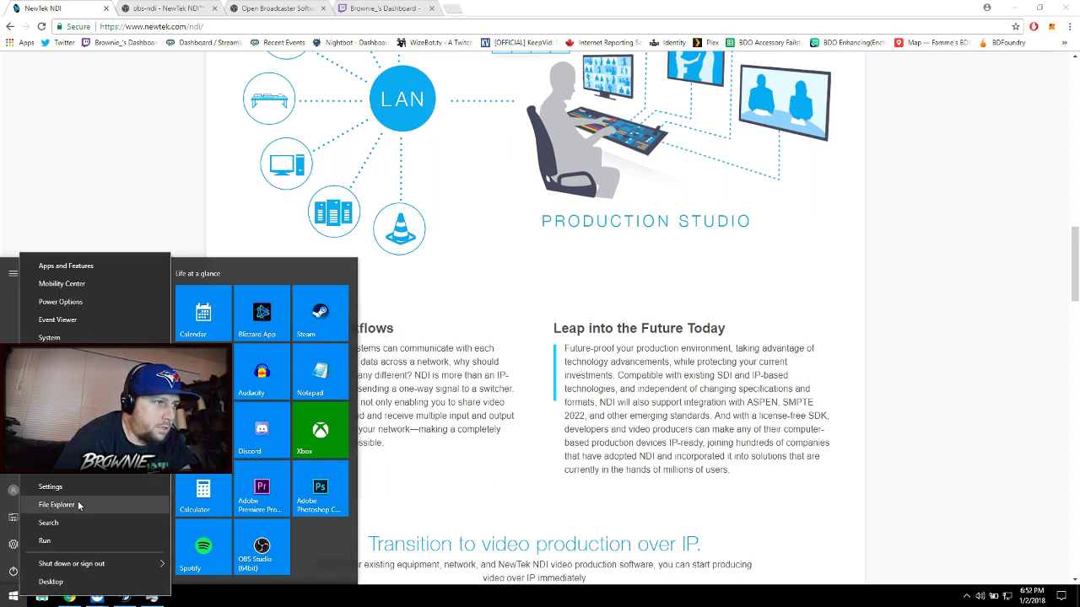
{"action": "left_click", "coordinate": [72, 337]}
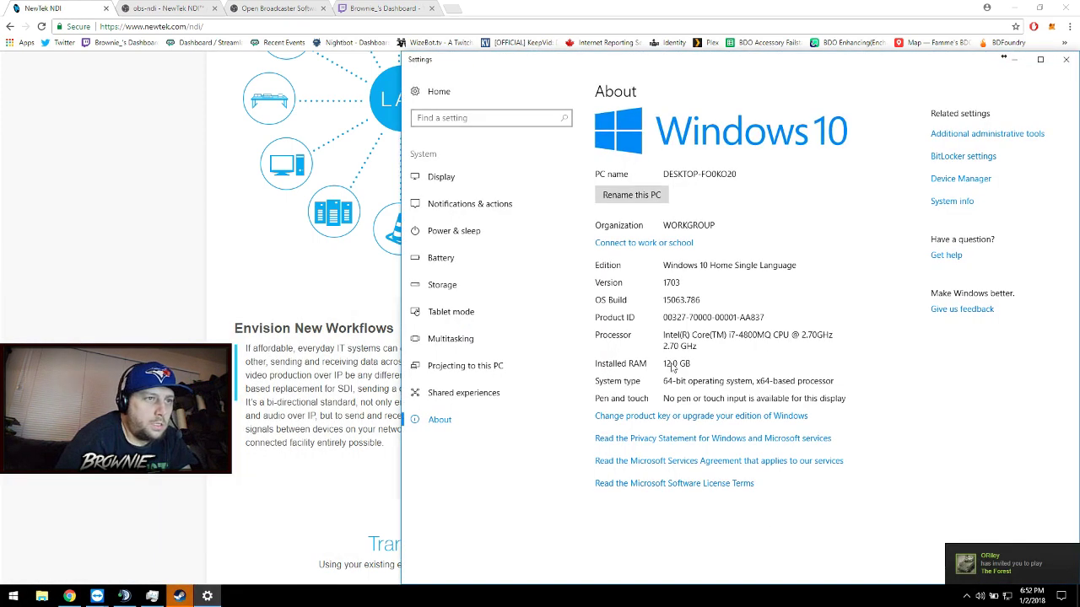
{"action": "right_click", "coordinate": [182, 596]}
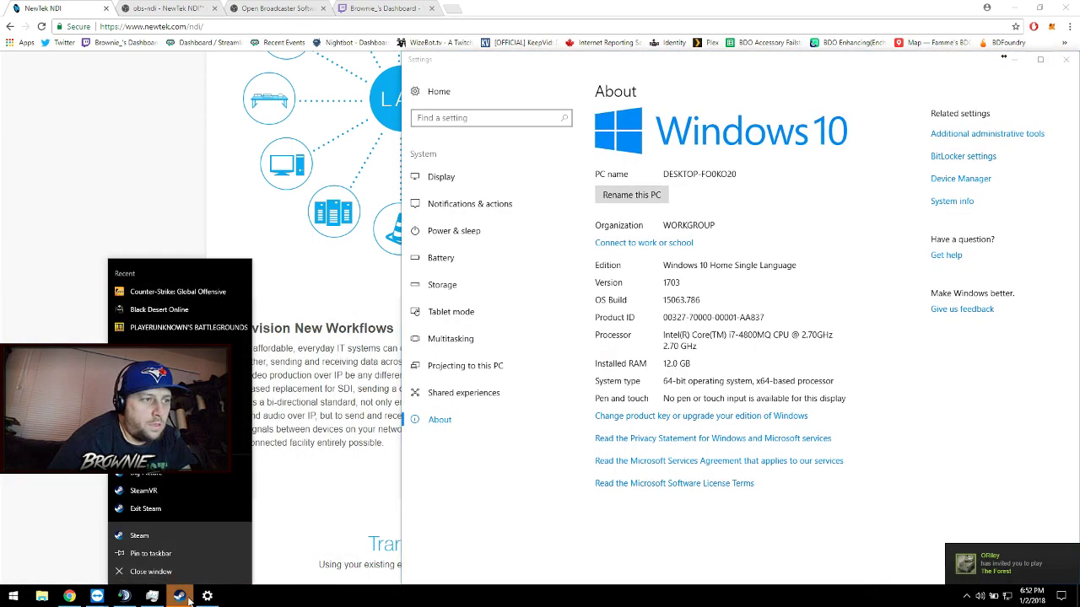
{"action": "left_click", "coordinate": [150, 572]}
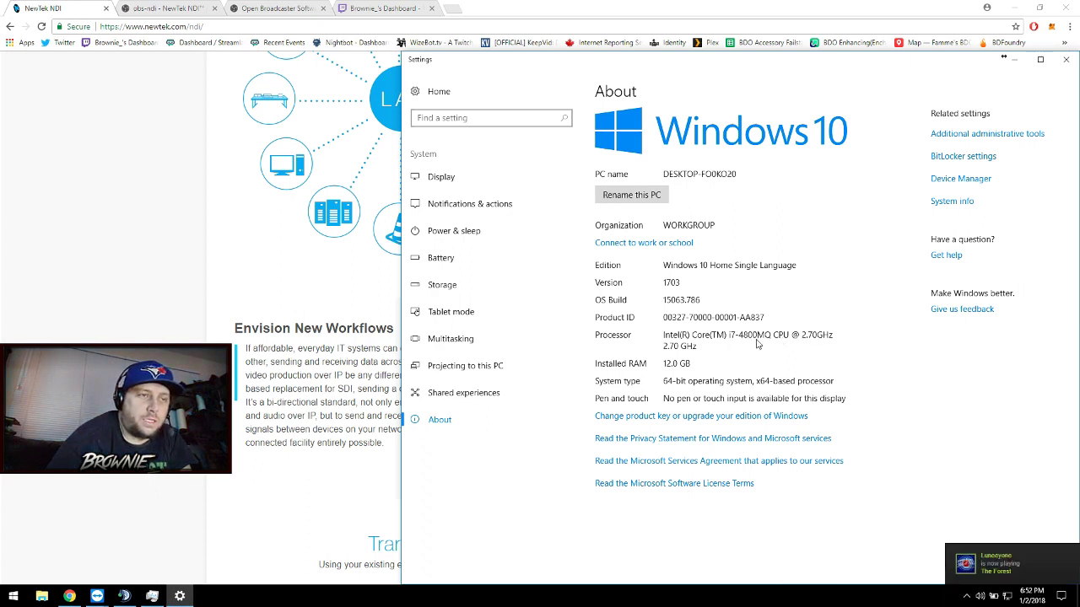
Step: Examine the CPU usage graph in a widened Task Manager window, and close Task Manager and the Windows Settings
{"action": "right_click", "coordinate": [1033, 600]}
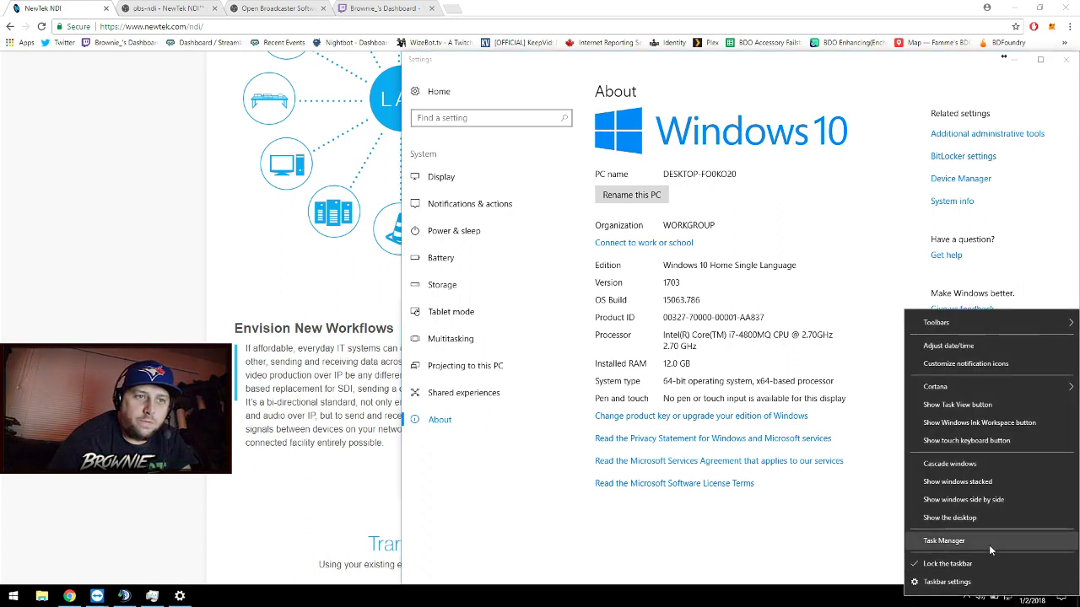
{"action": "left_click", "coordinate": [986, 543]}
{"action": "left_click", "coordinate": [156, 108]}
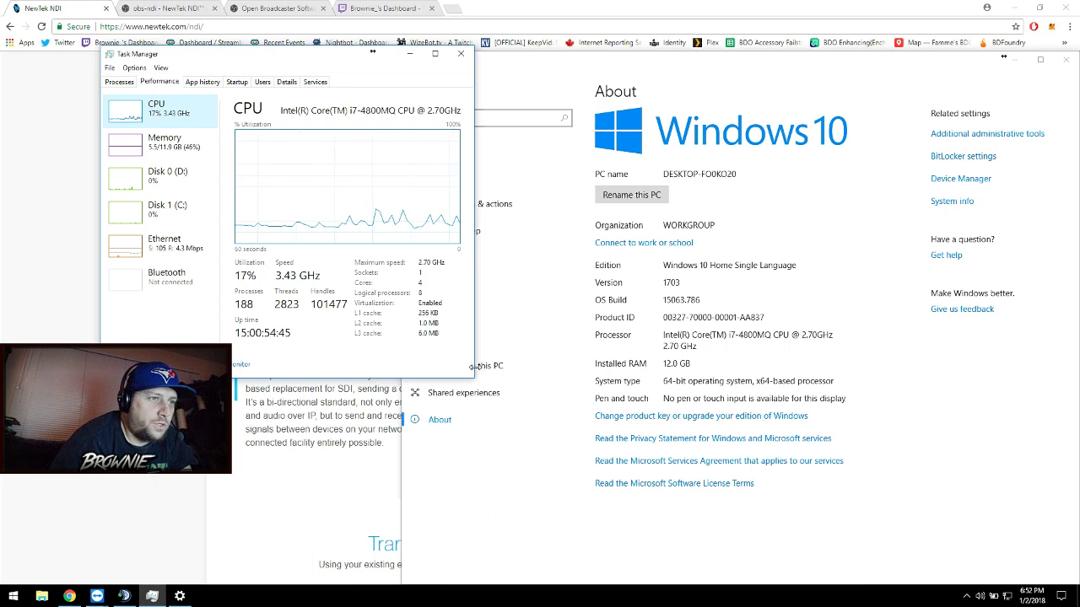
{"action": "left_click_drag", "start_coordinate": [474, 371], "coordinate": [578, 371]}
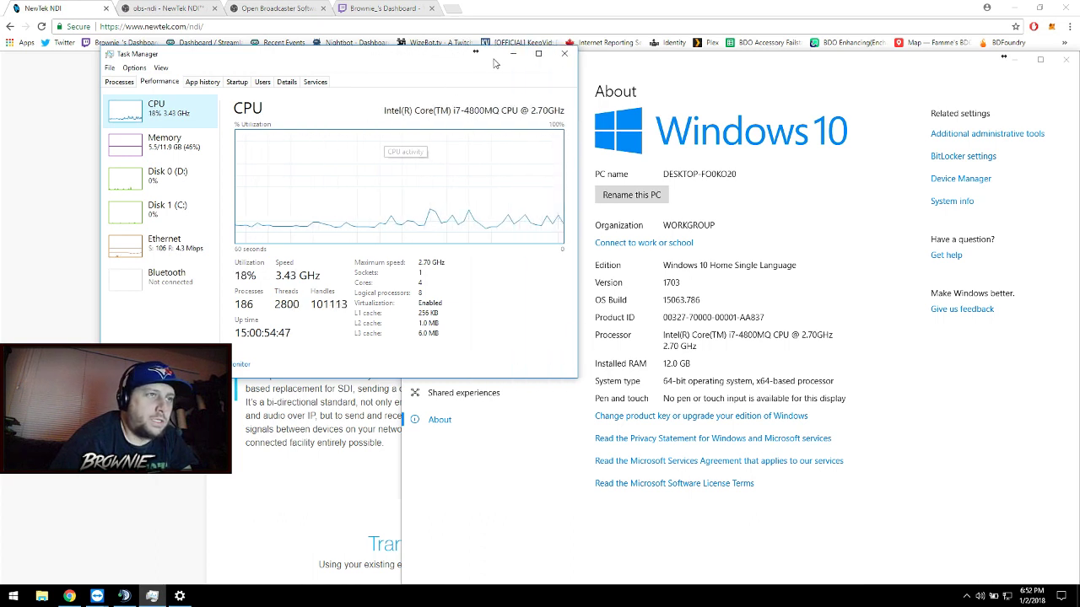
{"action": "left_click", "coordinate": [564, 53]}
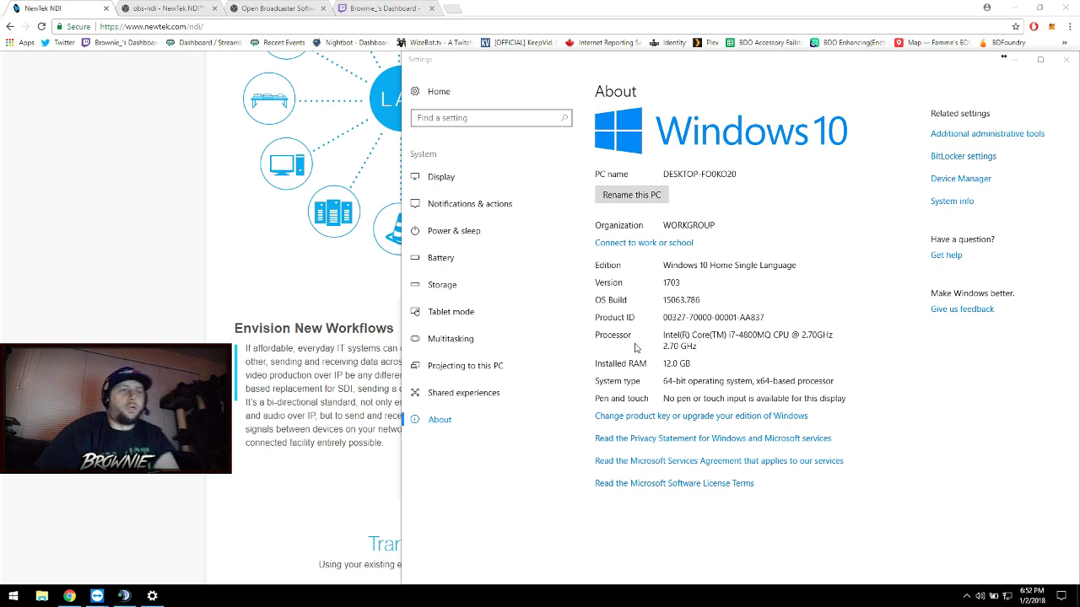
{"action": "left_click", "coordinate": [1064, 61]}
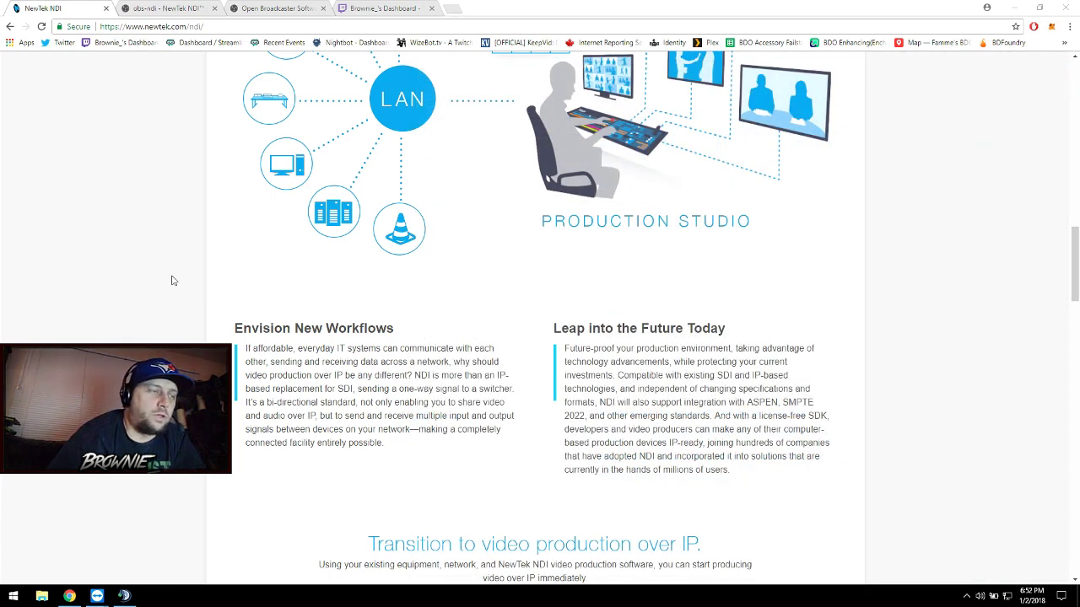
Step: Look at the obs-ndi plugin page and the OBS Studio download page
{"action": "left_click", "coordinate": [164, 7]}
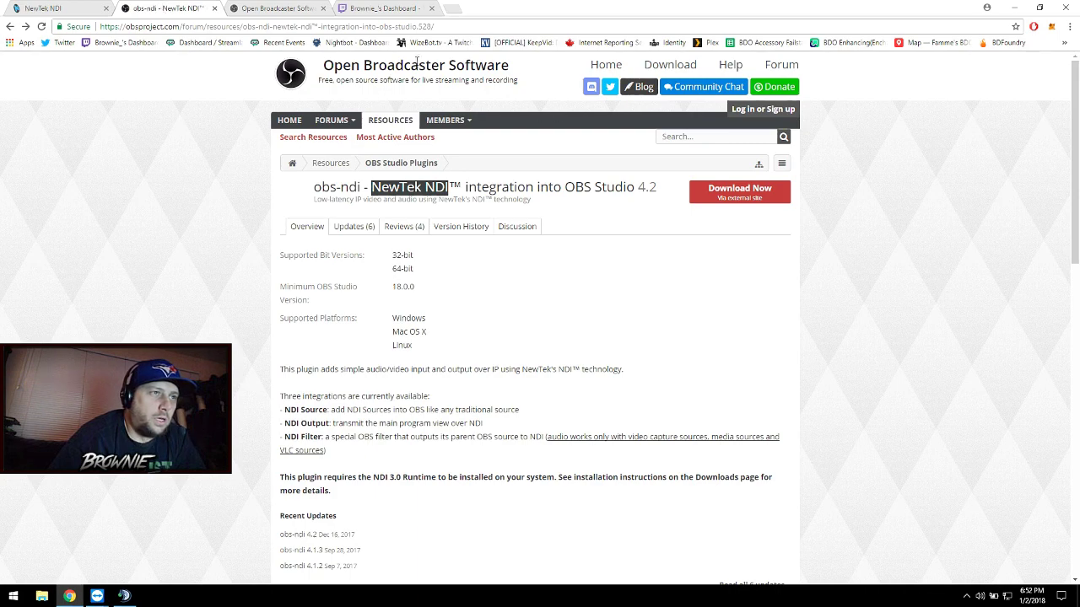
{"action": "left_click", "coordinate": [287, 10]}
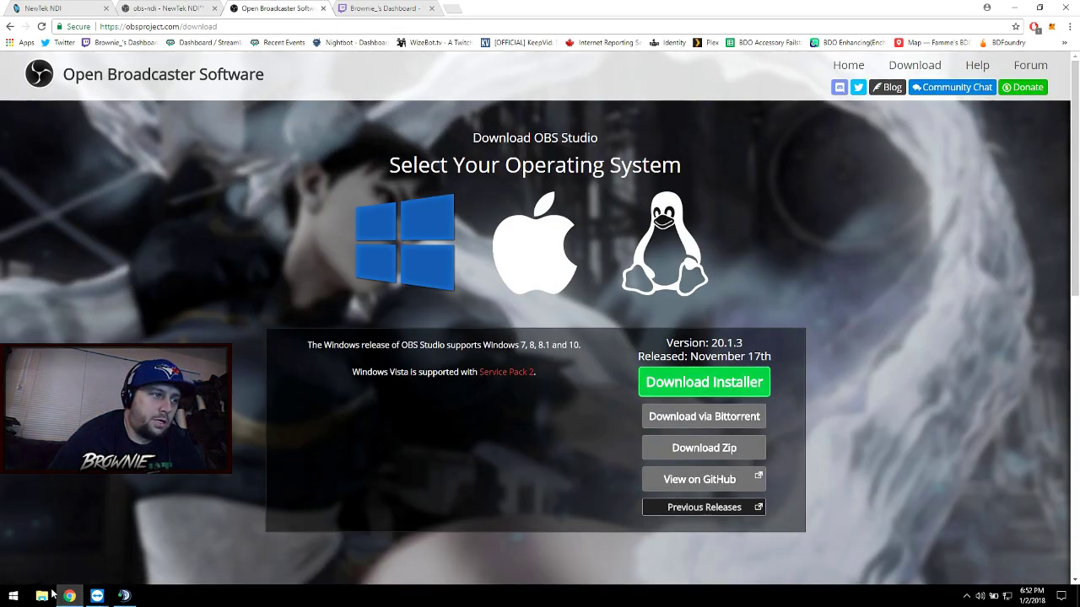
Step: Switch to the running OBS Studio and reposition its window over the desktop with the browser minimized
{"action": "mouse_move", "coordinate": [70, 596]}
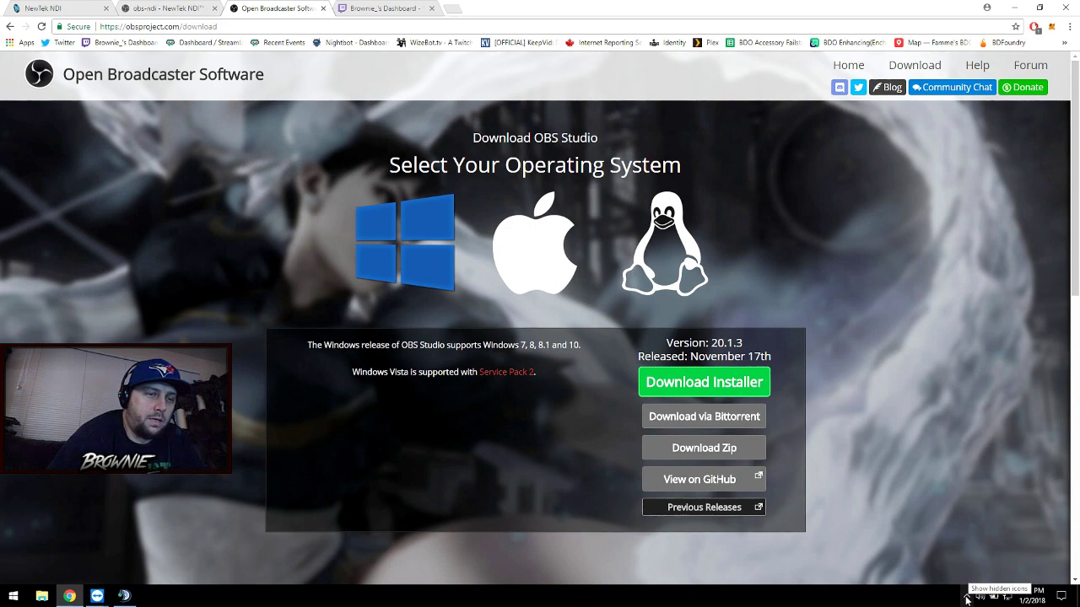
{"action": "left_click", "coordinate": [966, 599]}
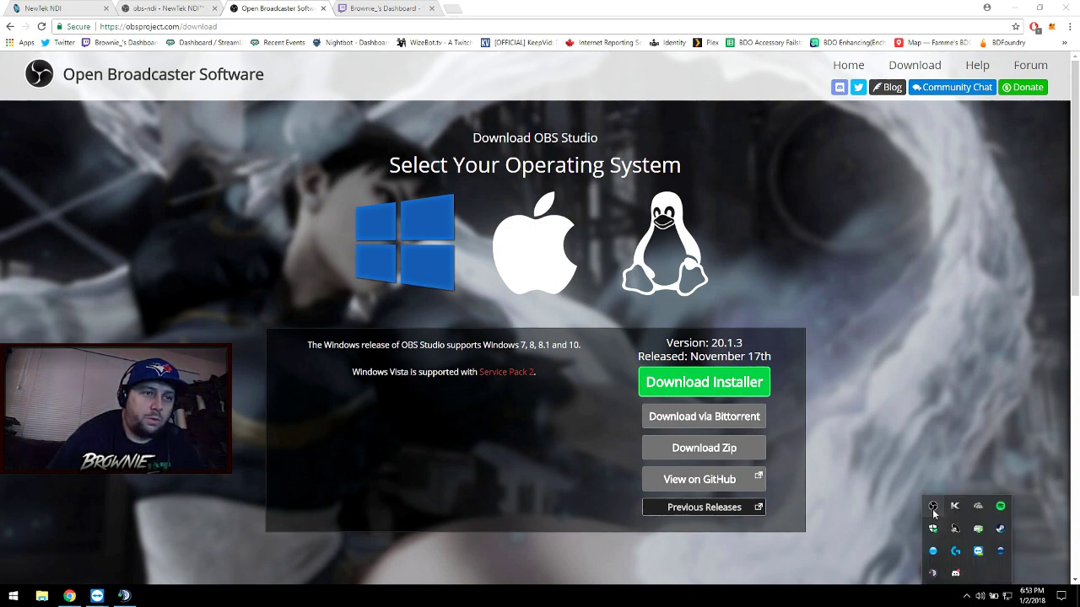
{"action": "left_click", "coordinate": [933, 507]}
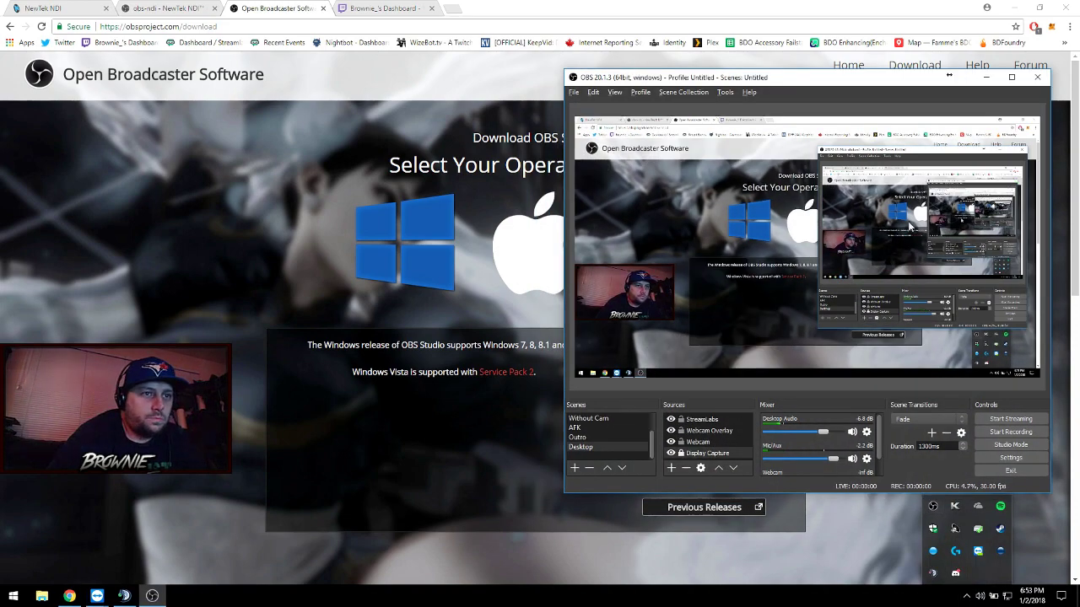
{"action": "left_click", "coordinate": [1012, 10]}
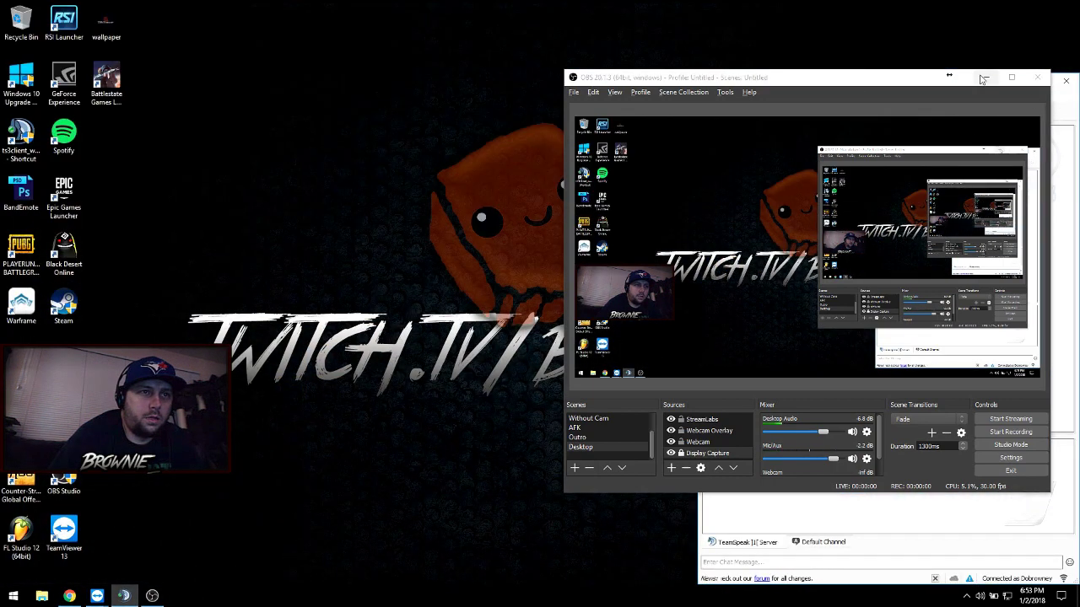
{"action": "left_click_drag", "start_coordinate": [948, 74], "coordinate": [898, 41]}
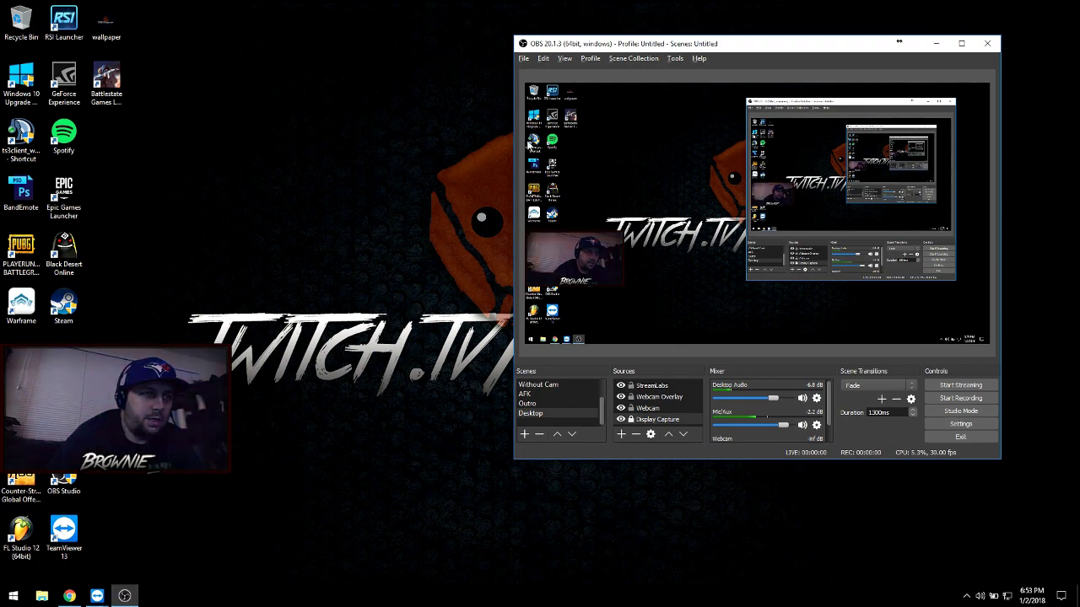
Step: Review the OBS stream, output, audio and video settings, and leave without changing anything
{"action": "left_click", "coordinate": [960, 423]}
{"action": "left_click_drag", "start_coordinate": [603, 37], "coordinate": [124, 16]}
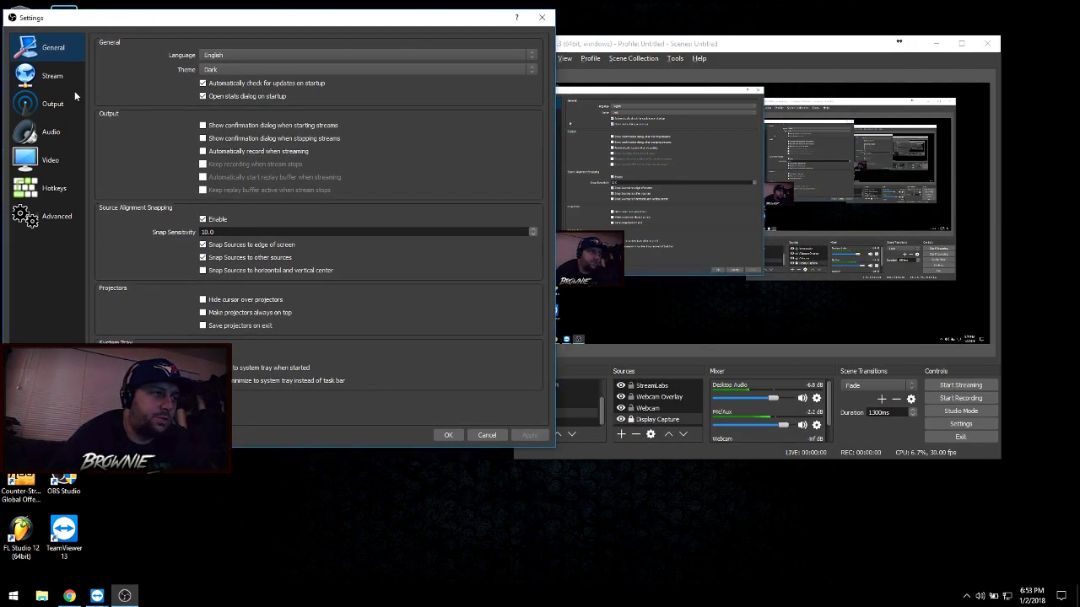
{"action": "left_click", "coordinate": [28, 78]}
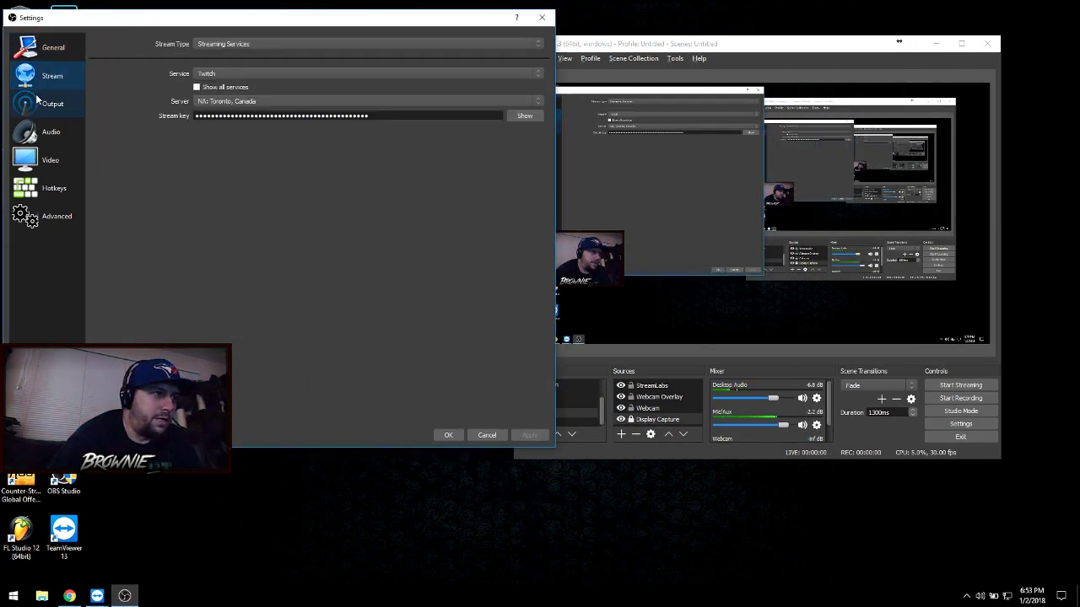
{"action": "left_click", "coordinate": [52, 105]}
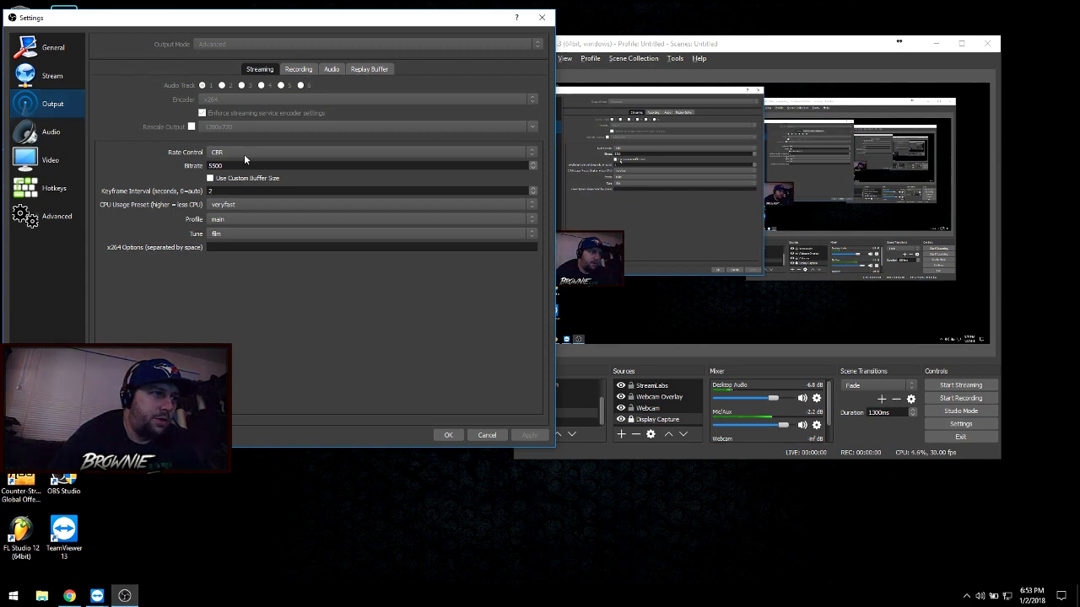
{"action": "left_click", "coordinate": [52, 132]}
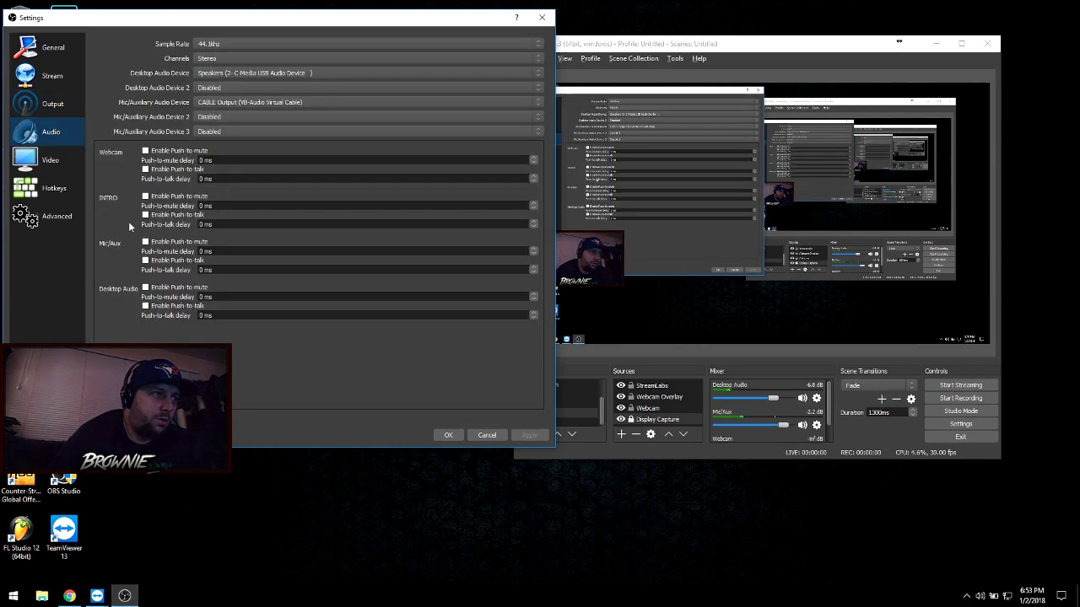
{"action": "left_click", "coordinate": [51, 161]}
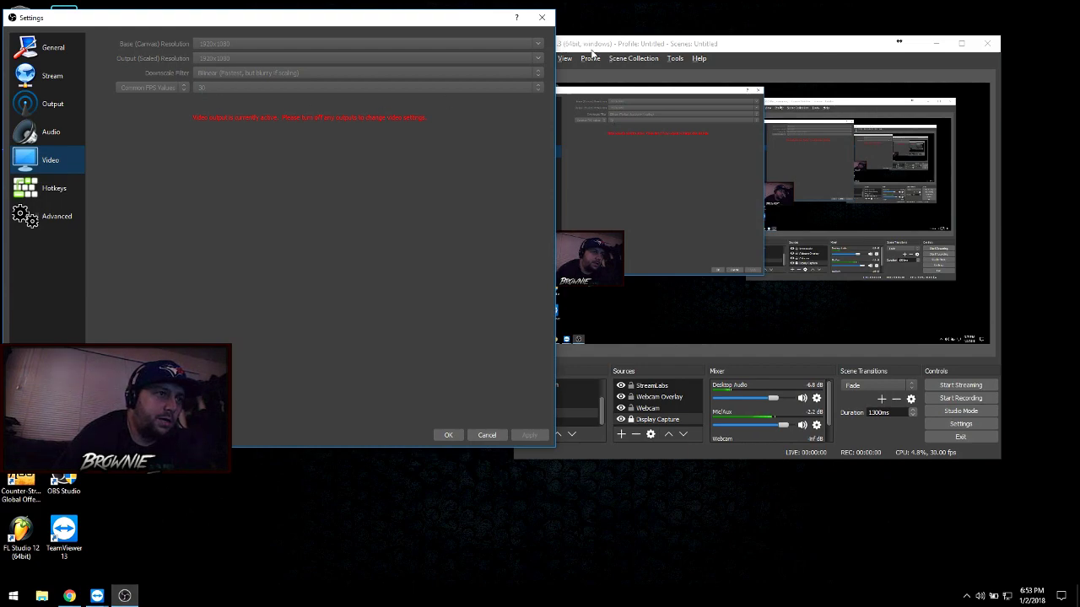
{"action": "left_click", "coordinate": [490, 436]}
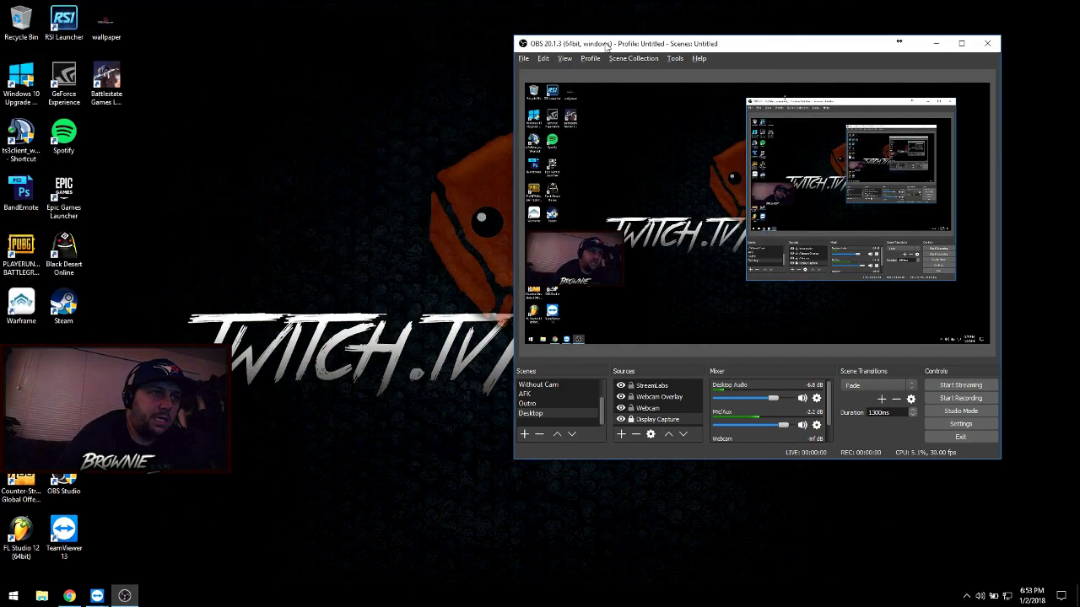
Step: Open the OBS statistics window
{"action": "left_click", "coordinate": [564, 60]}
{"action": "left_click", "coordinate": [590, 133]}
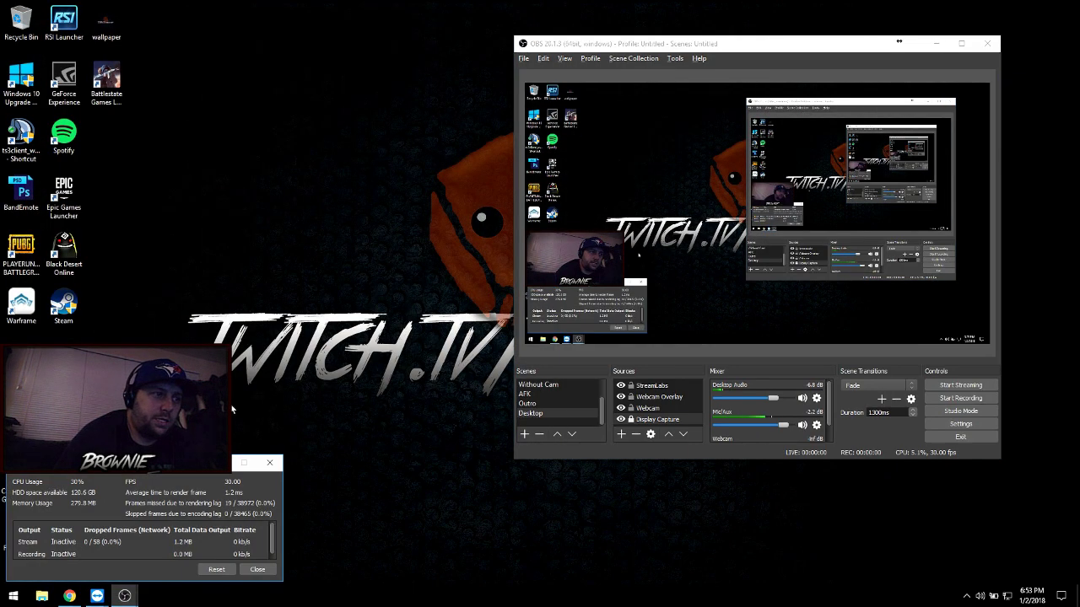
Step: Reset the OBS statistics and arrange the Stats window and the OBS window next to each other on the desktop
{"action": "left_click_drag", "start_coordinate": [181, 463], "coordinate": [353, 52]}
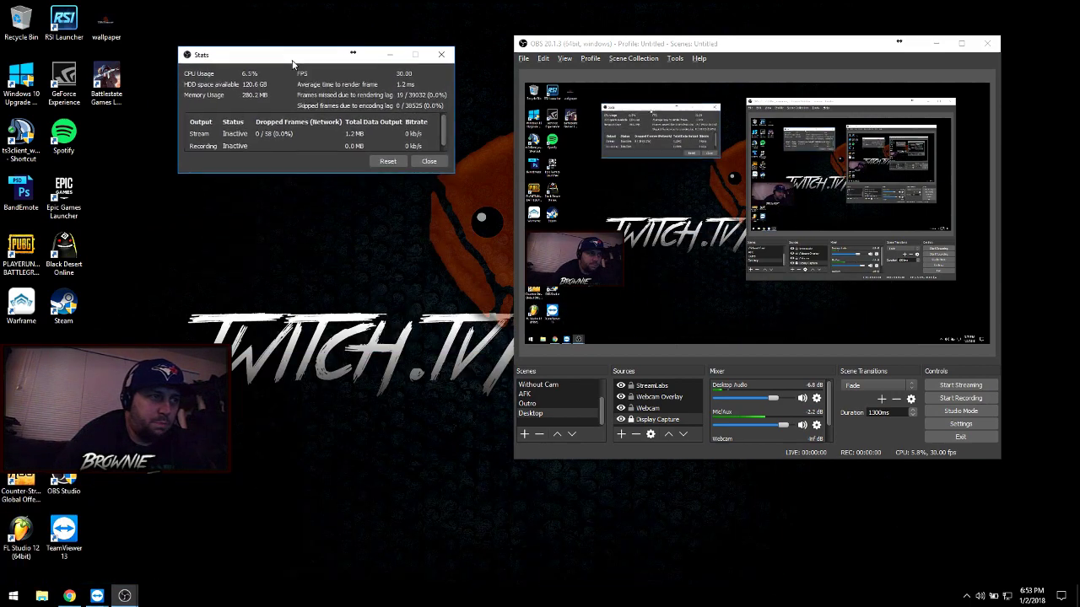
{"action": "left_click", "coordinate": [388, 159]}
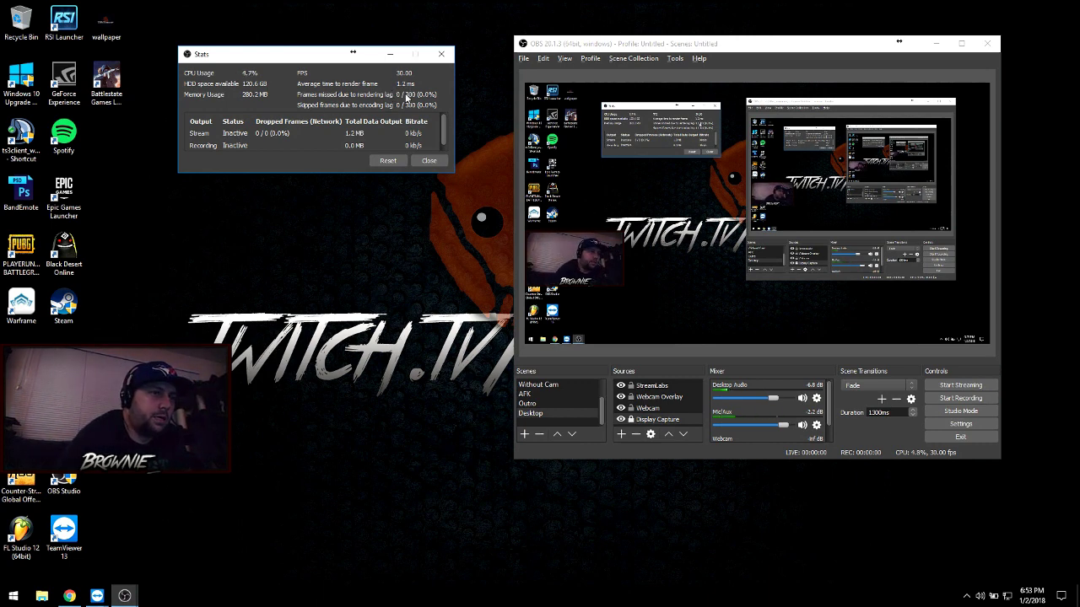
{"action": "left_click_drag", "start_coordinate": [301, 55], "coordinate": [313, 57]}
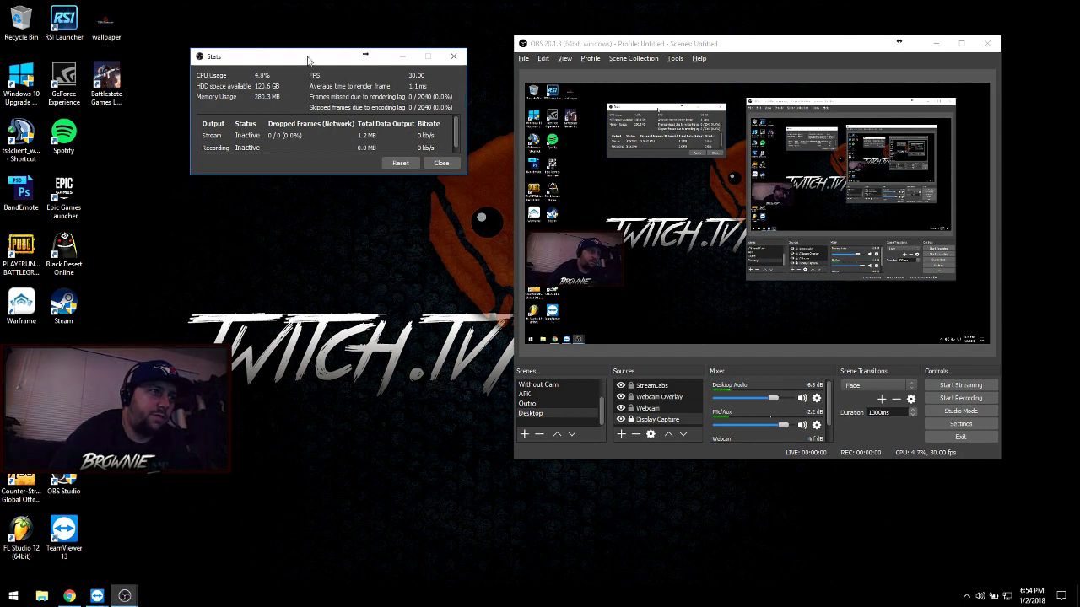
{"action": "left_click_drag", "start_coordinate": [308, 61], "coordinate": [322, 224]}
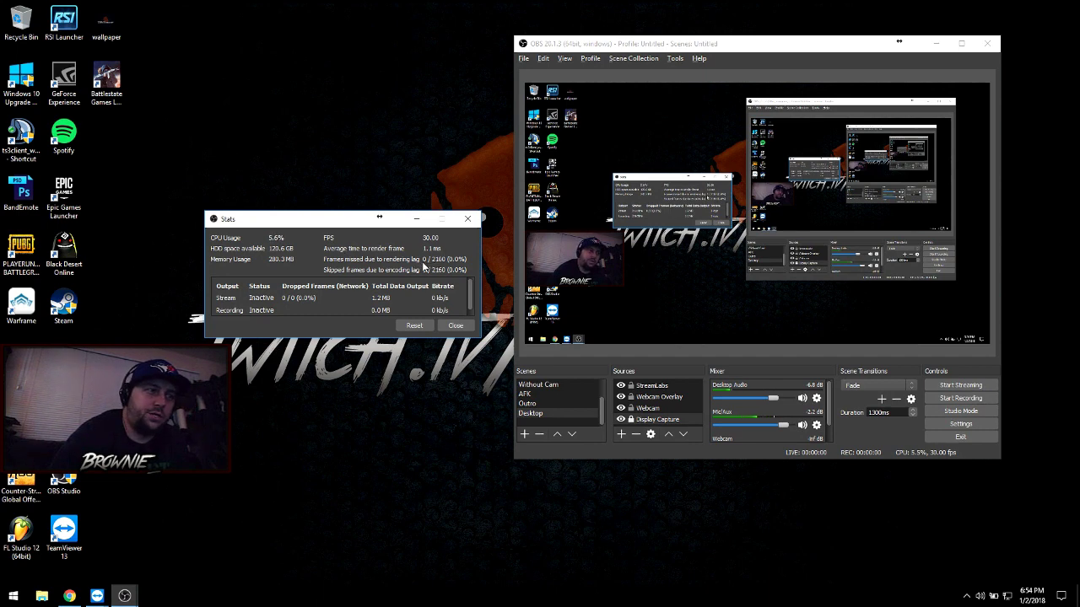
{"action": "left_click_drag", "start_coordinate": [839, 51], "coordinate": [618, 68]}
{"action": "left_click_drag", "start_coordinate": [263, 222], "coordinate": [128, 203]}
{"action": "left_click_drag", "start_coordinate": [388, 66], "coordinate": [430, 76]}
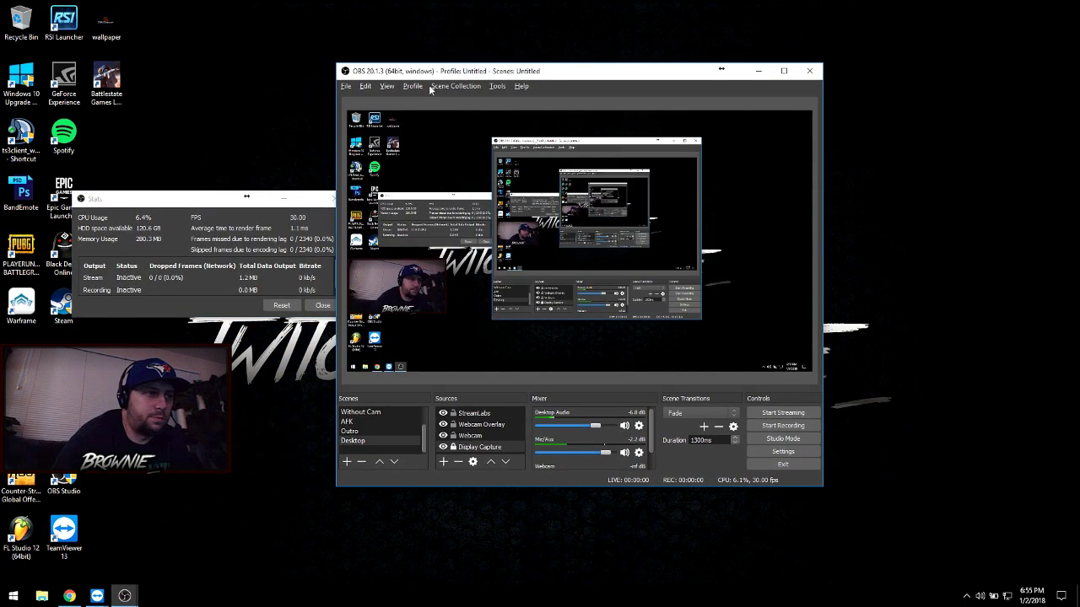
Step: Switch to the browser with OBS minimized and review the NewTek NDI downloads and the obs-ndi plugin page
{"action": "left_click", "coordinate": [69, 597]}
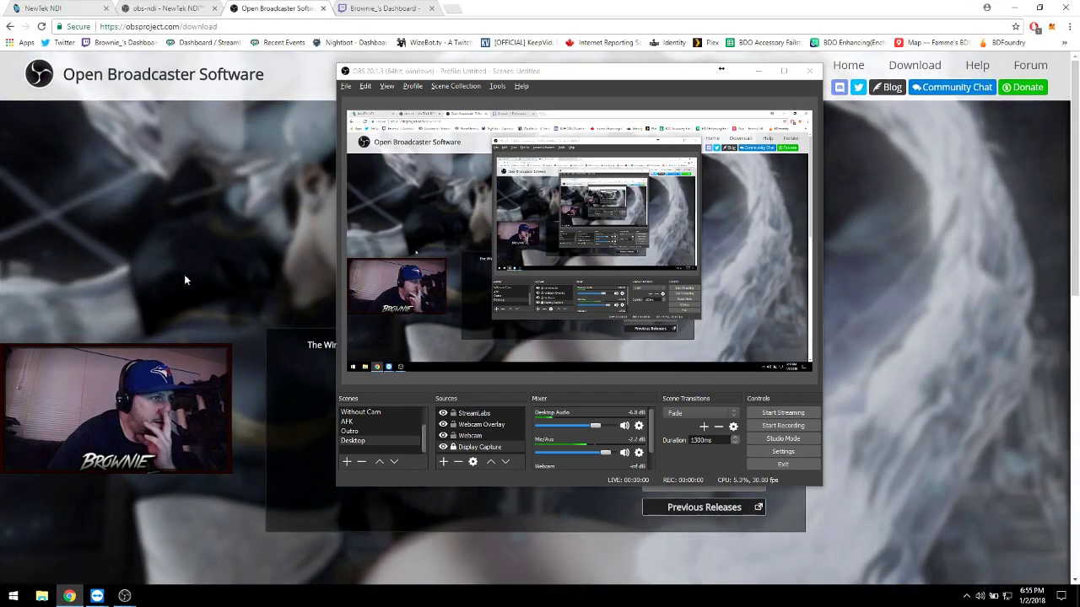
{"action": "left_click", "coordinate": [758, 71]}
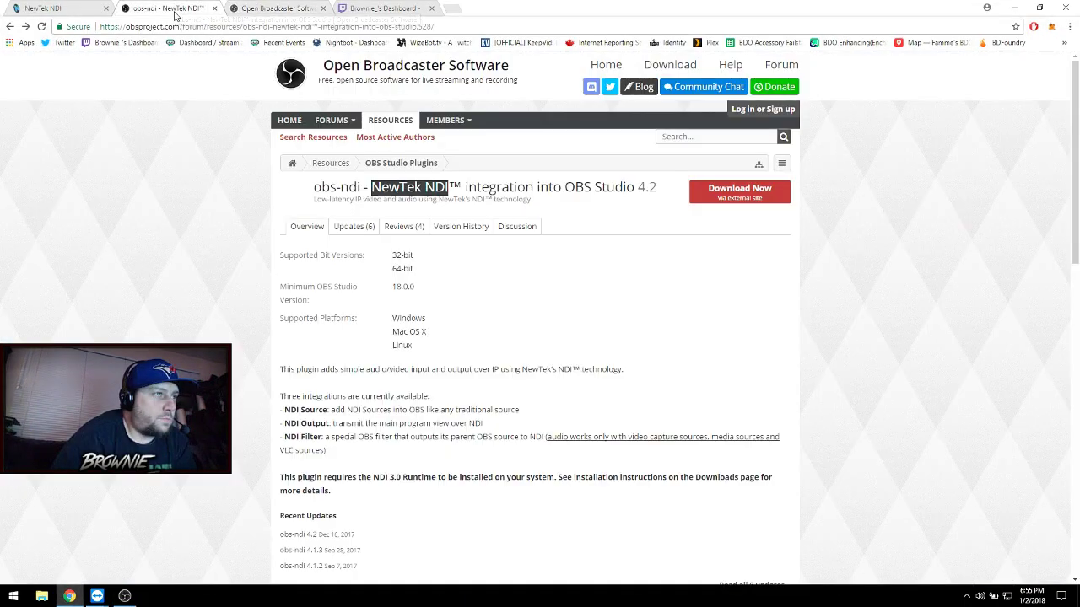
{"action": "left_click", "coordinate": [173, 8]}
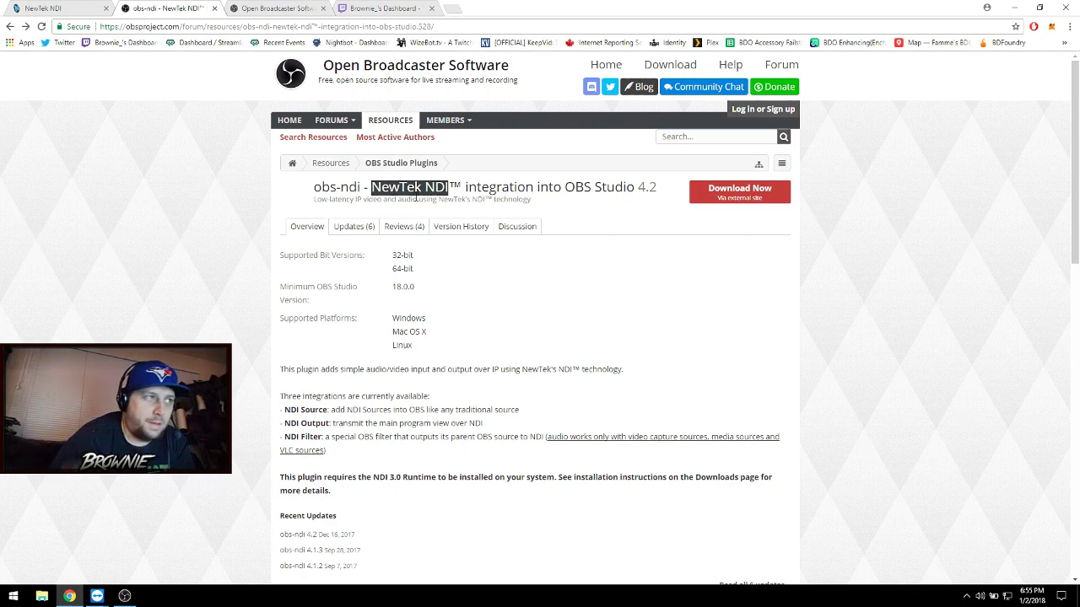
{"action": "left_click", "coordinate": [63, 8]}
{"action": "scroll", "coordinate": [429, 354], "scroll_direction": "down", "scroll_amount": 5}
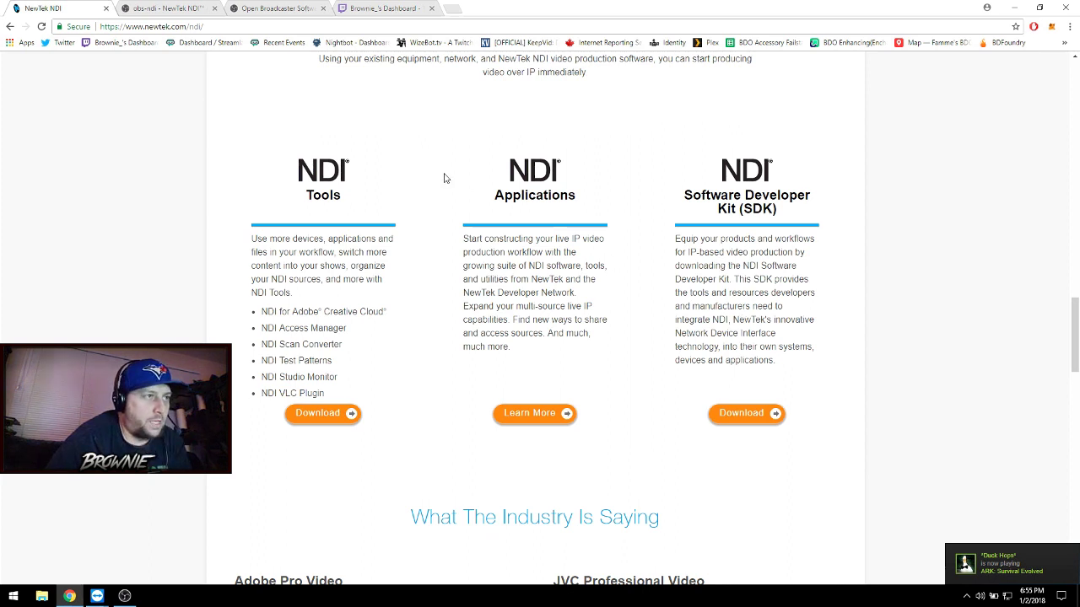
{"action": "left_click", "coordinate": [152, 12]}
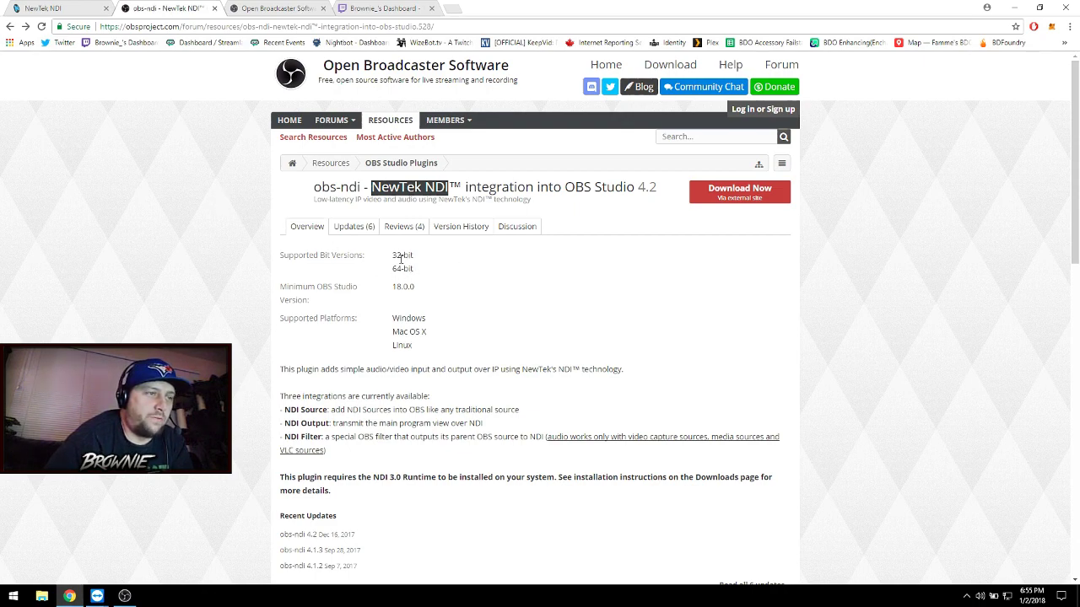
{"action": "scroll", "coordinate": [342, 313], "scroll_direction": "down", "scroll_amount": 3}
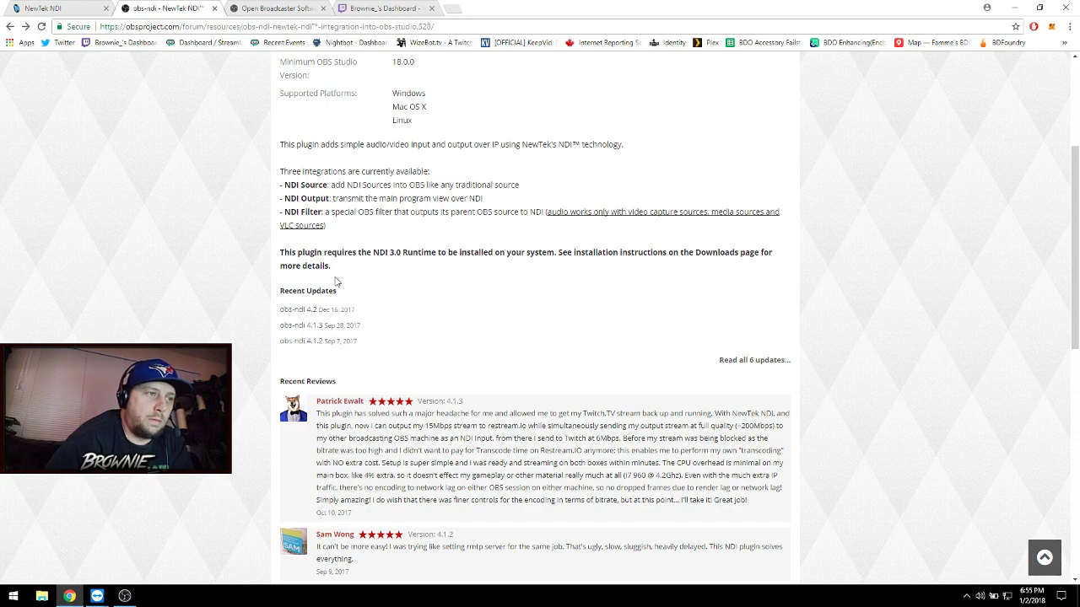
{"action": "scroll", "coordinate": [335, 281], "scroll_direction": "up", "scroll_amount": 3}
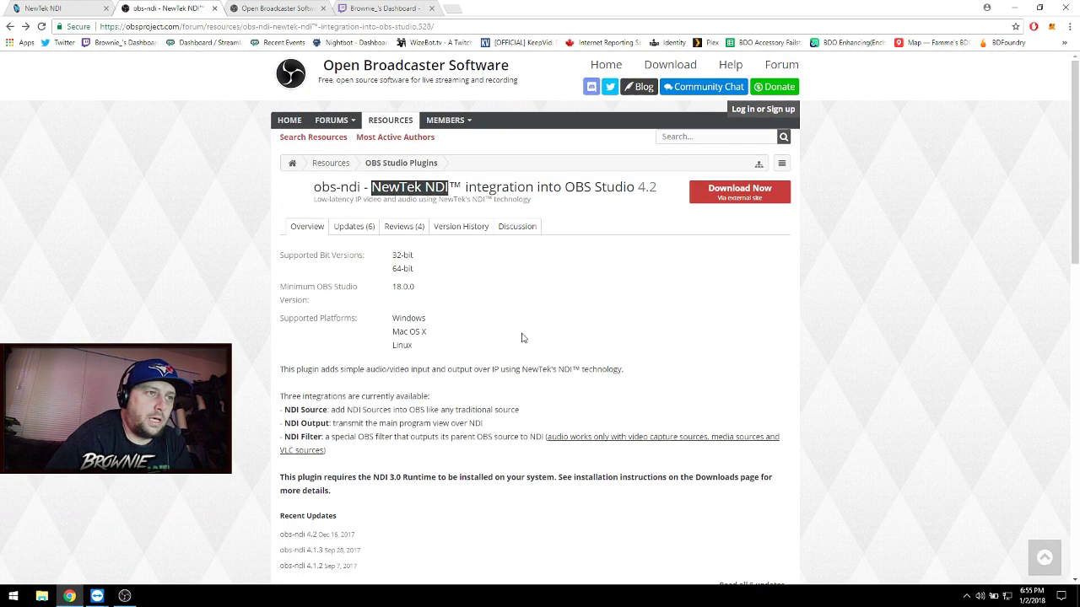
Step: Download obs-ndi-4.2-Windows-Installer.exe from the plugin's GitHub release page
{"action": "left_click", "coordinate": [755, 198]}
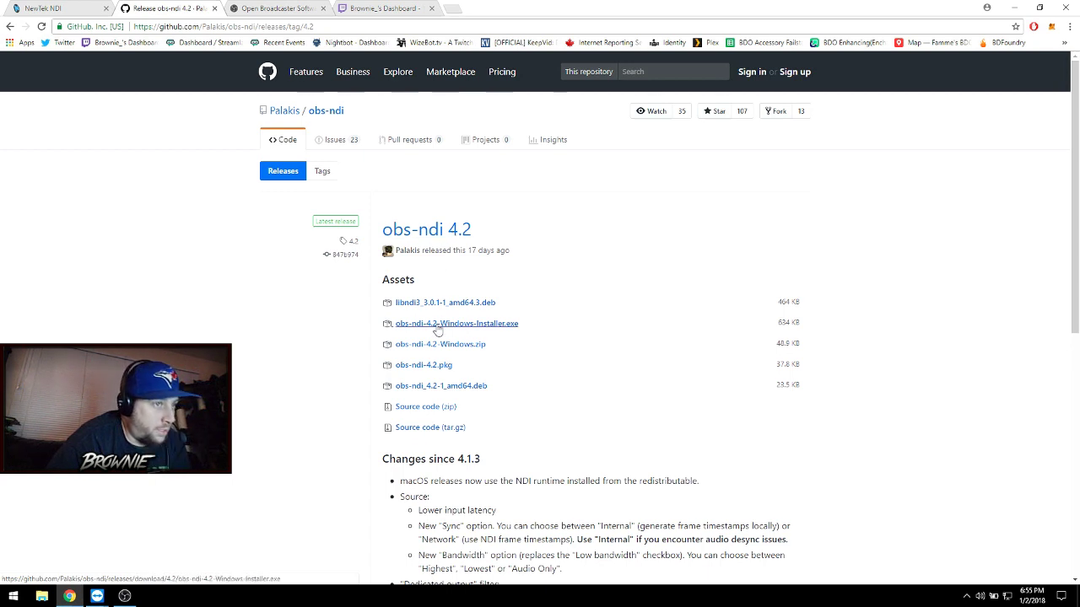
{"action": "left_click", "coordinate": [468, 326]}
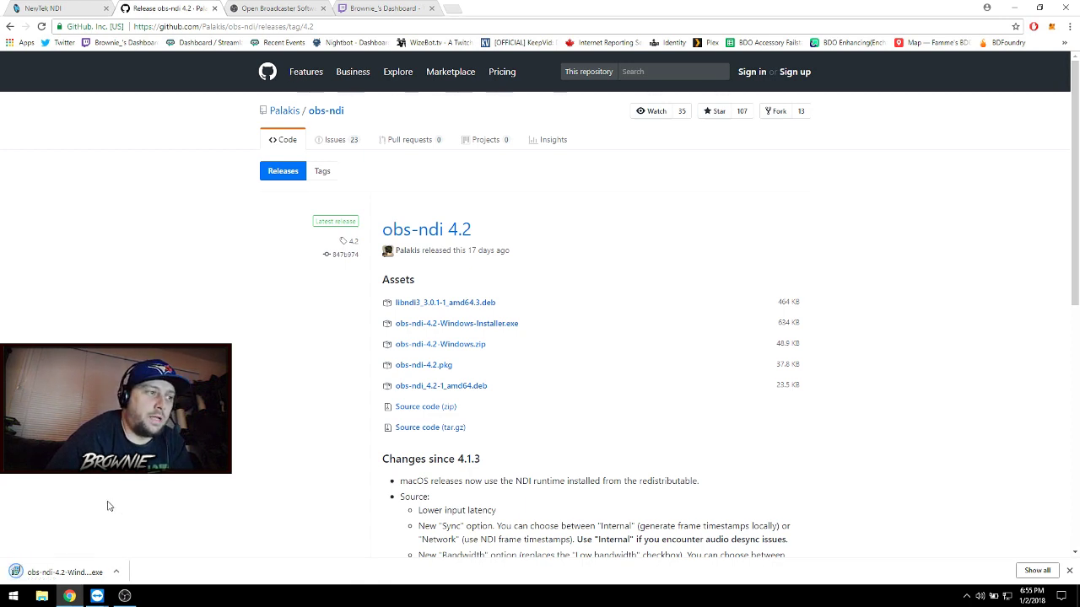
Step: Run the obs-ndi installer in English, accept the license agreement, and cancel the setup
{"action": "left_click", "coordinate": [59, 572]}
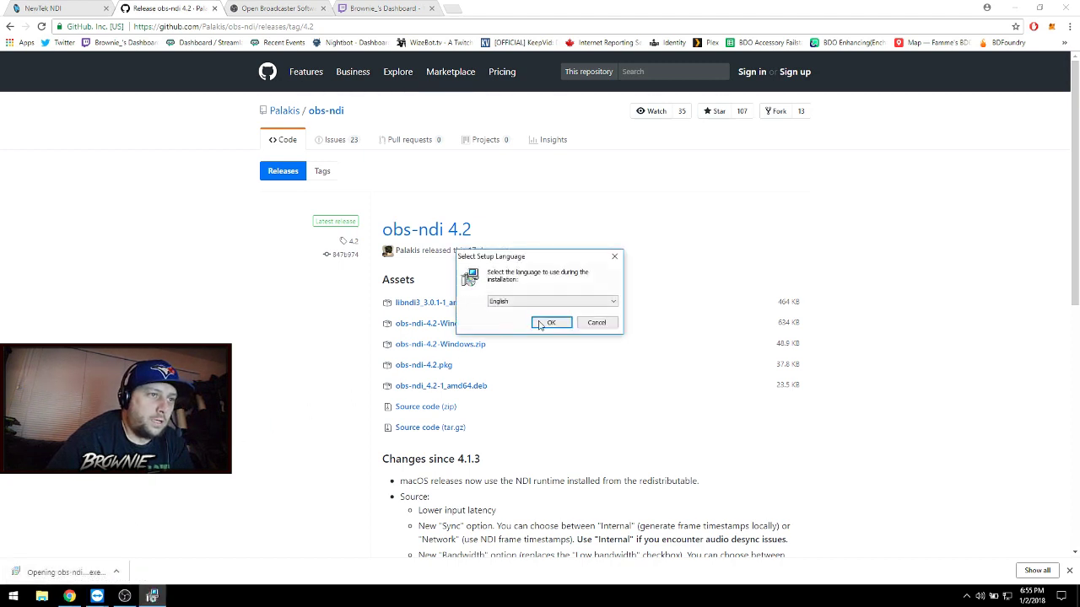
{"action": "left_click", "coordinate": [550, 323]}
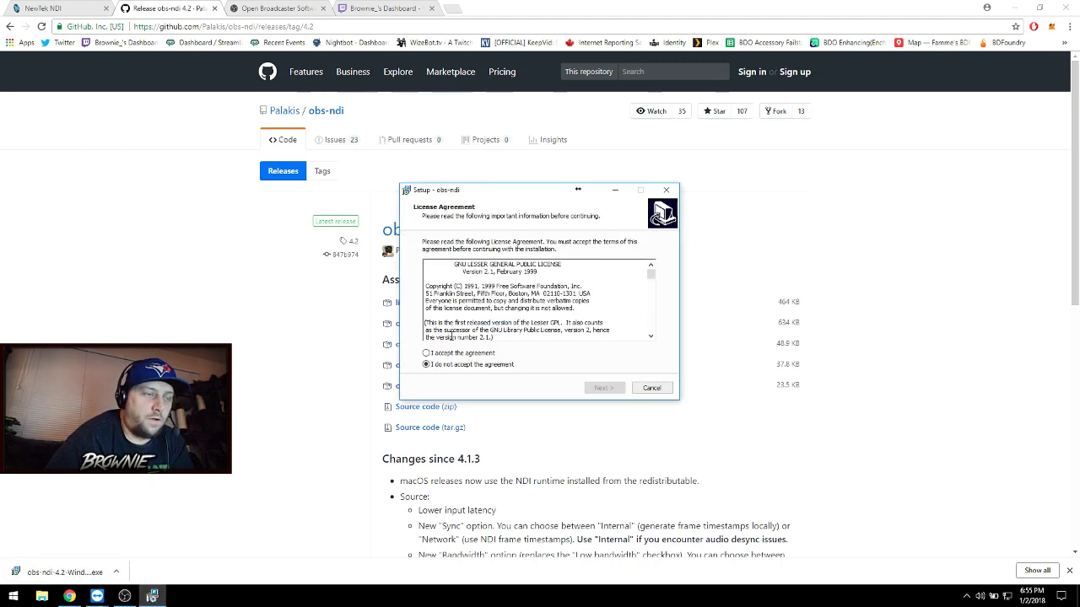
{"action": "left_click", "coordinate": [448, 354]}
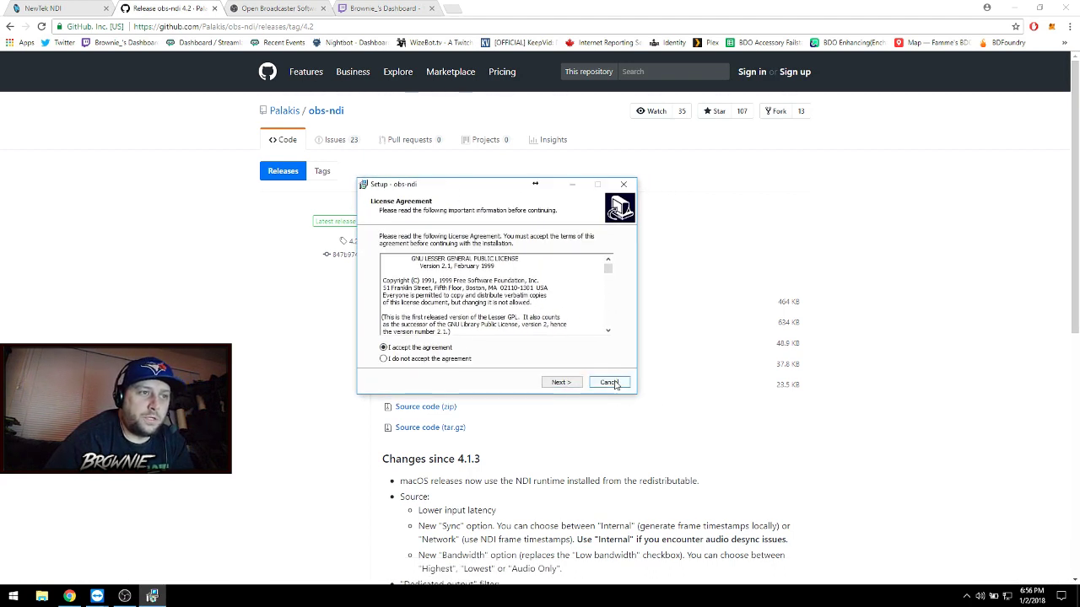
{"action": "left_click", "coordinate": [615, 384]}
{"action": "left_click", "coordinate": [587, 349]}
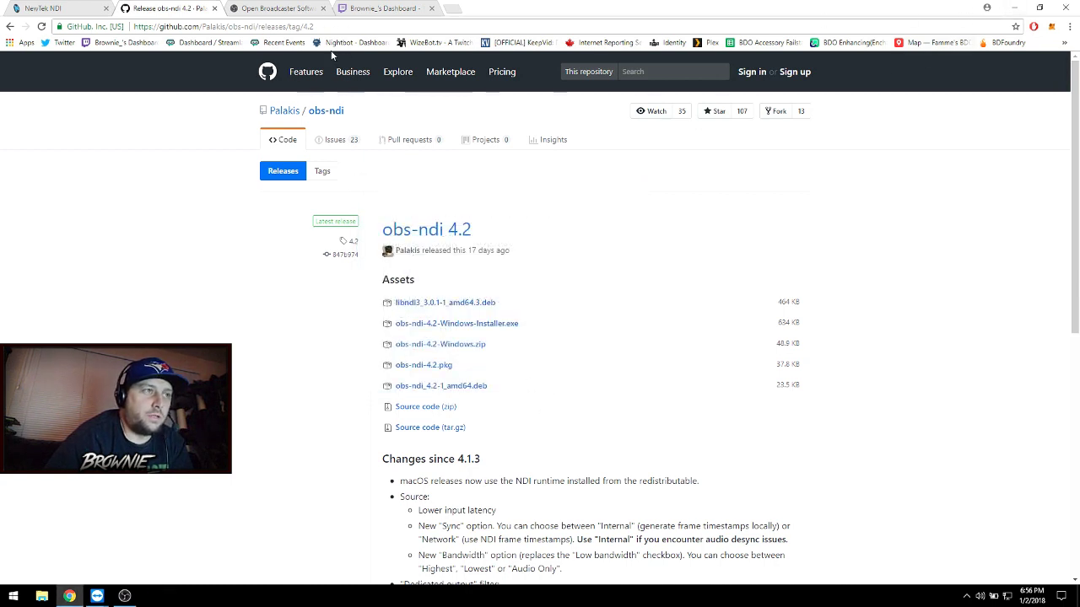
Step: Copy the address of the obs-ndi 4.2 release page and post it in the Twitch dashboard chat
{"action": "right_click", "coordinate": [200, 26]}
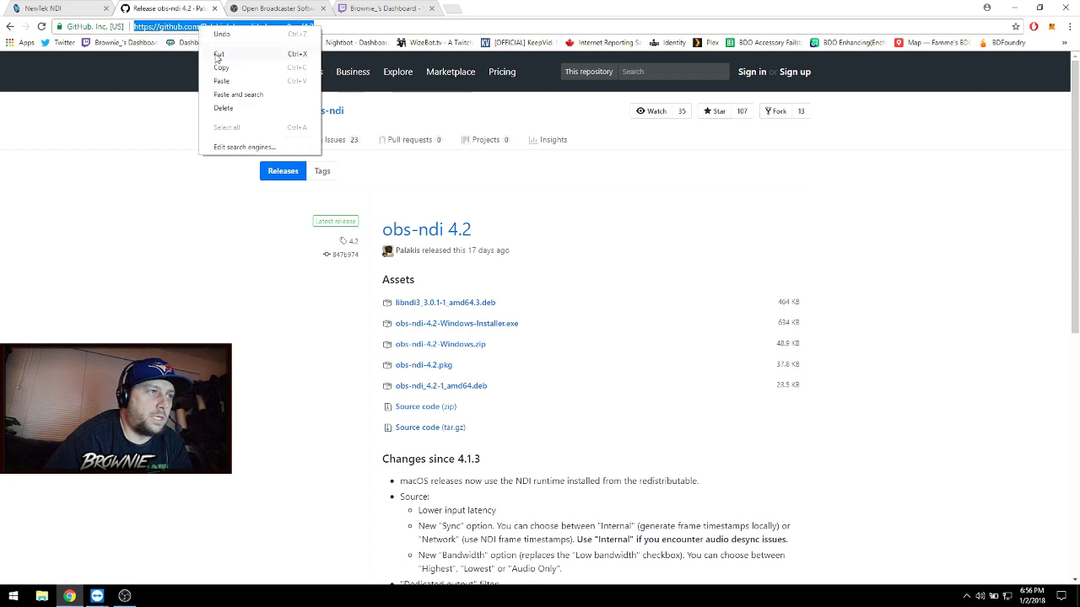
{"action": "left_click", "coordinate": [220, 67]}
{"action": "left_click", "coordinate": [371, 7]}
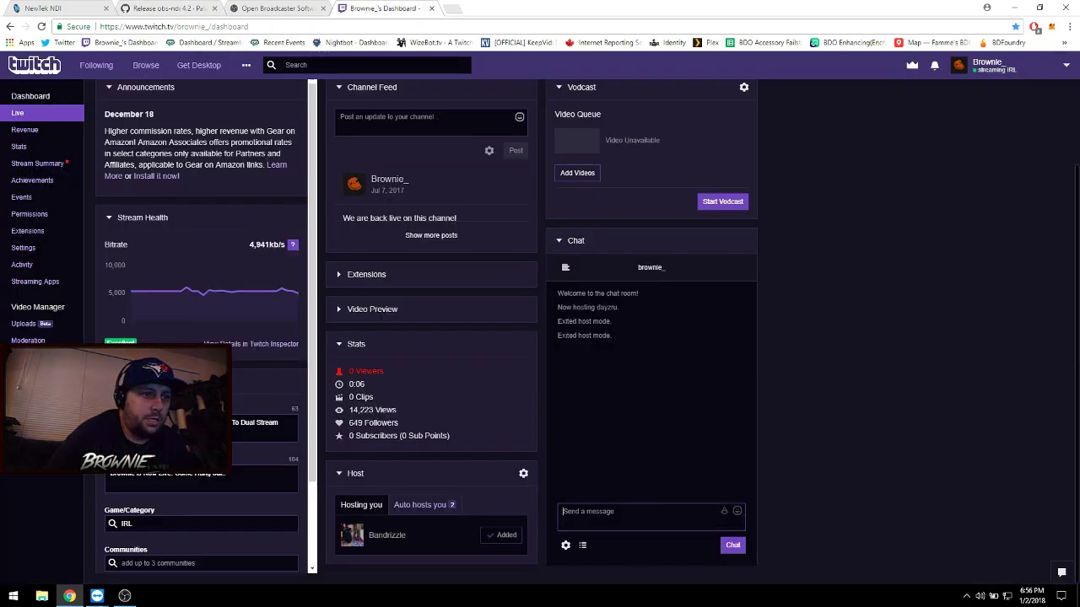
{"action": "right_click", "coordinate": [617, 521]}
{"action": "left_click", "coordinate": [652, 419]}
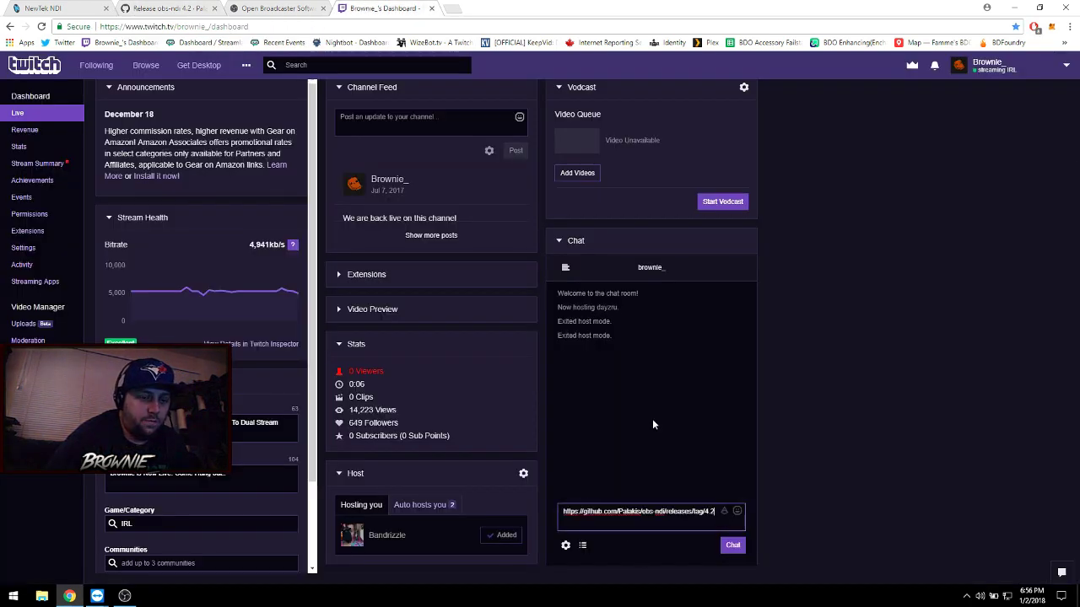
{"action": "key", "text": "Return"}
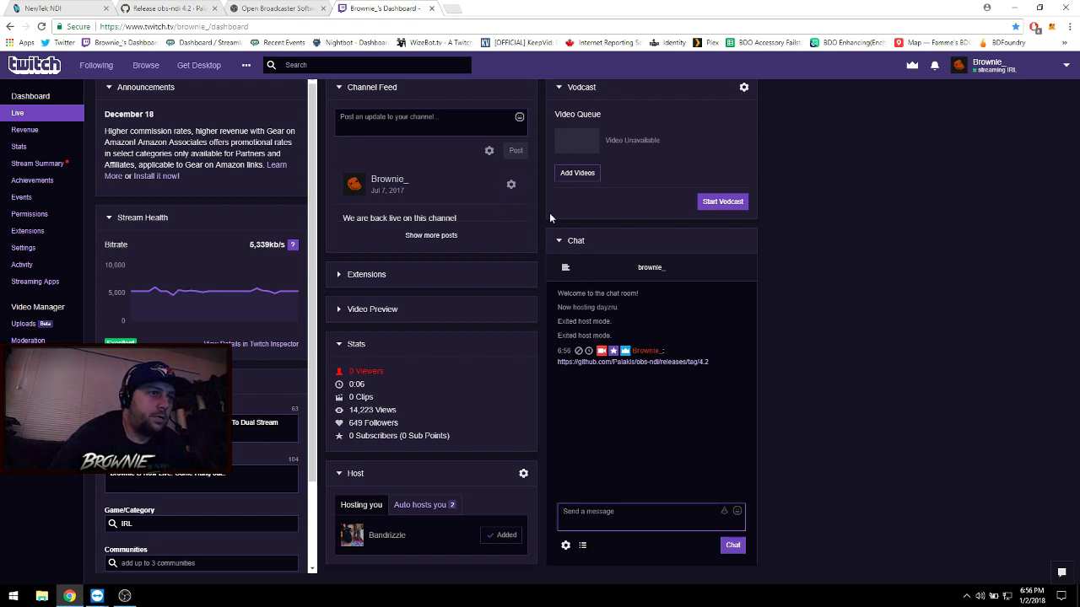
Step: Look at the OBS Studio installer download page and the obs-ndi release page, and return to the Twitch dashboard
{"action": "left_click", "coordinate": [275, 8]}
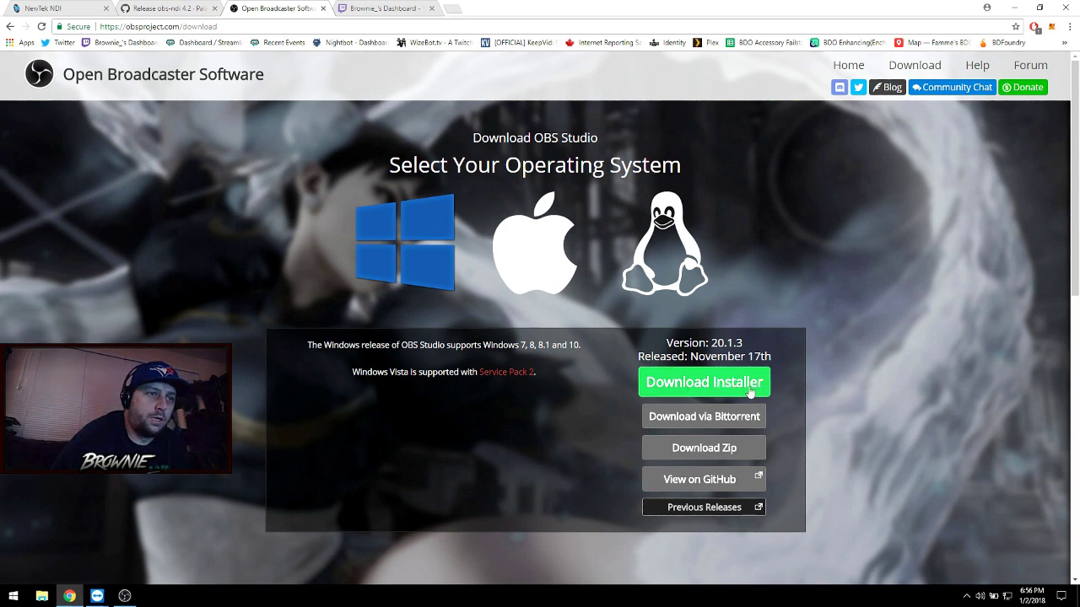
{"action": "left_click", "coordinate": [169, 8]}
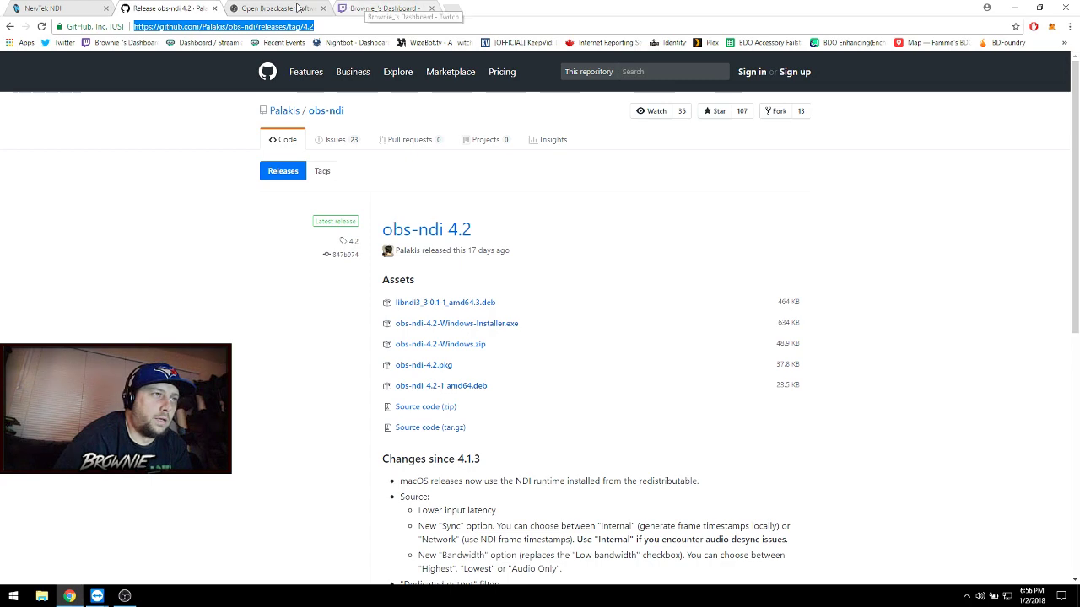
{"action": "left_click", "coordinate": [381, 8]}
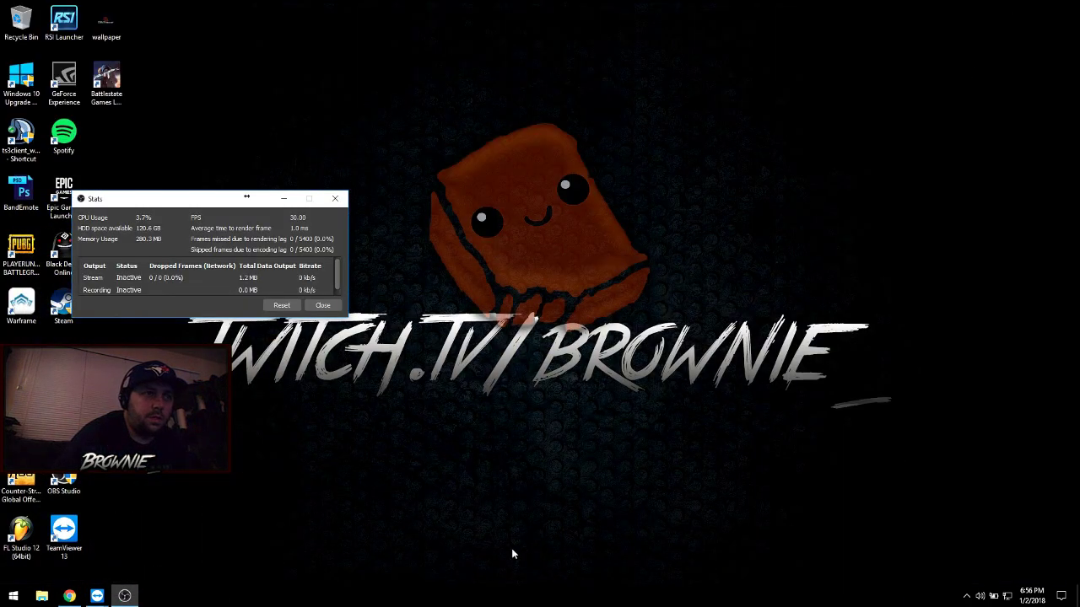
Step: Close the OBS Stats window on the desktop and restore the hidden main OBS Studio window
{"action": "left_click_drag", "start_coordinate": [246, 197], "coordinate": [607, 432]}
{"action": "left_click", "coordinate": [696, 433]}
{"action": "left_click", "coordinate": [966, 596]}
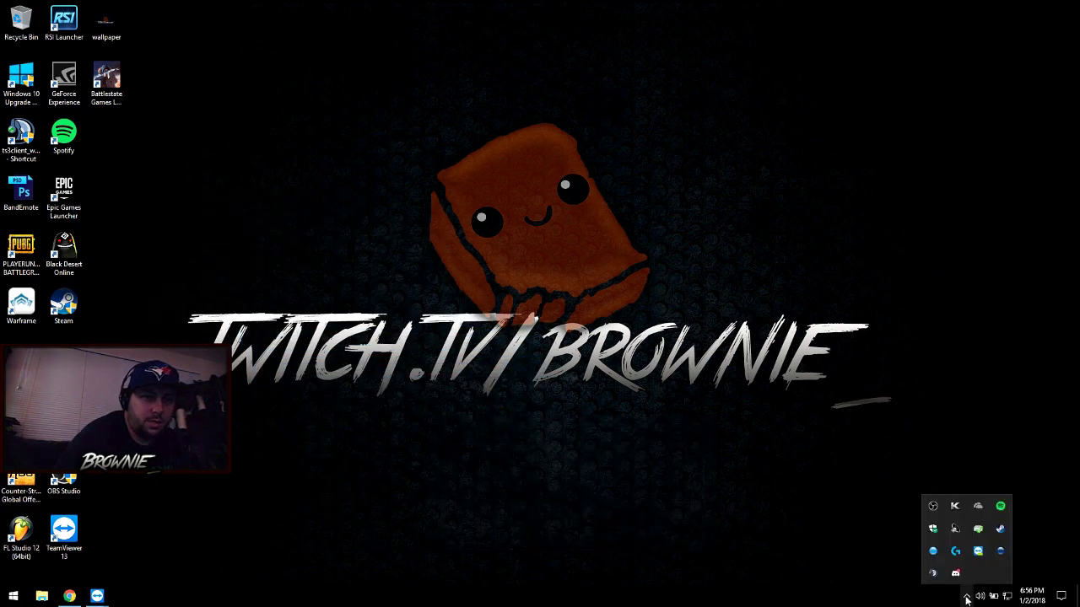
{"action": "left_click", "coordinate": [932, 506]}
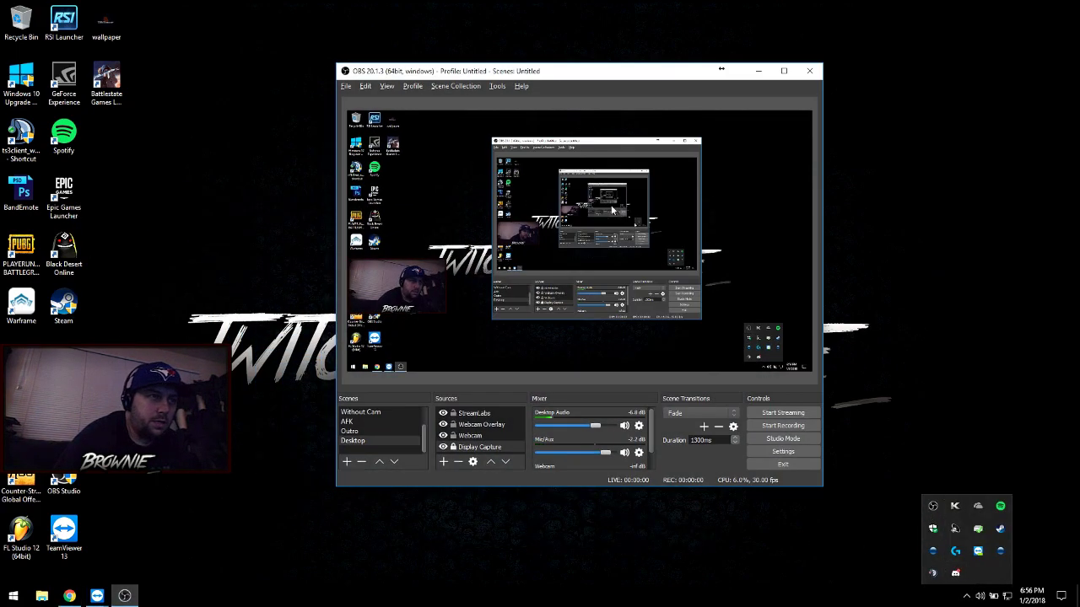
Step: Examine the NDI Output settings in OBS, cancel them without changes, and make the OBS window slightly taller
{"action": "left_click", "coordinate": [497, 86]}
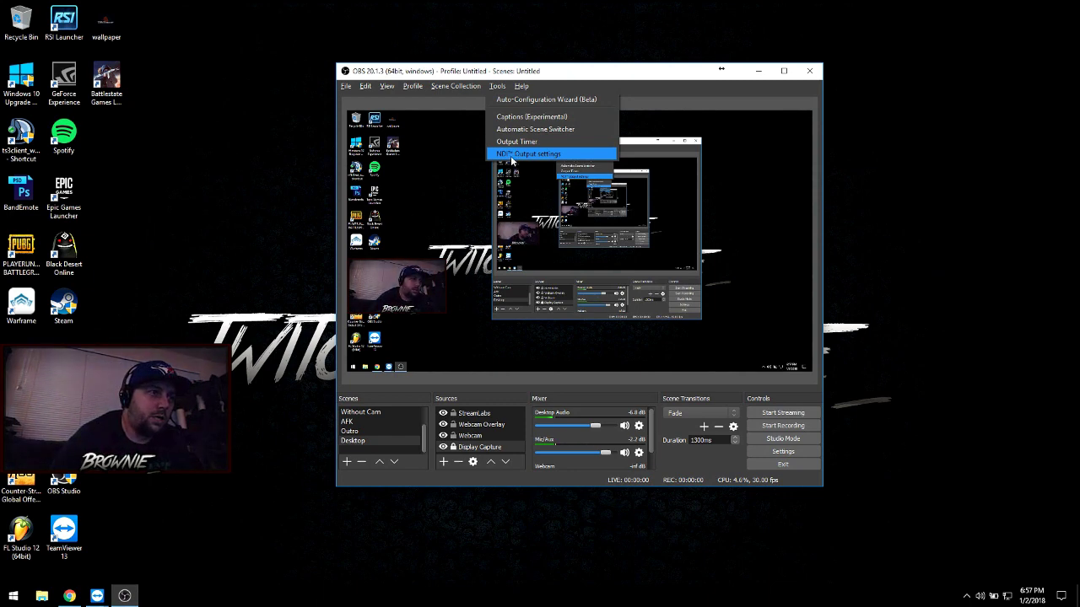
{"action": "left_click", "coordinate": [560, 69]}
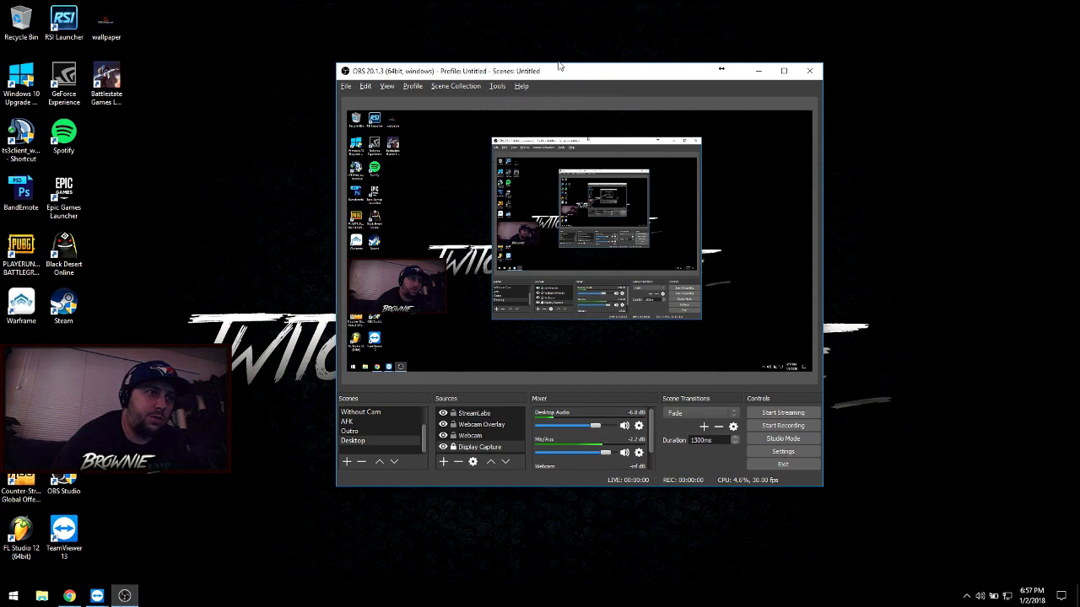
{"action": "left_click_drag", "start_coordinate": [561, 66], "coordinate": [542, 32]}
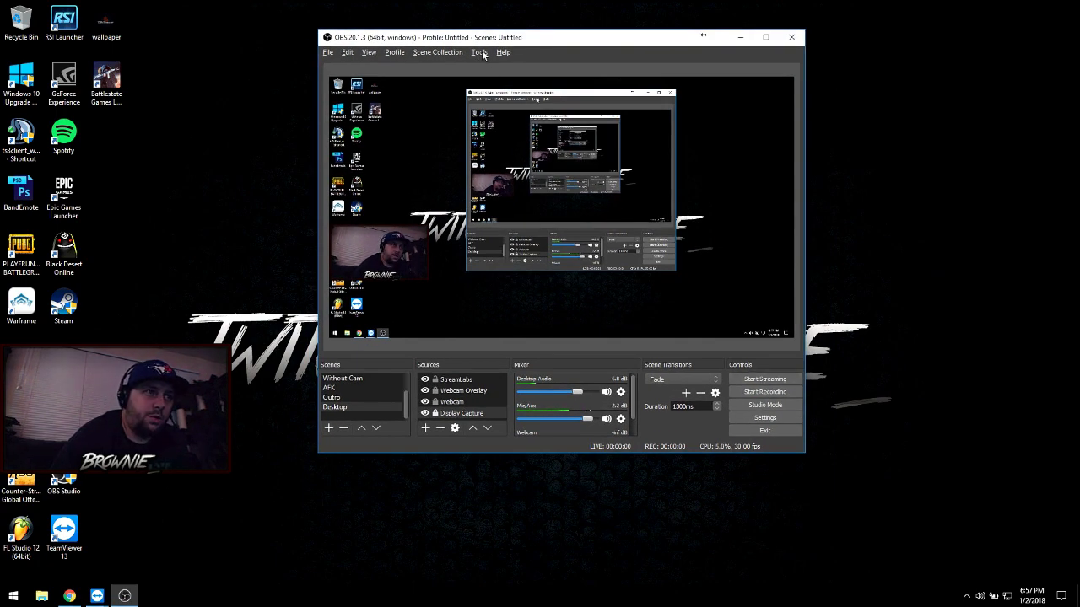
{"action": "left_click", "coordinate": [481, 54]}
{"action": "left_click", "coordinate": [487, 121]}
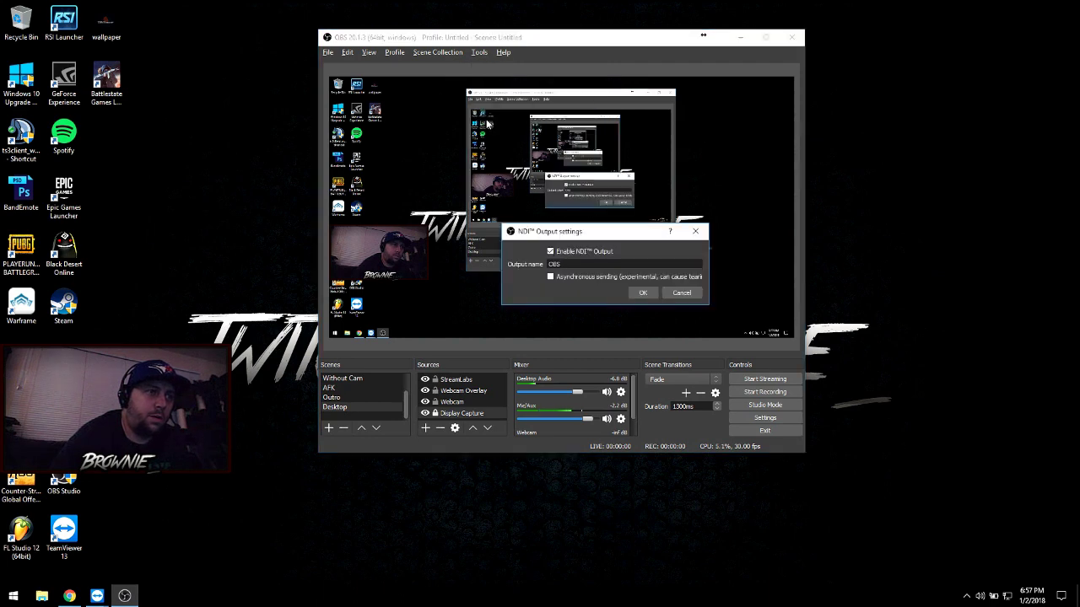
{"action": "left_click", "coordinate": [551, 251]}
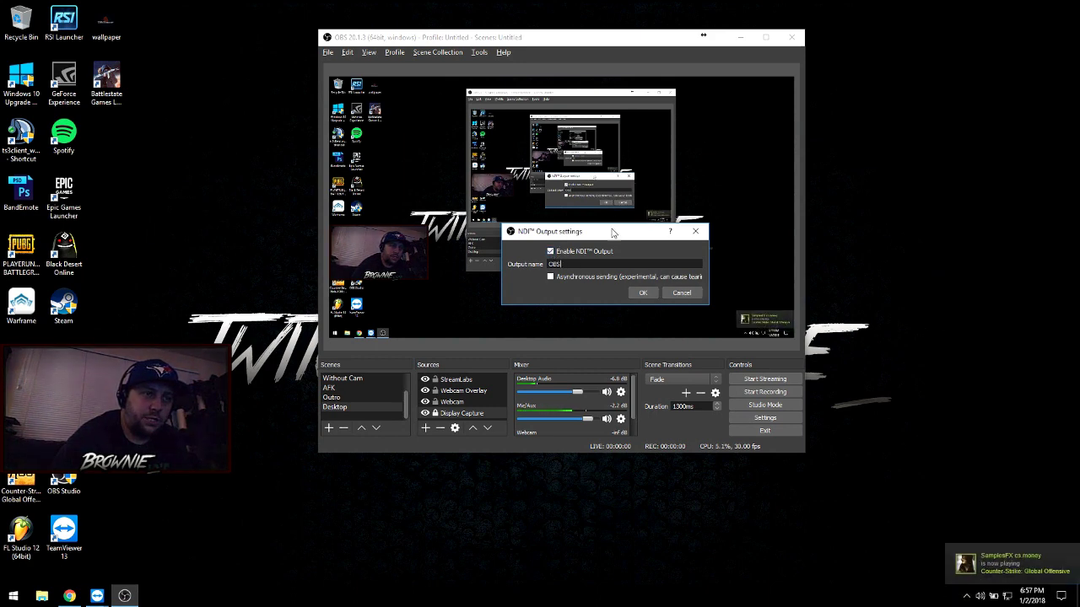
{"action": "left_click_drag", "start_coordinate": [683, 231], "coordinate": [933, 139]}
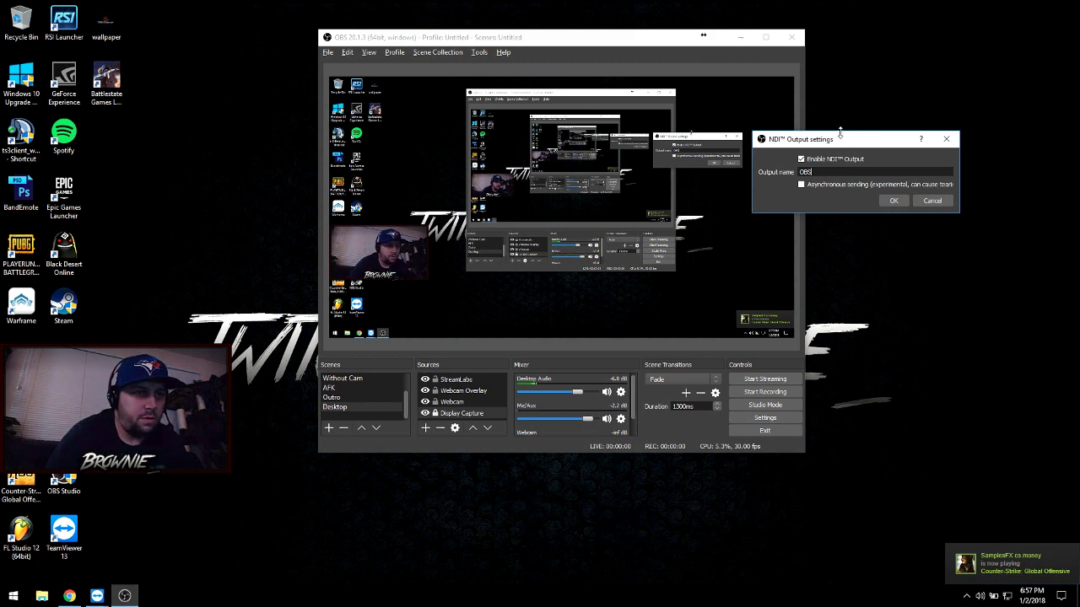
{"action": "left_click_drag", "start_coordinate": [838, 133], "coordinate": [839, 134]}
{"action": "left_click", "coordinate": [942, 201]}
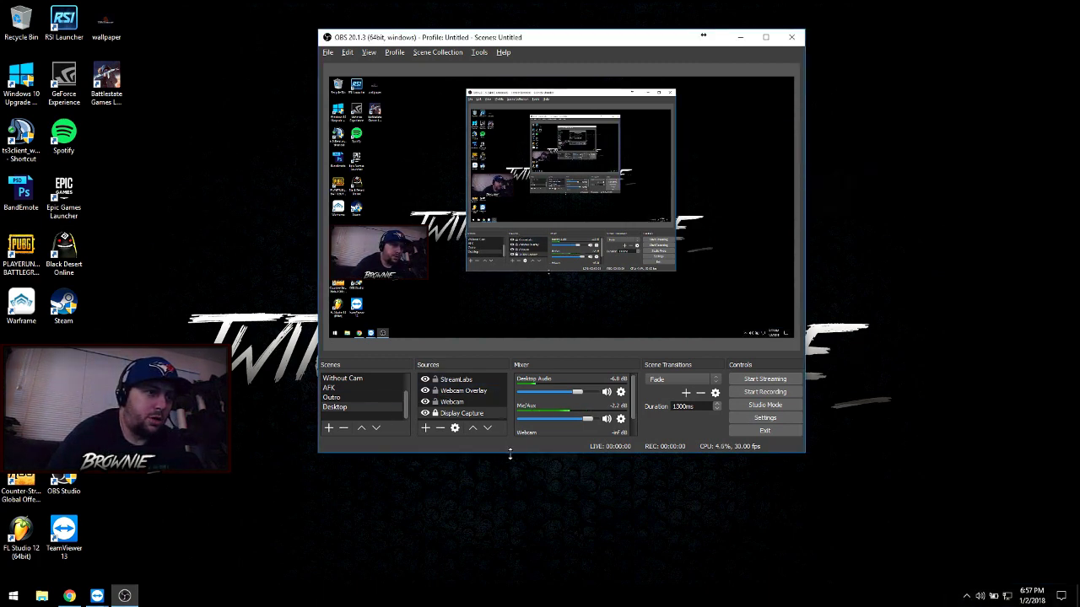
{"action": "left_click_drag", "start_coordinate": [509, 453], "coordinate": [507, 480]}
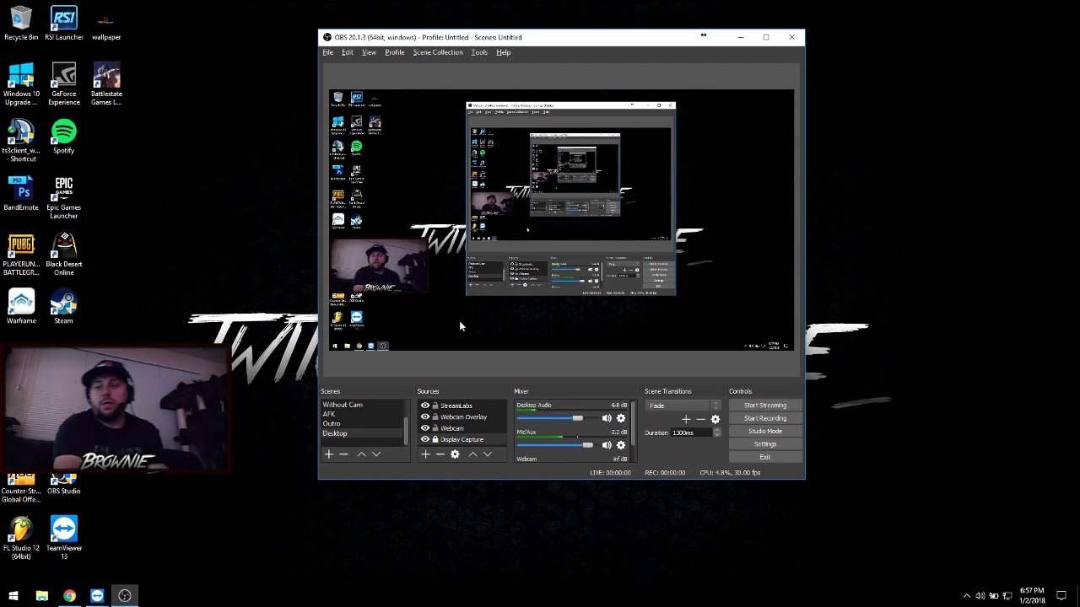
Step: Look at the preview's fullscreen projector display options and the list of available OBS tools, leaving everything unchanged
{"action": "right_click", "coordinate": [538, 194]}
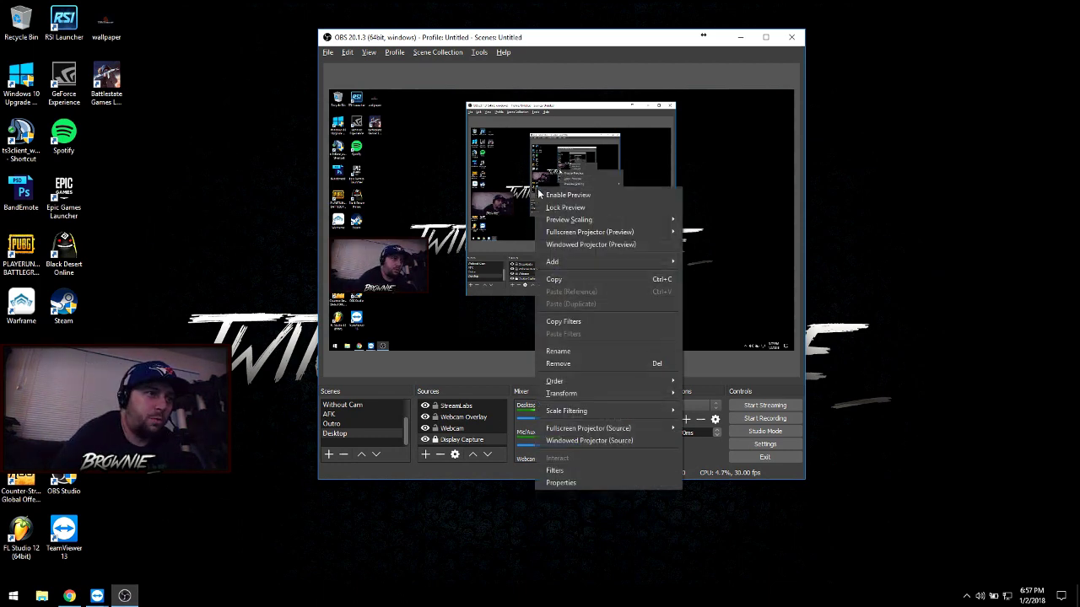
{"action": "mouse_move", "coordinate": [649, 237]}
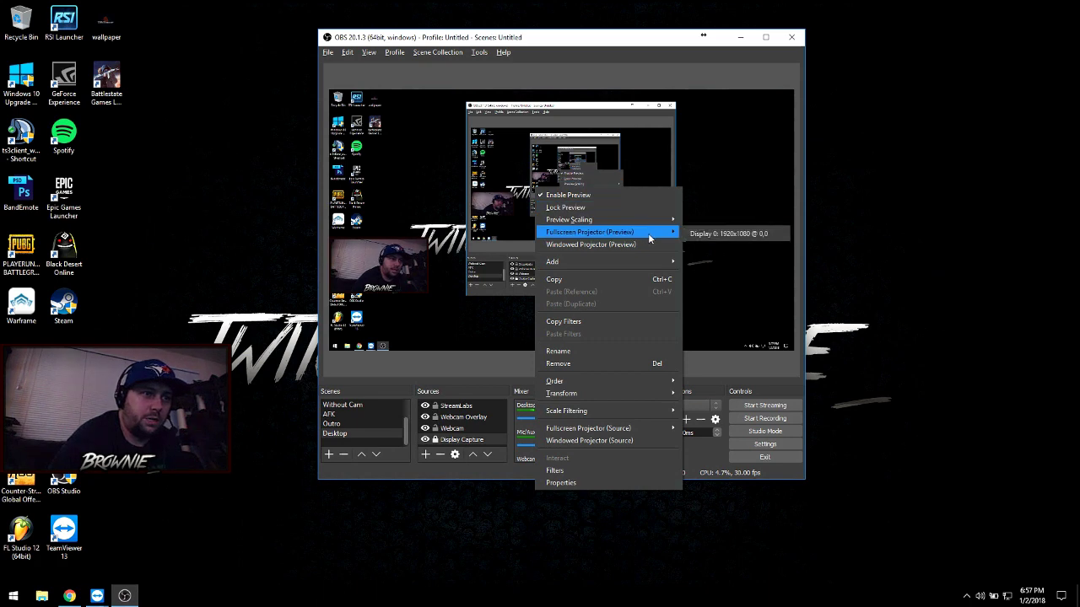
{"action": "left_click", "coordinate": [727, 234]}
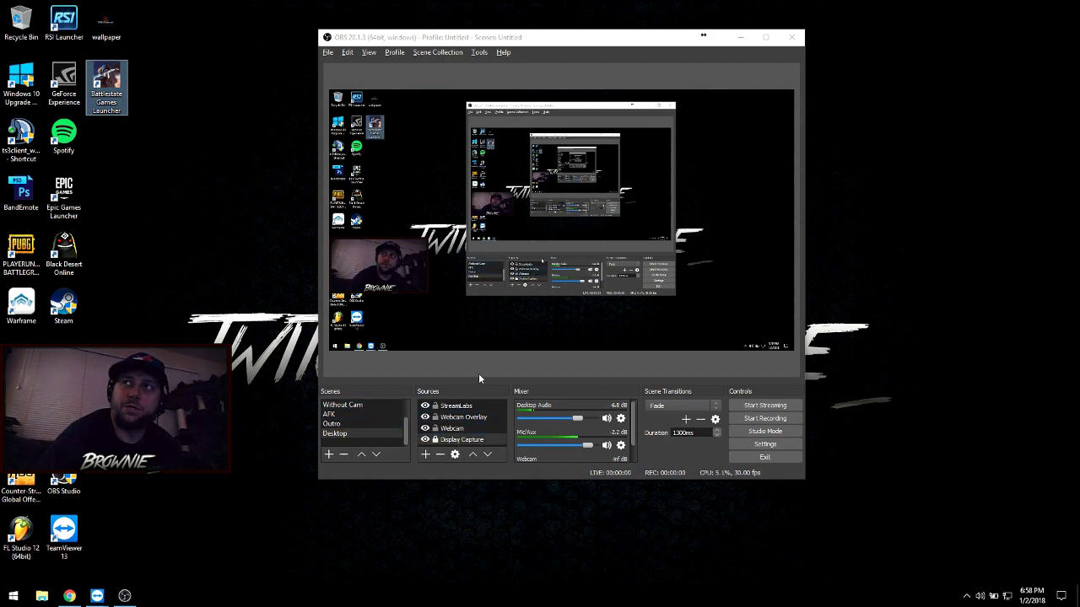
{"action": "left_click", "coordinate": [479, 52]}
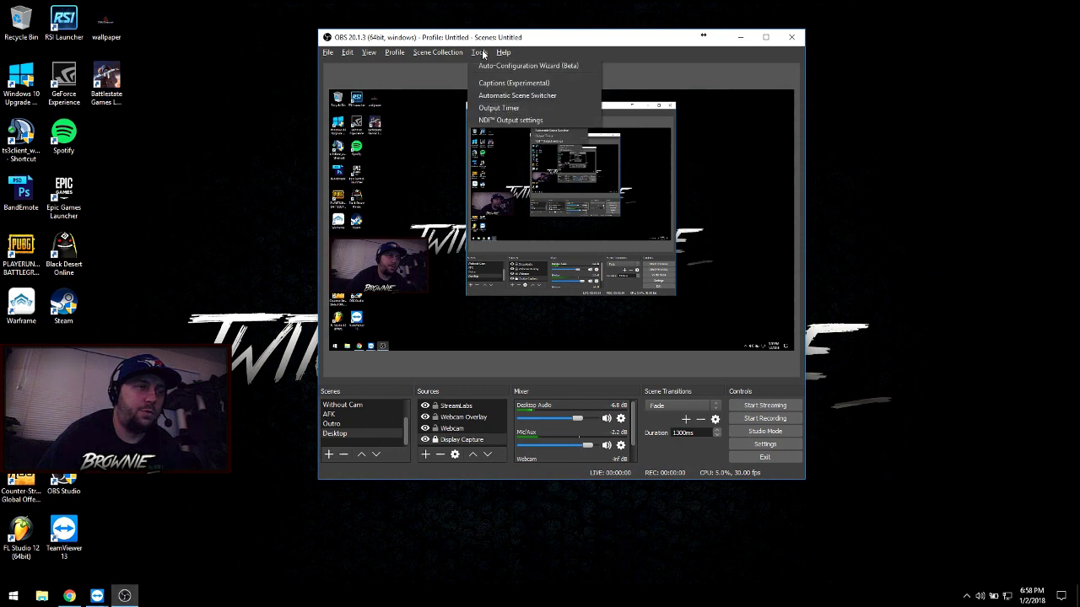
{"action": "left_click", "coordinate": [897, 161]}
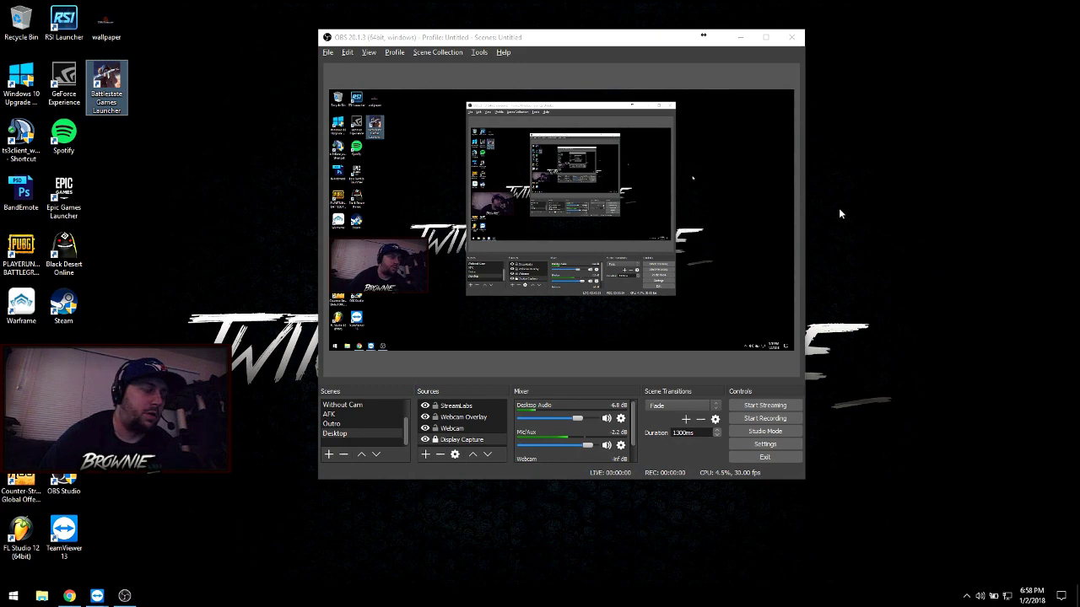
Step: Shift the OBS window on the desktop and examine its Audio and Video settings, cancelling without changes
{"action": "left_click_drag", "start_coordinate": [703, 35], "coordinate": [801, 52]}
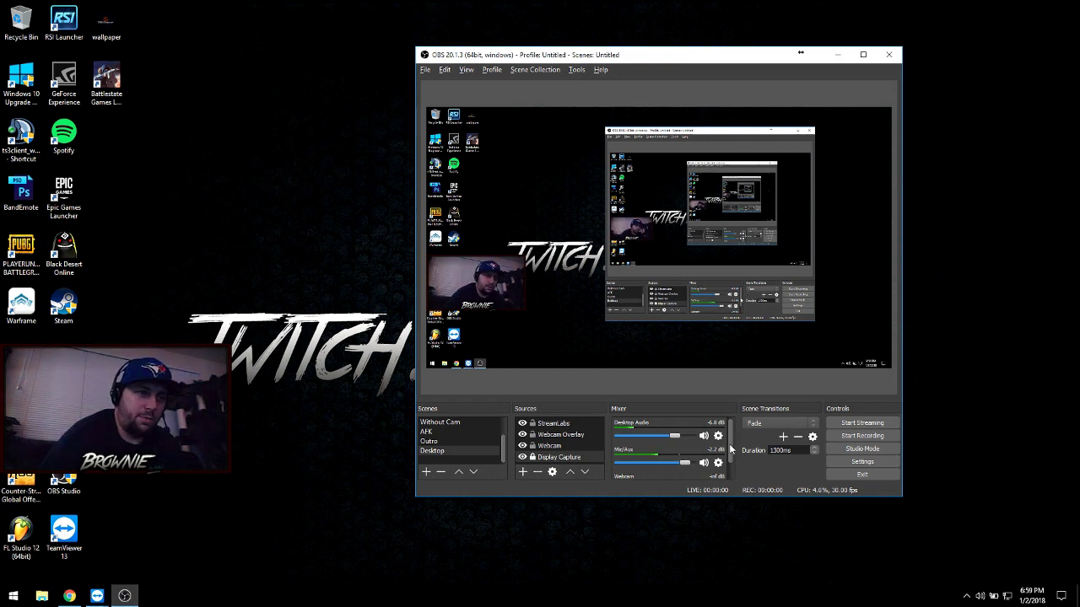
{"action": "left_click", "coordinate": [868, 461]}
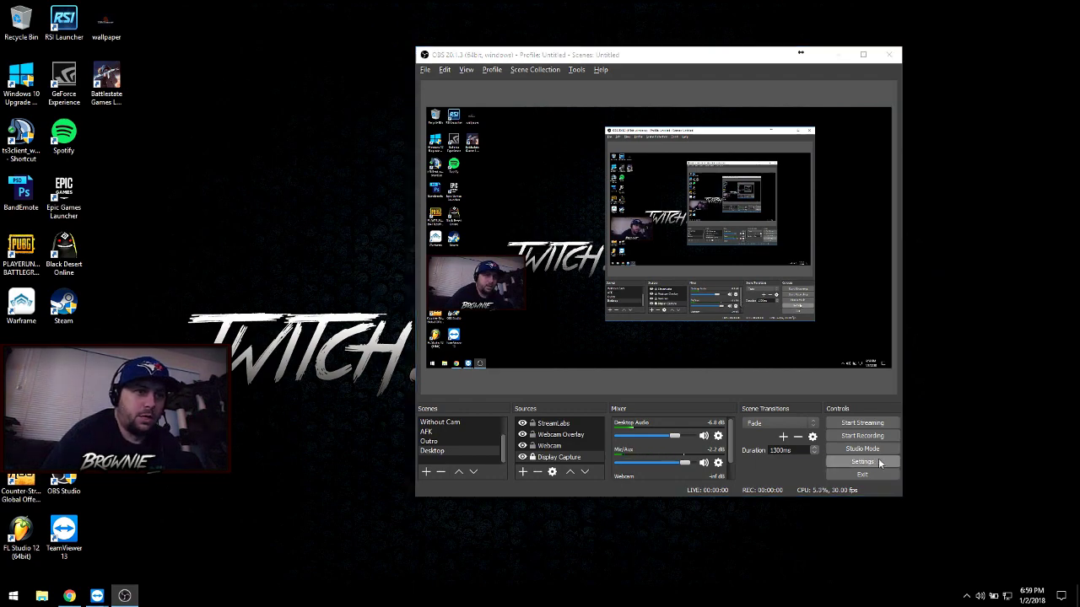
{"action": "left_click", "coordinate": [432, 176]}
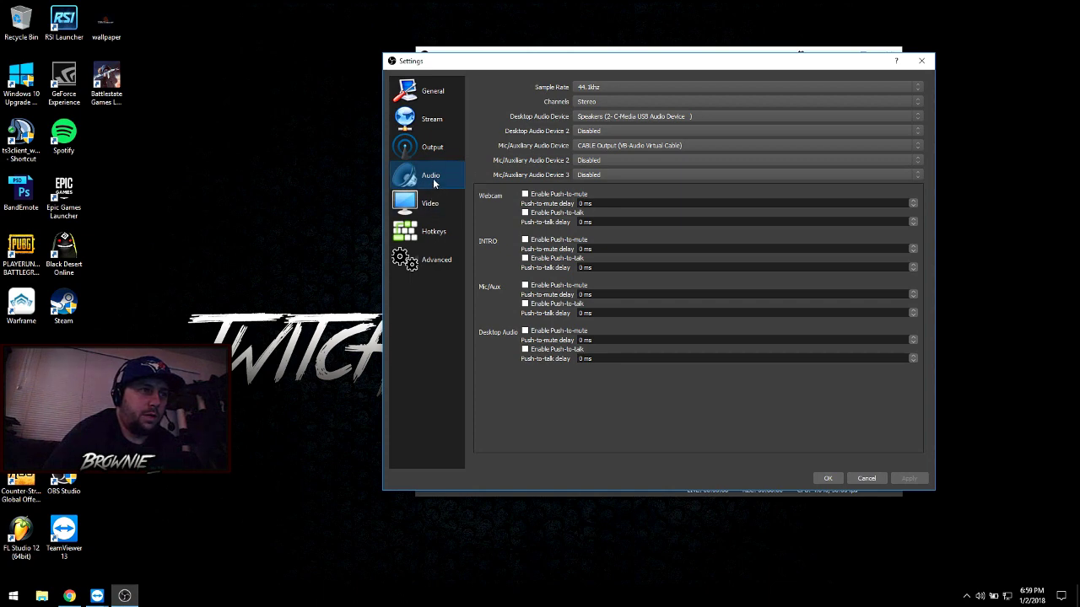
{"action": "left_click", "coordinate": [430, 203]}
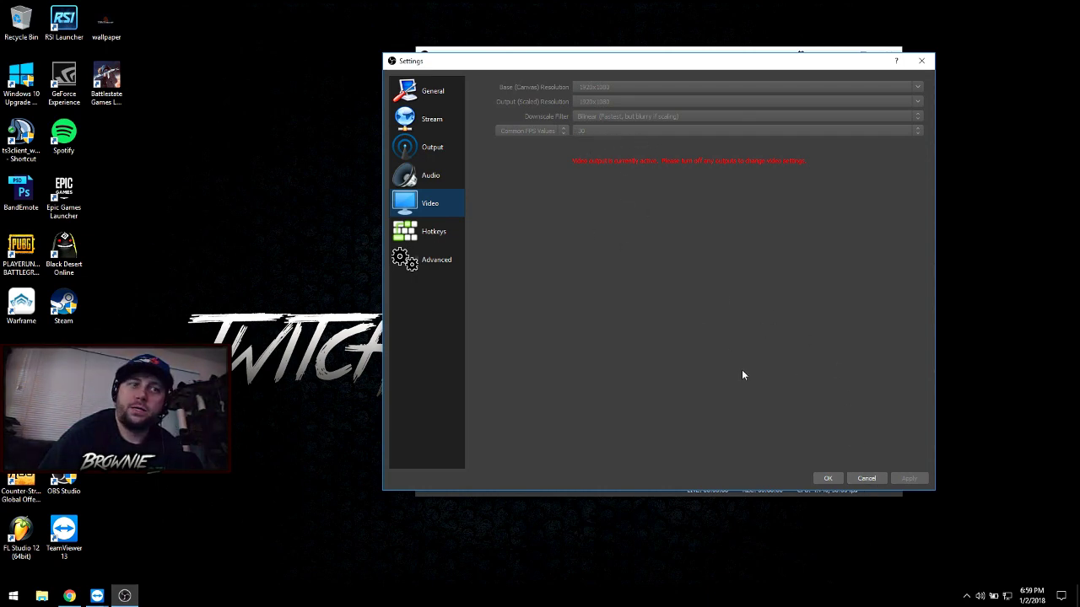
{"action": "left_click", "coordinate": [866, 479]}
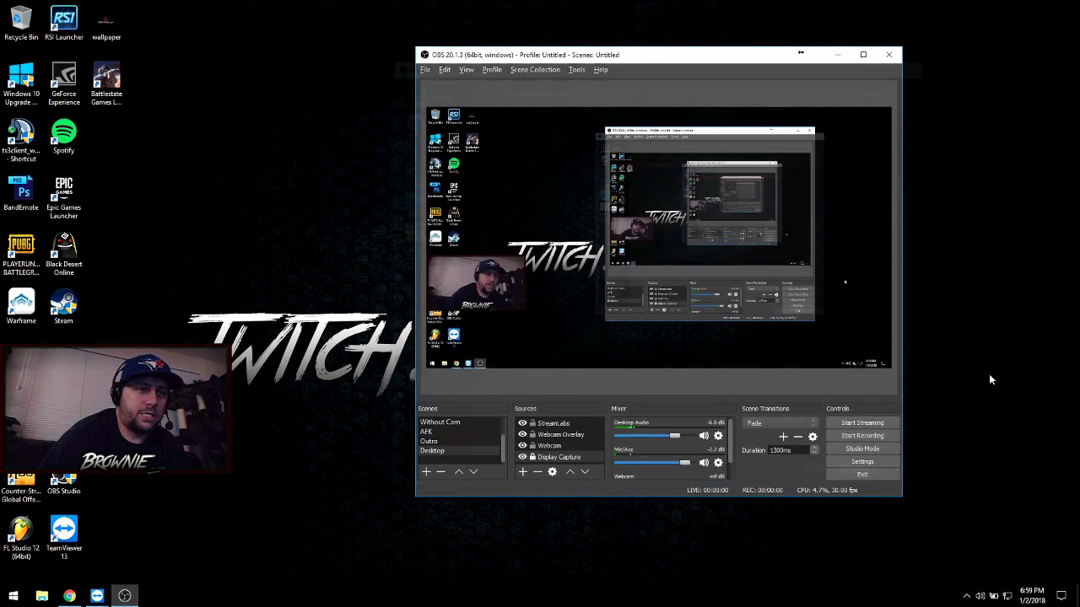
Step: Show the OBS Stats window and arrange it and the main OBS window side by side on the desktop
{"action": "left_click", "coordinate": [466, 69]}
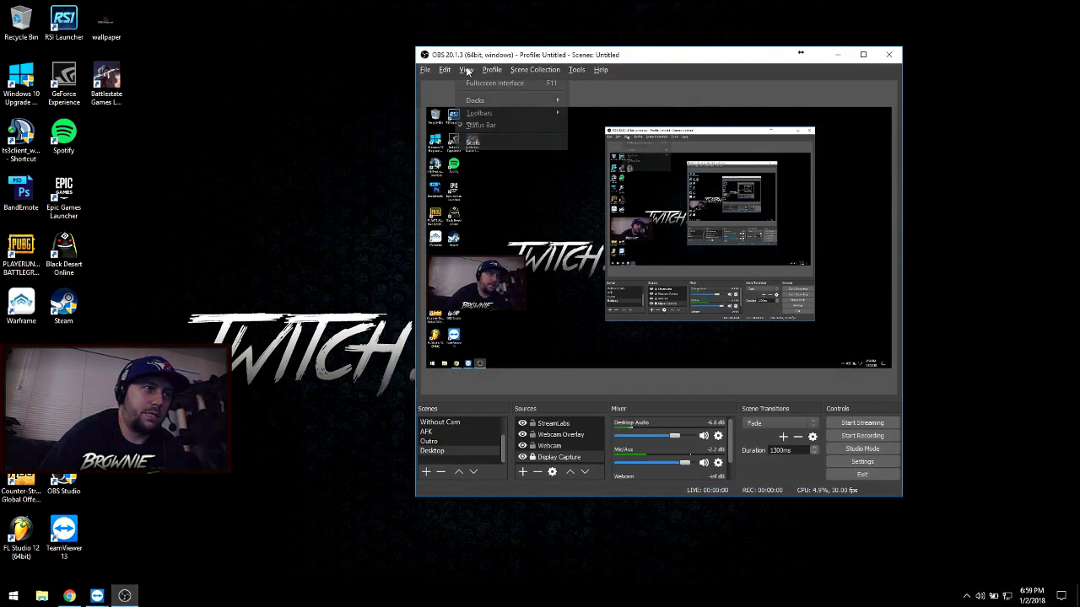
{"action": "left_click", "coordinate": [475, 145]}
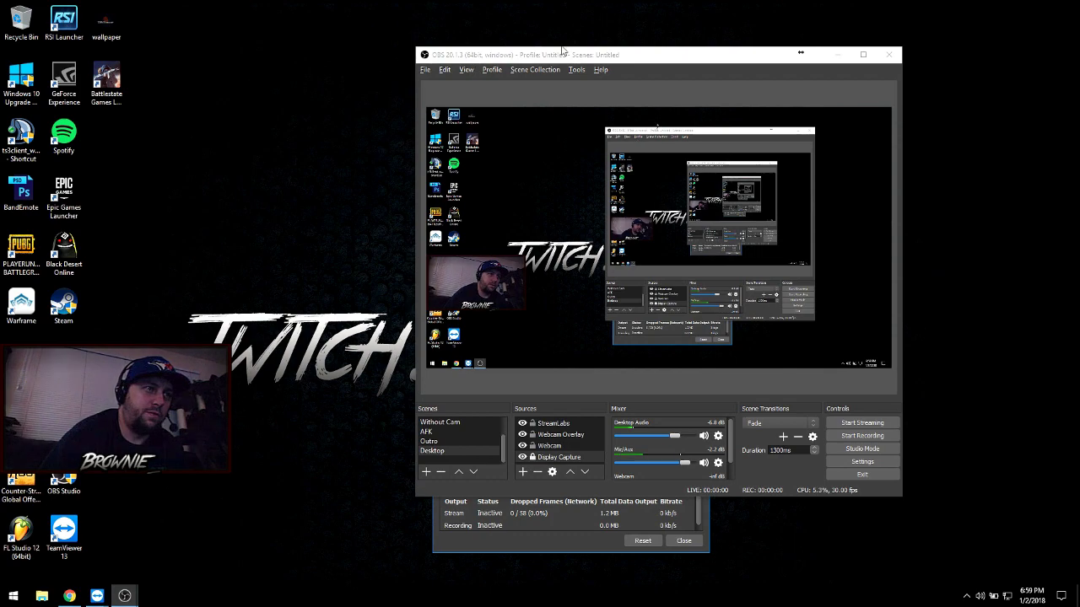
{"action": "left_click_drag", "start_coordinate": [562, 55], "coordinate": [741, 96]}
{"action": "left_click_drag", "start_coordinate": [523, 434], "coordinate": [323, 242]}
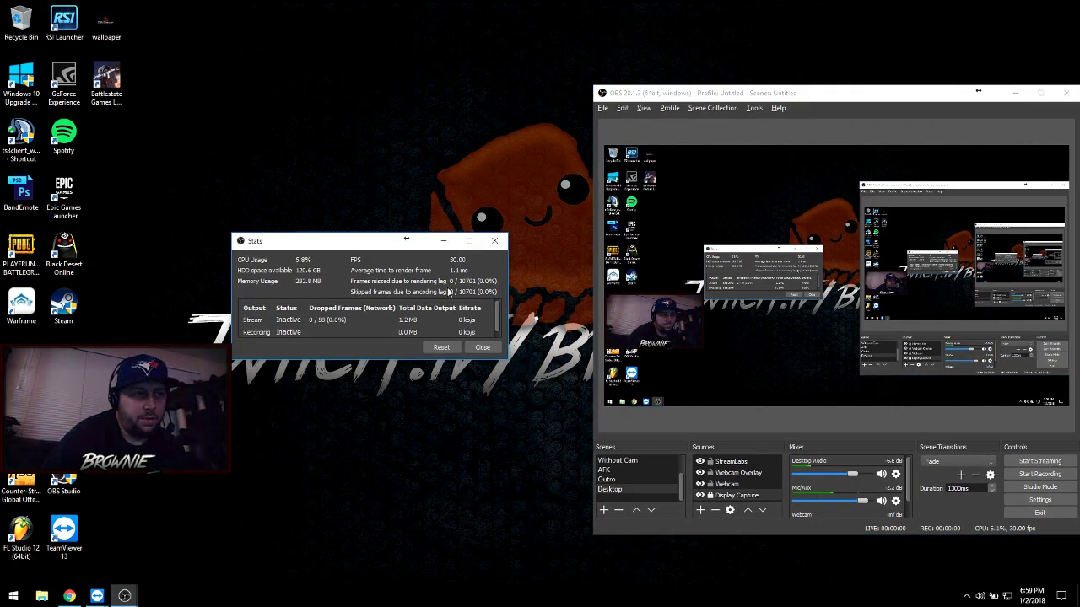
{"action": "left_click_drag", "start_coordinate": [786, 94], "coordinate": [740, 101]}
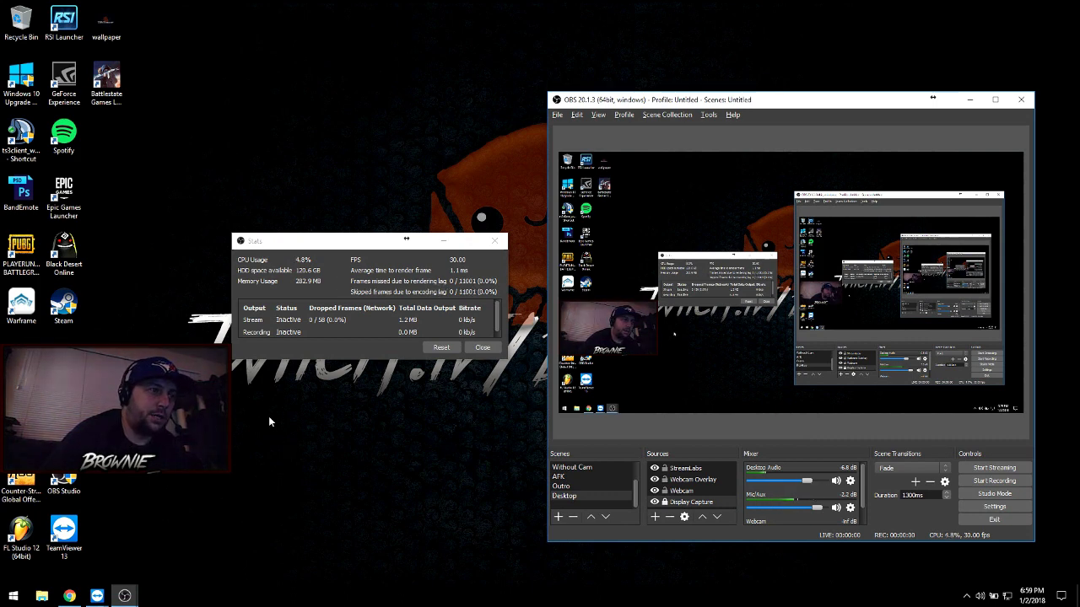
Step: Switch to Chrome and load the bookmarked page Troubleshooting "Lag" in OBS Studio in a new tab
{"action": "left_click", "coordinate": [69, 595]}
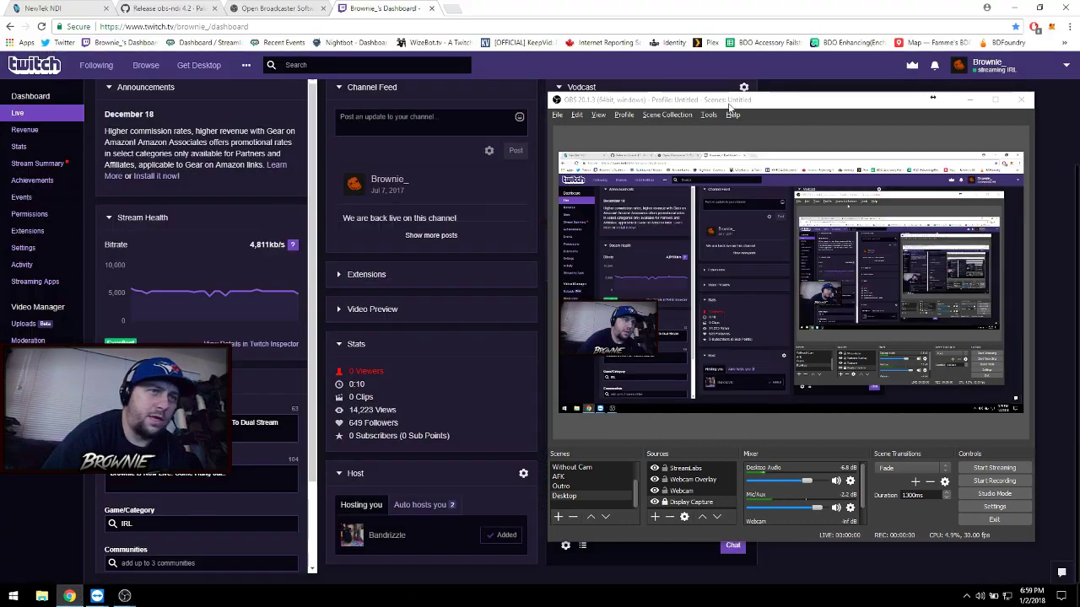
{"action": "left_click", "coordinate": [453, 9]}
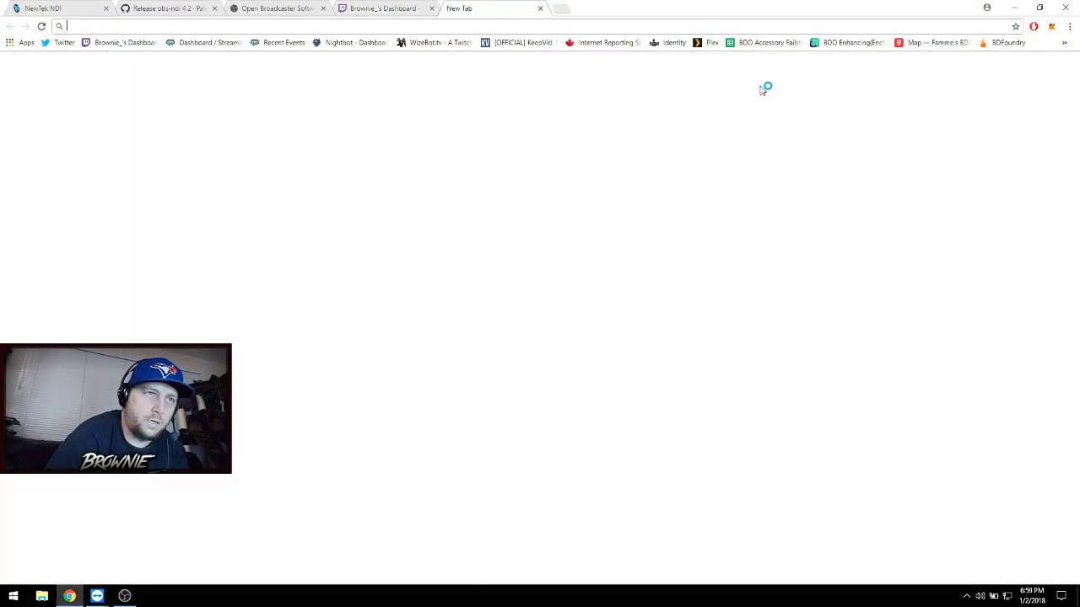
{"action": "left_click", "coordinate": [1068, 42]}
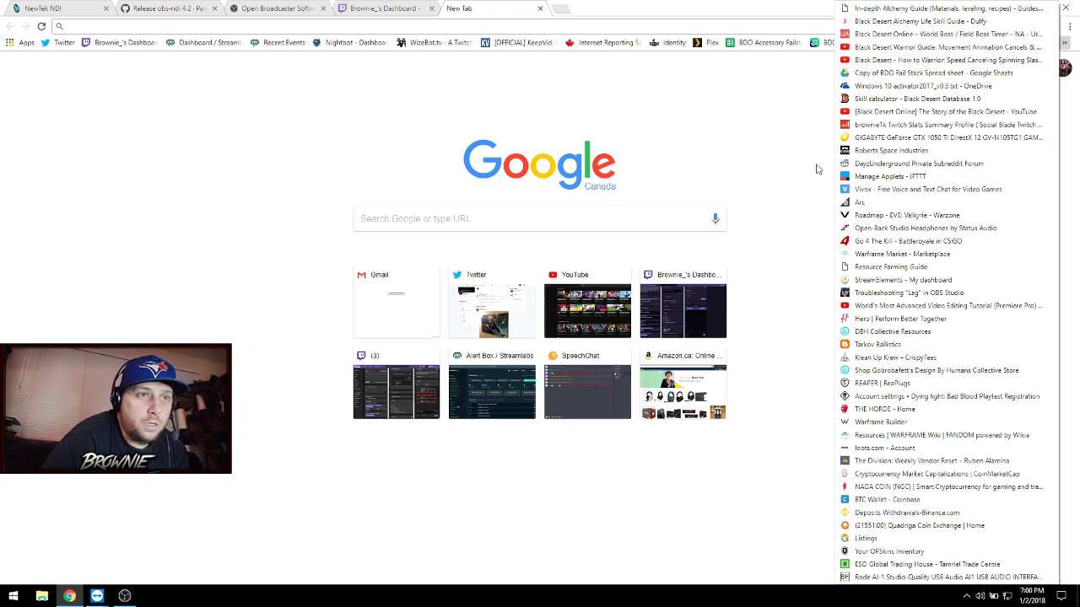
{"action": "left_click", "coordinate": [788, 148]}
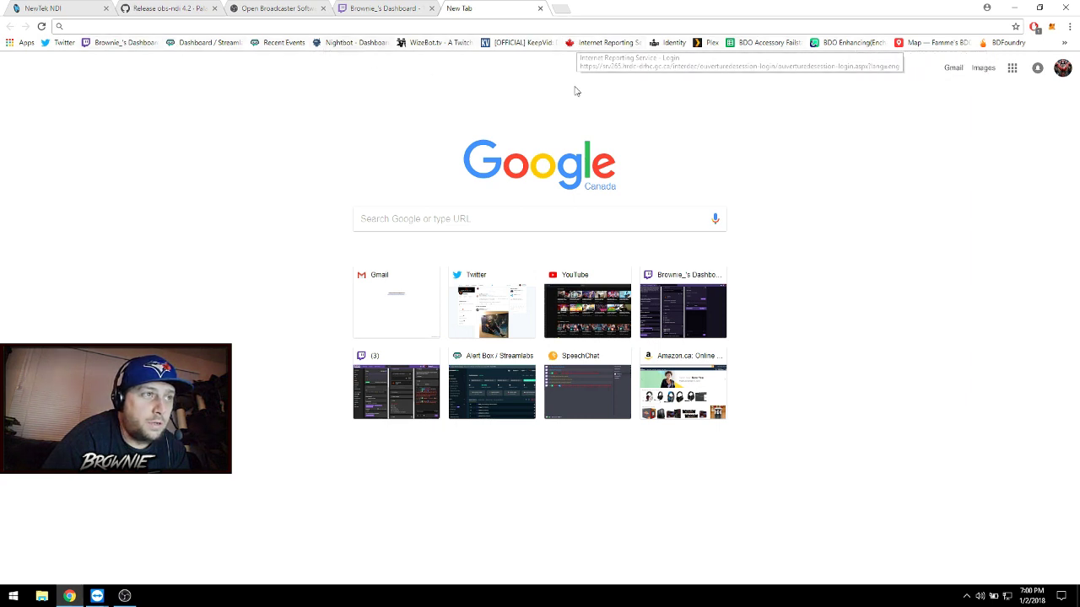
{"action": "left_click", "coordinate": [1062, 45]}
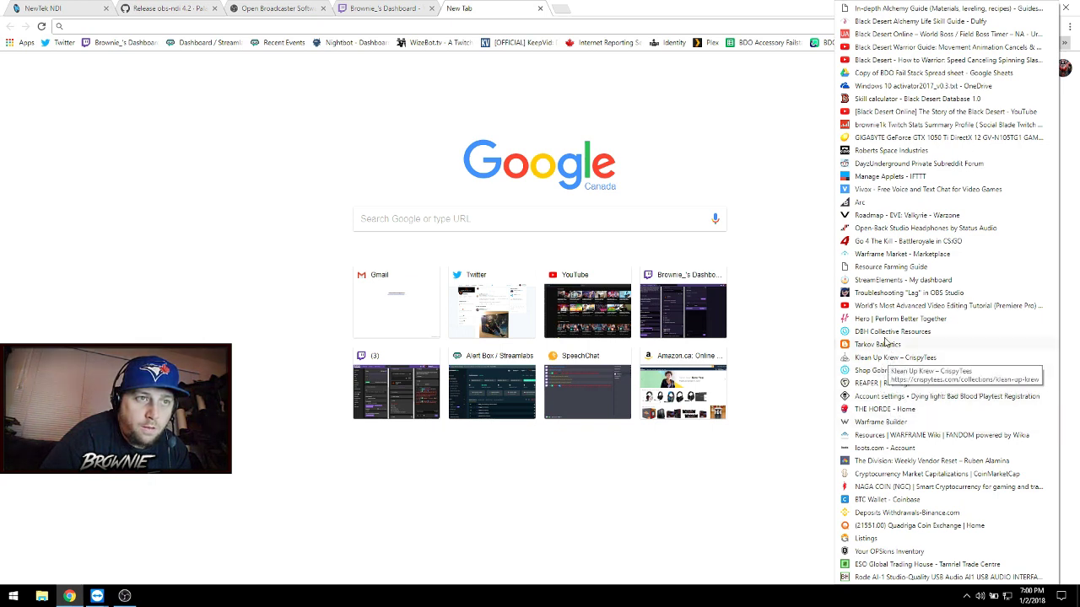
{"action": "left_click", "coordinate": [869, 292]}
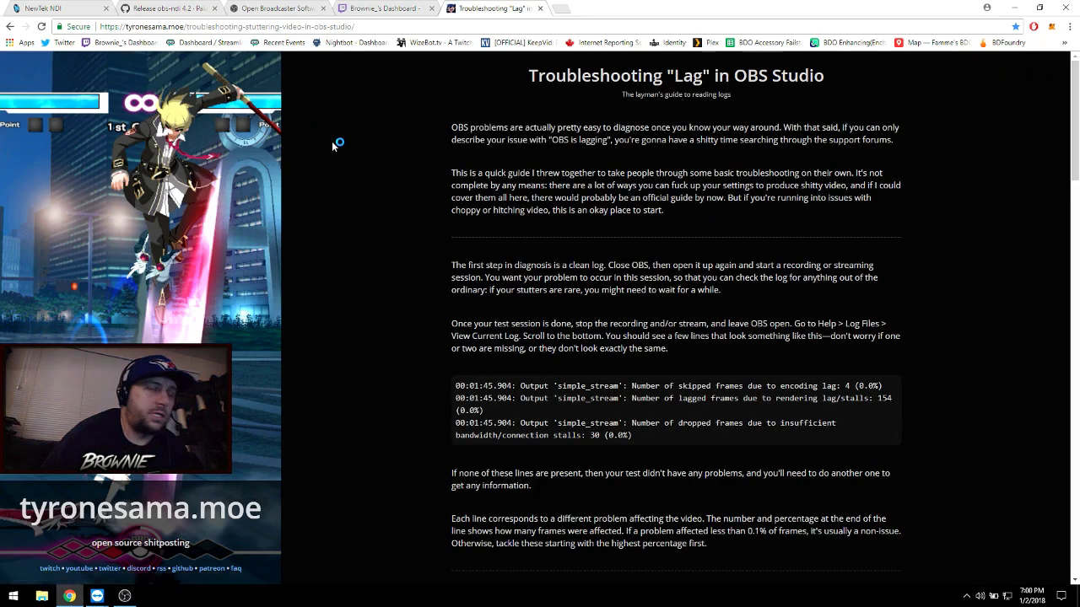
Step: Copy the address of the lag troubleshooting guide and post it in the Twitch dashboard chat
{"action": "right_click", "coordinate": [218, 27]}
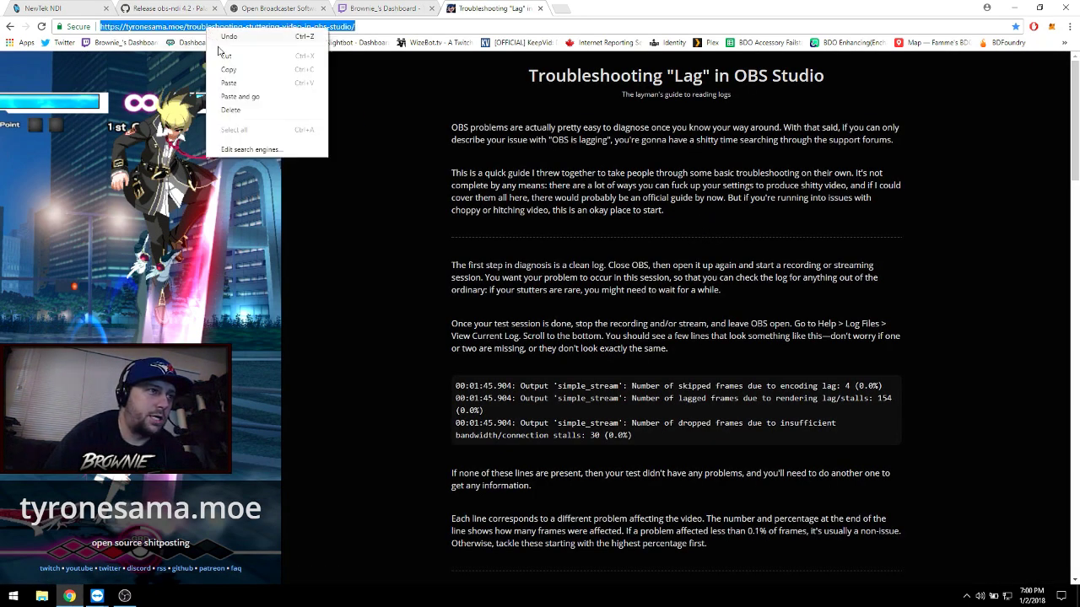
{"action": "left_click", "coordinate": [221, 77]}
{"action": "left_click", "coordinate": [346, 11]}
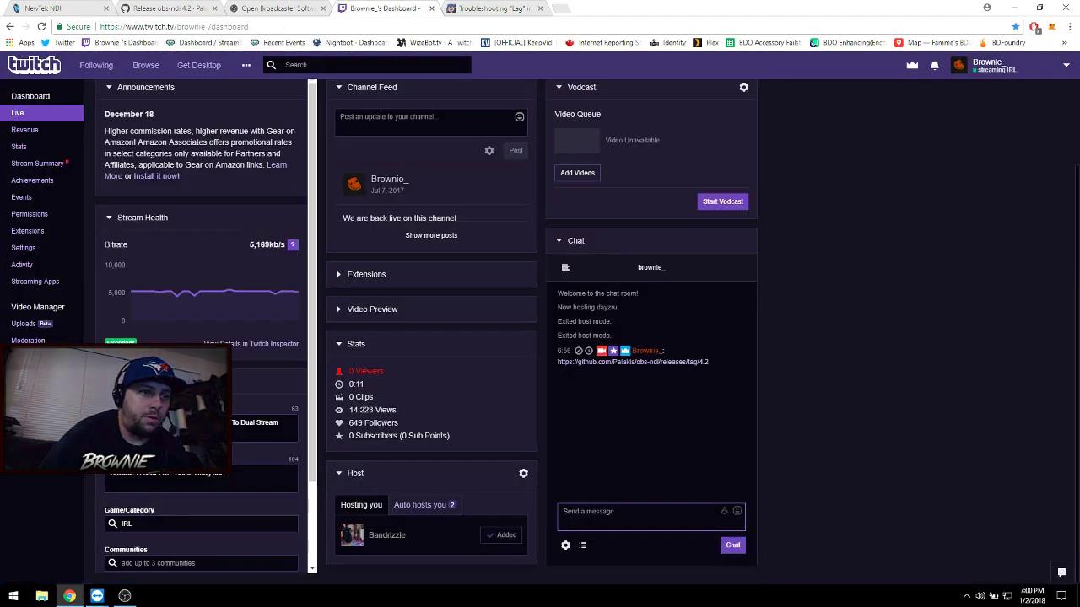
{"action": "right_click", "coordinate": [612, 516]}
{"action": "left_click", "coordinate": [658, 424]}
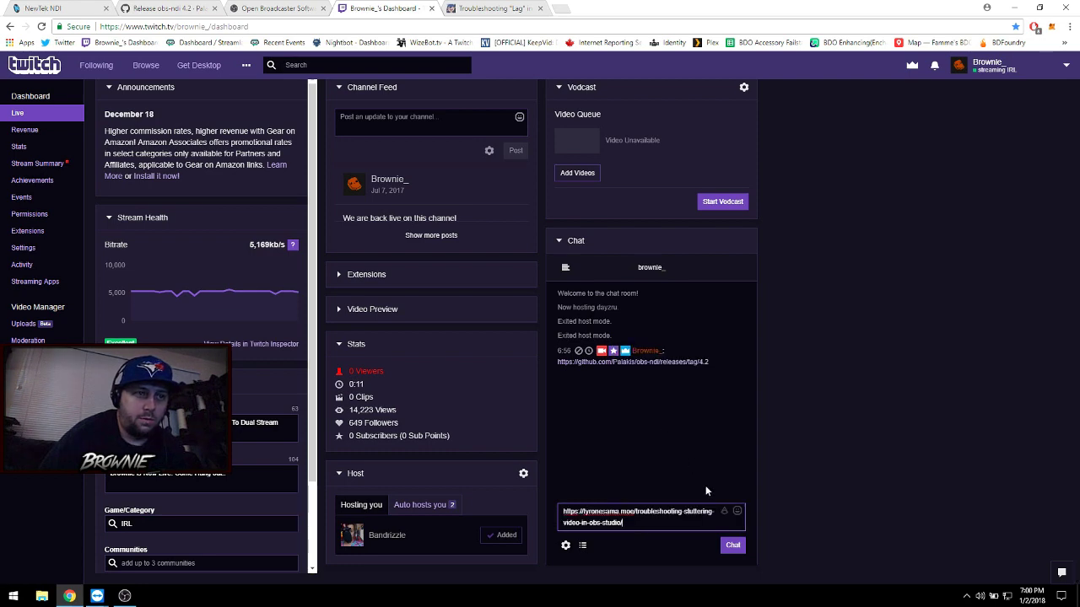
{"action": "left_click", "coordinate": [731, 545]}
Step: Return to the lag troubleshooting guide and skim its sections on skipped frames, encoder settings, lagged frames and dropped frames
{"action": "left_click", "coordinate": [451, 7]}
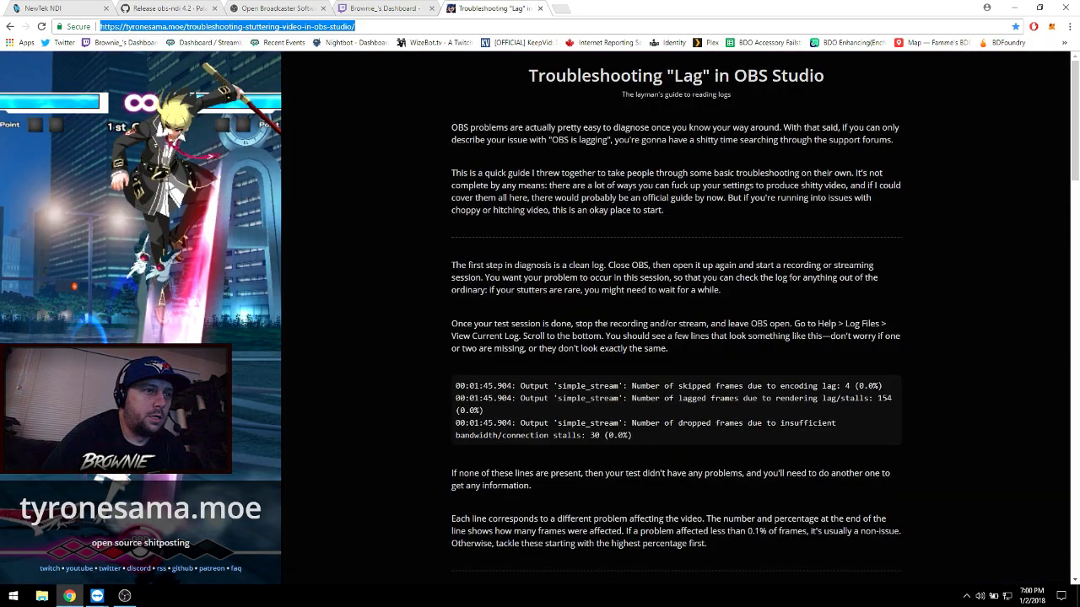
{"action": "scroll", "coordinate": [531, 403], "scroll_direction": "down", "scroll_amount": 4}
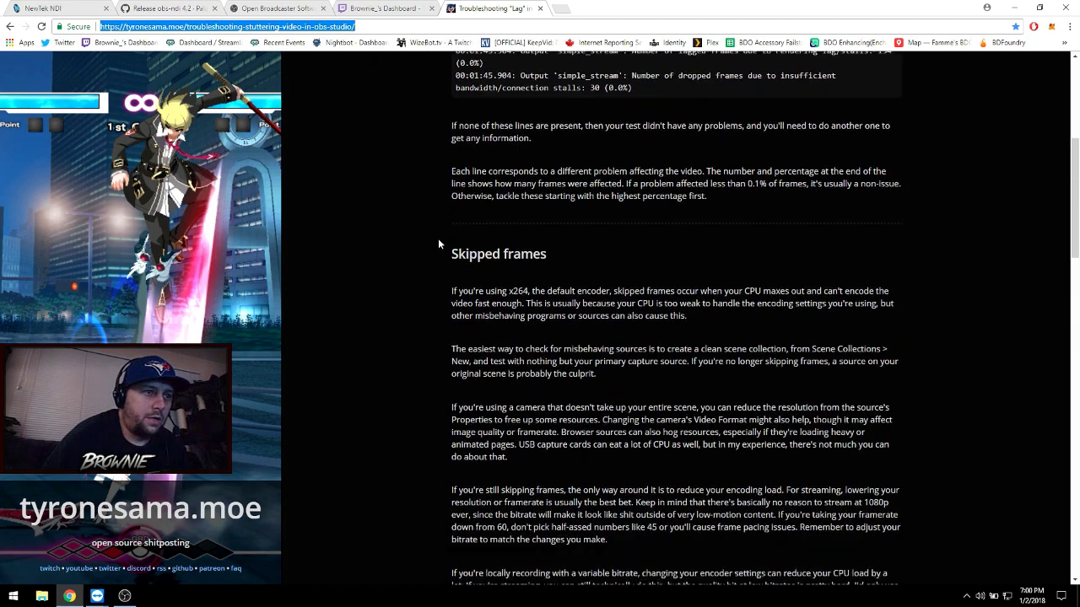
{"action": "scroll", "coordinate": [437, 238], "scroll_direction": "down", "scroll_amount": 1}
{"action": "scroll", "coordinate": [438, 364], "scroll_direction": "down", "scroll_amount": 6}
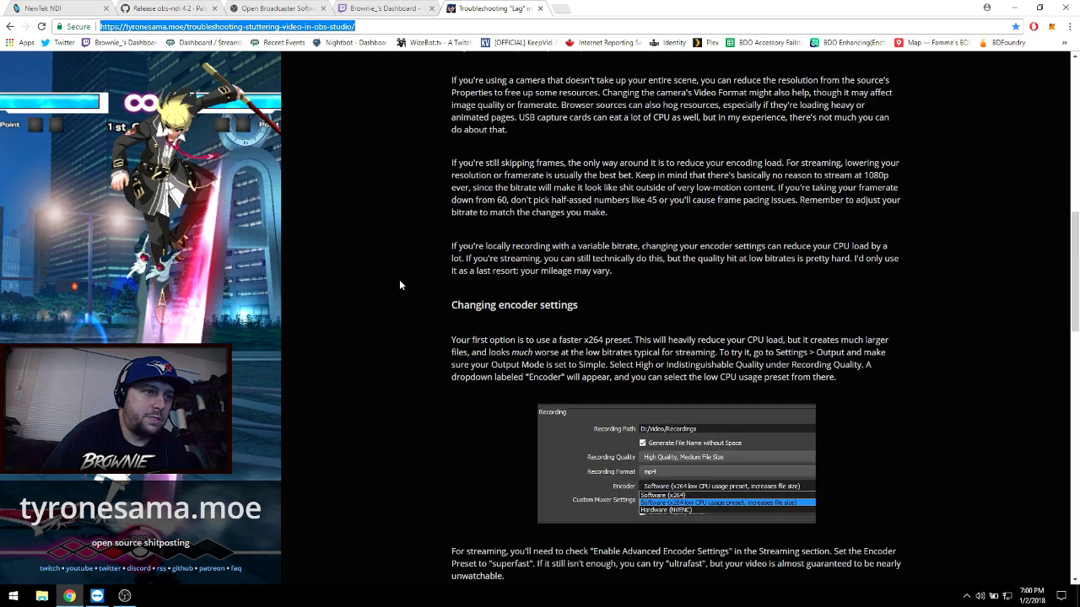
{"action": "scroll", "coordinate": [462, 249], "scroll_direction": "down", "scroll_amount": 5}
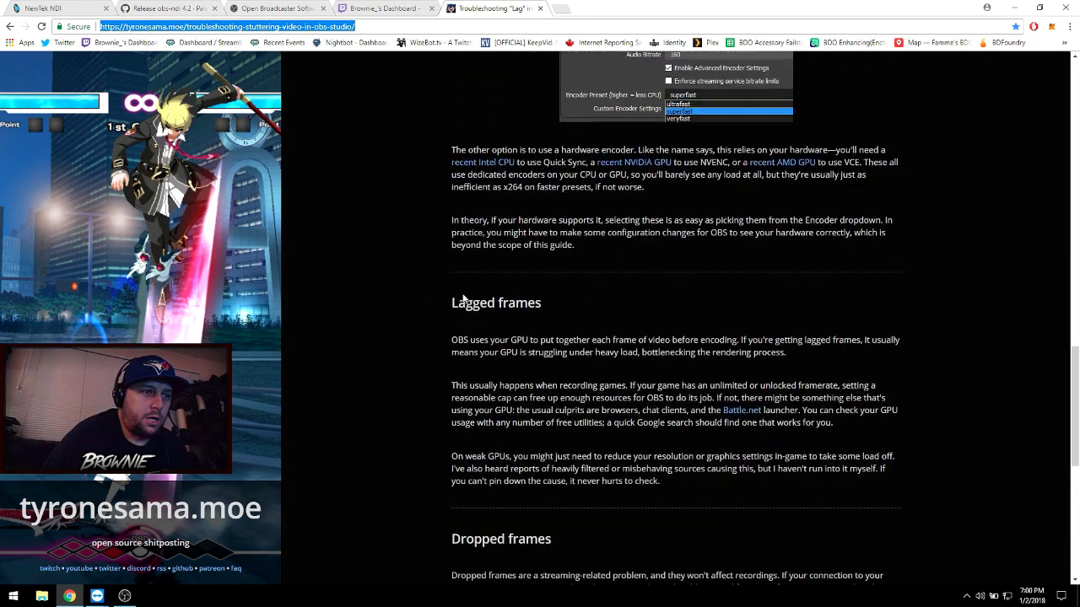
{"action": "scroll", "coordinate": [540, 312], "scroll_direction": "down", "scroll_amount": 2}
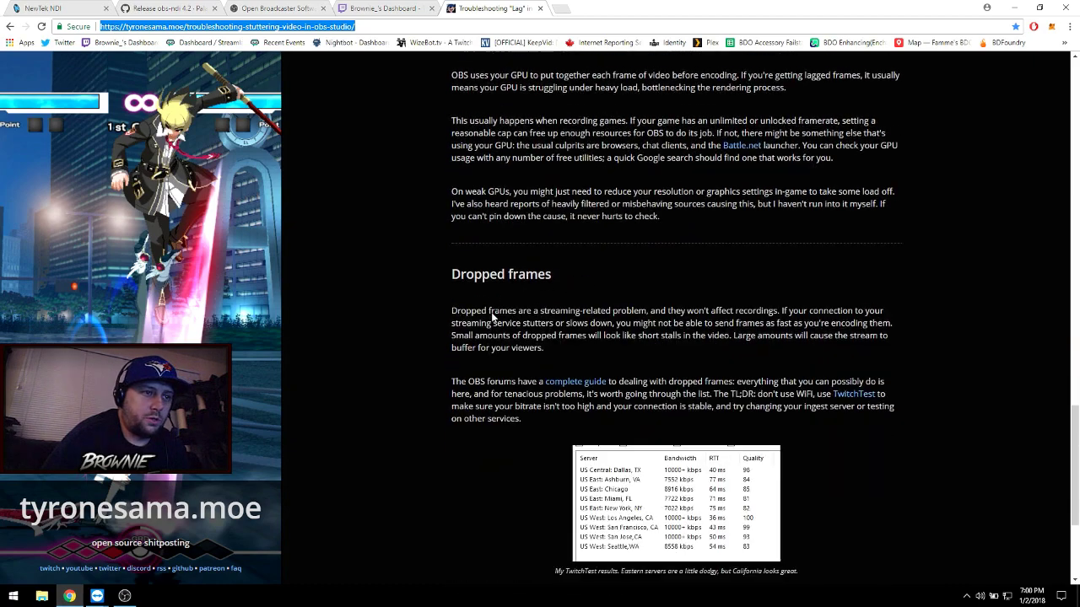
Step: Highlight the first paragraph under Lagged frames and the paragraphs under Dropped frames while reading the guide
{"action": "scroll", "coordinate": [491, 316], "scroll_direction": "up", "scroll_amount": 1}
{"action": "scroll", "coordinate": [463, 332], "scroll_direction": "up", "scroll_amount": 5}
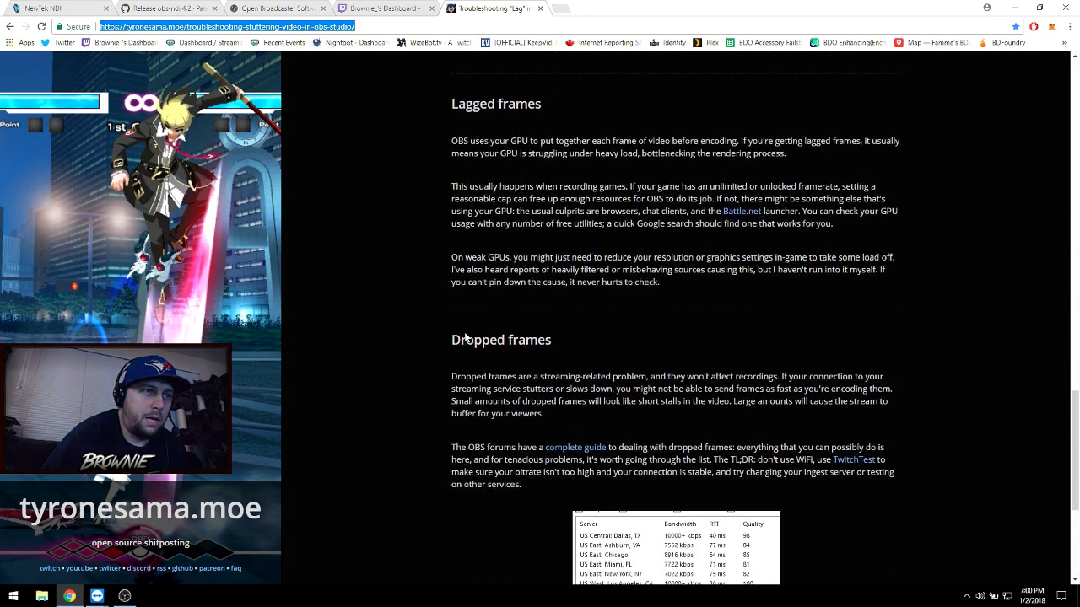
{"action": "left_click_drag", "start_coordinate": [459, 353], "coordinate": [776, 367]}
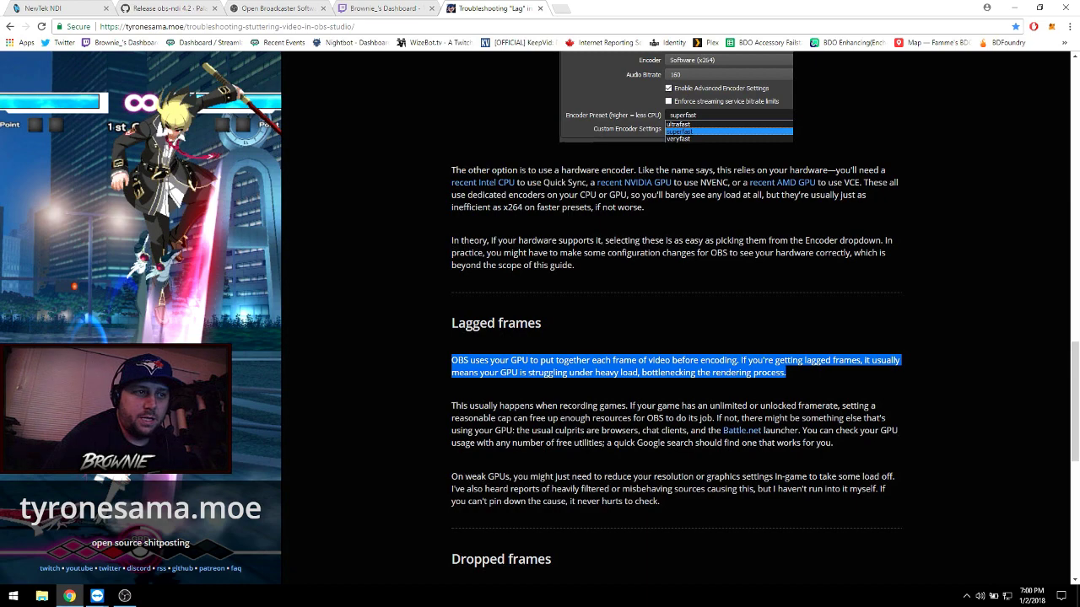
{"action": "scroll", "coordinate": [753, 329], "scroll_direction": "down", "scroll_amount": 2}
{"action": "scroll", "coordinate": [616, 287], "scroll_direction": "down", "scroll_amount": 2}
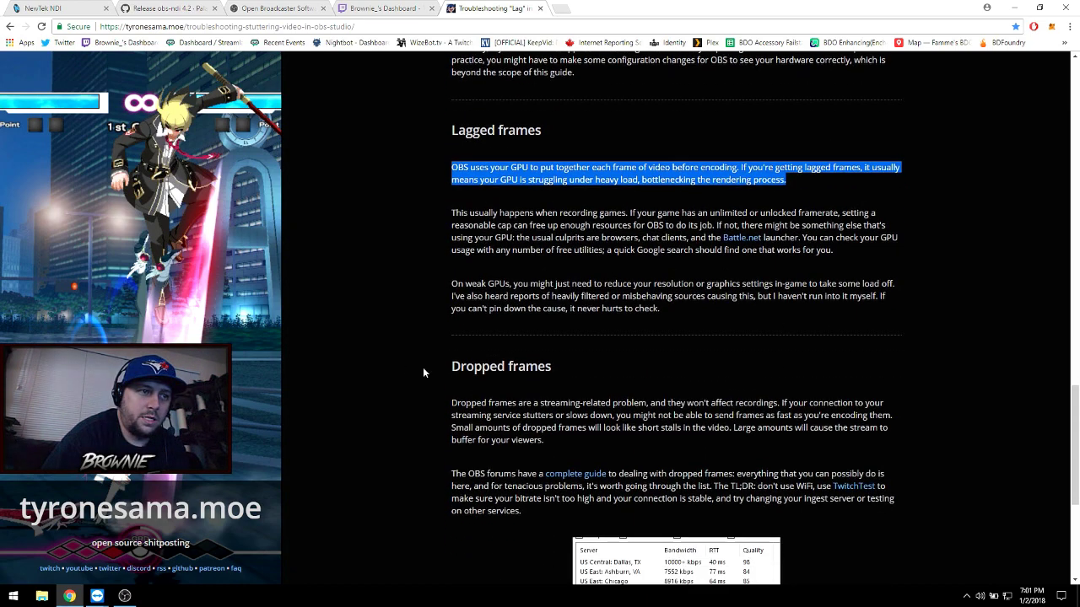
{"action": "left_click_drag", "start_coordinate": [452, 252], "coordinate": [862, 366]}
{"action": "scroll", "coordinate": [496, 362], "scroll_direction": "down", "scroll_amount": 2}
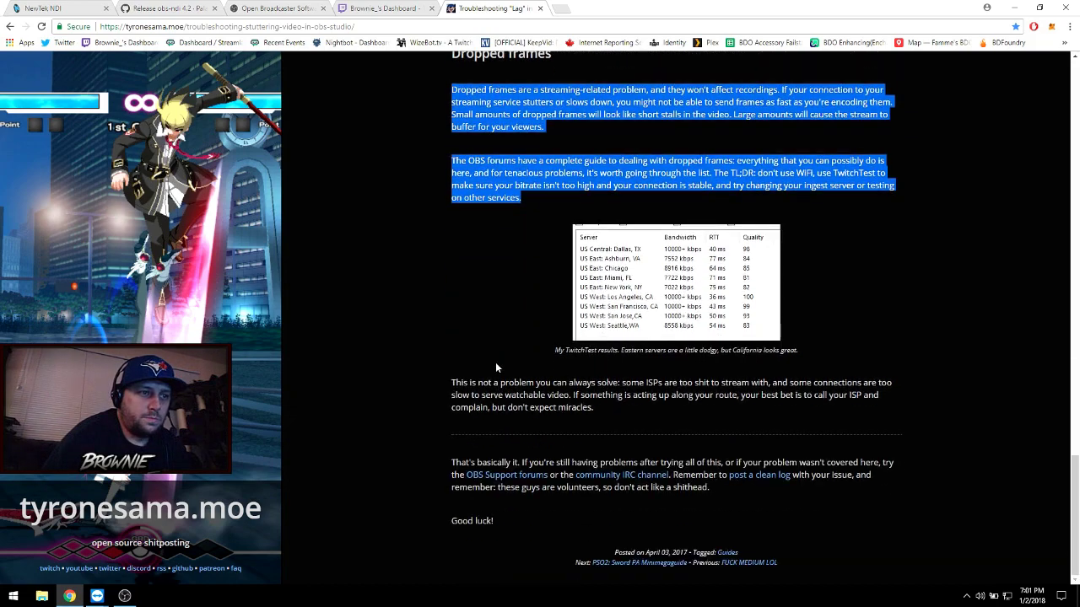
Step: Highlight the paragraphs under Skipped frames and read on to the guide's Changing encoder settings section
{"action": "scroll", "coordinate": [495, 362], "scroll_direction": "up", "scroll_amount": 12}
{"action": "scroll", "coordinate": [497, 363], "scroll_direction": "up", "scroll_amount": 5}
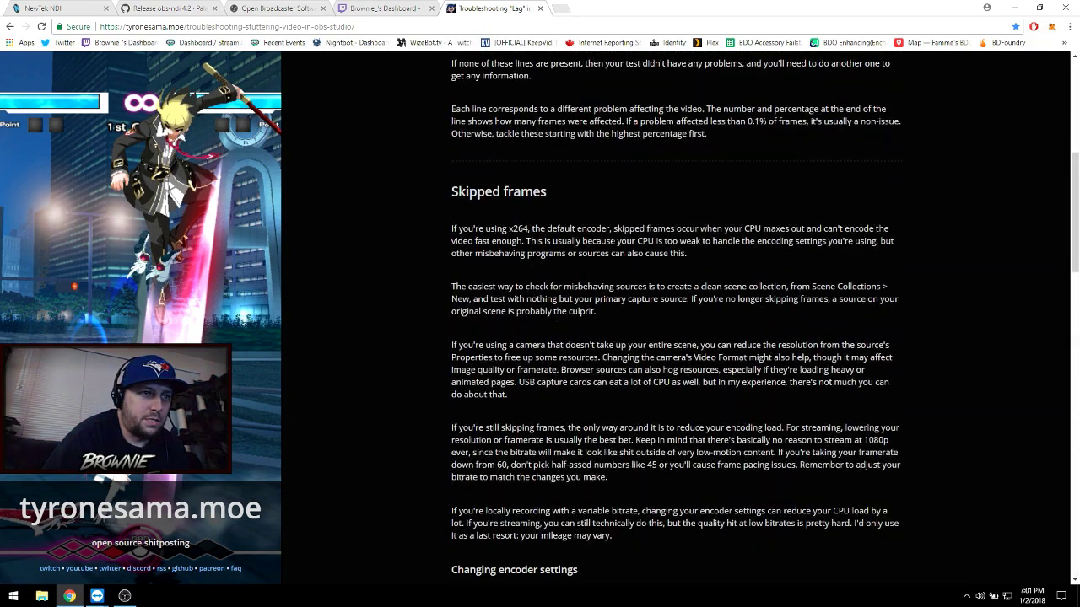
{"action": "left_click_drag", "start_coordinate": [451, 229], "coordinate": [773, 503]}
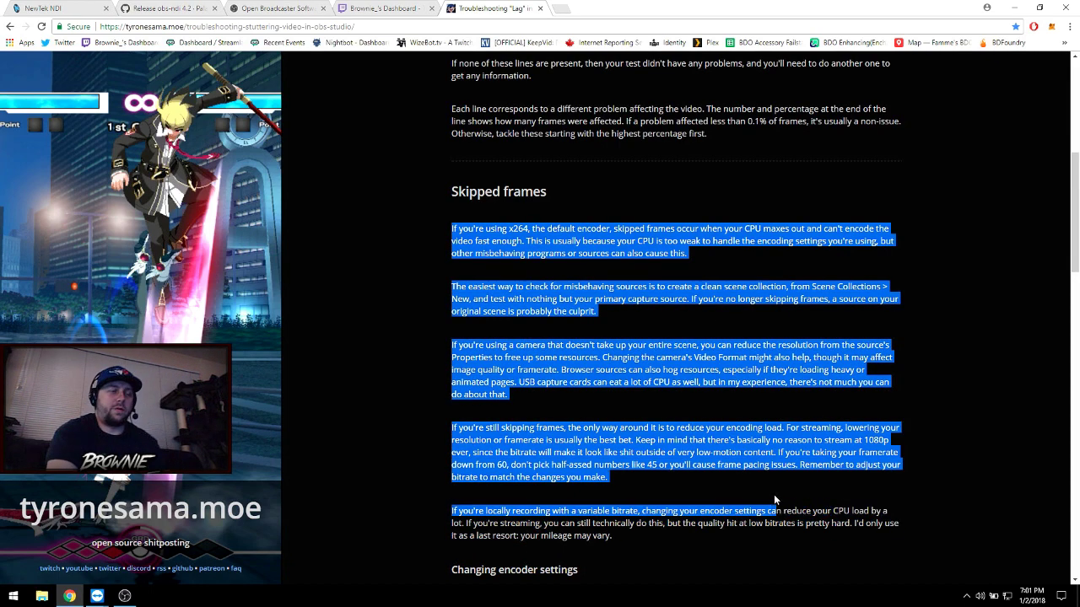
{"action": "scroll", "coordinate": [774, 498], "scroll_direction": "down", "scroll_amount": 5}
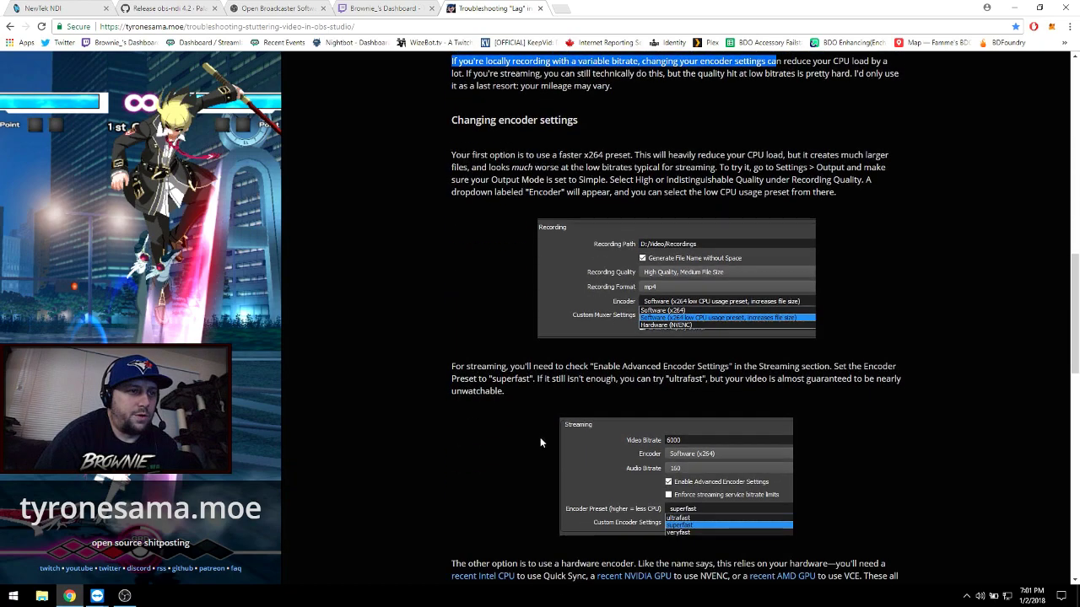
Step: Highlight the paragraphs under Lagged frames and Dropped frames in the guide, and glance at the Twitch dashboard
{"action": "scroll", "coordinate": [539, 442], "scroll_direction": "down", "scroll_amount": 6}
{"action": "left_click_drag", "start_coordinate": [446, 306], "coordinate": [740, 432]}
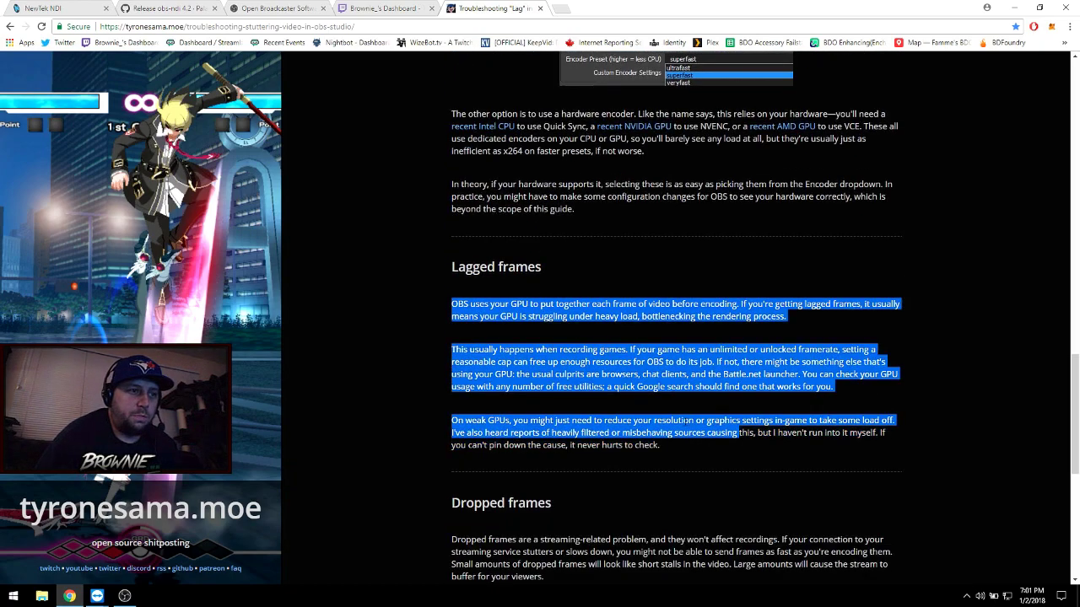
{"action": "scroll", "coordinate": [739, 433], "scroll_direction": "down", "scroll_amount": 3}
{"action": "left_click_drag", "start_coordinate": [451, 258], "coordinate": [816, 376]}
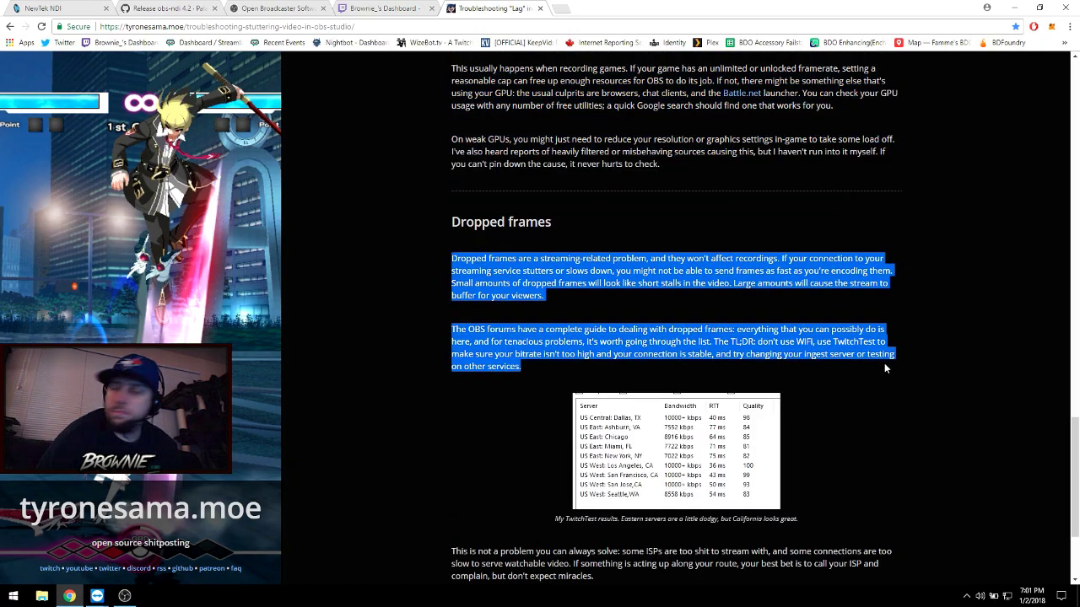
{"action": "scroll", "coordinate": [691, 333], "scroll_direction": "up", "scroll_amount": 8}
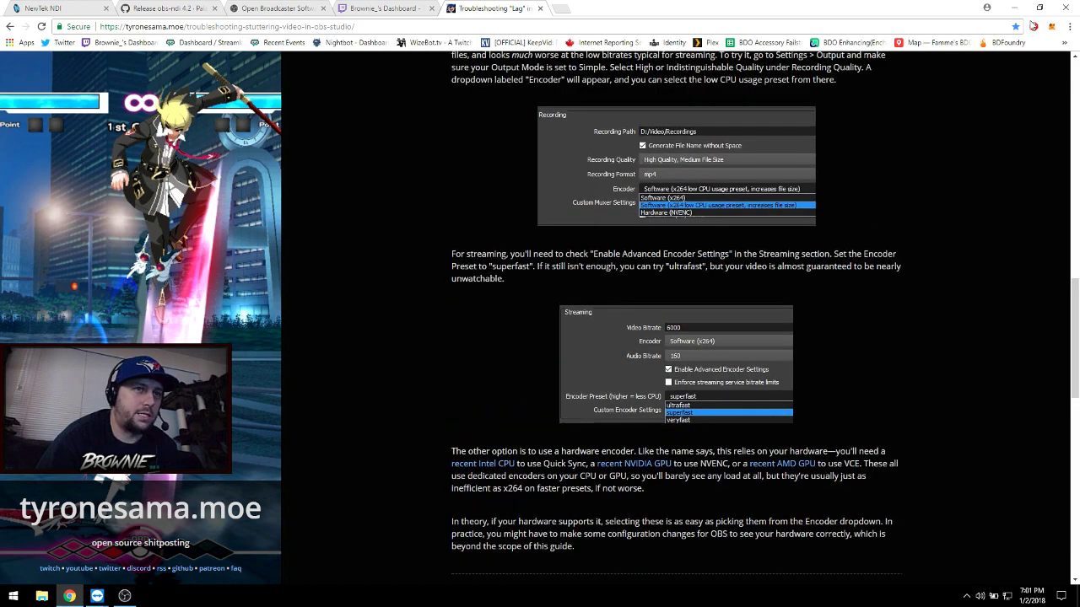
{"action": "left_click", "coordinate": [371, 8]}
{"action": "left_click", "coordinate": [489, 9]}
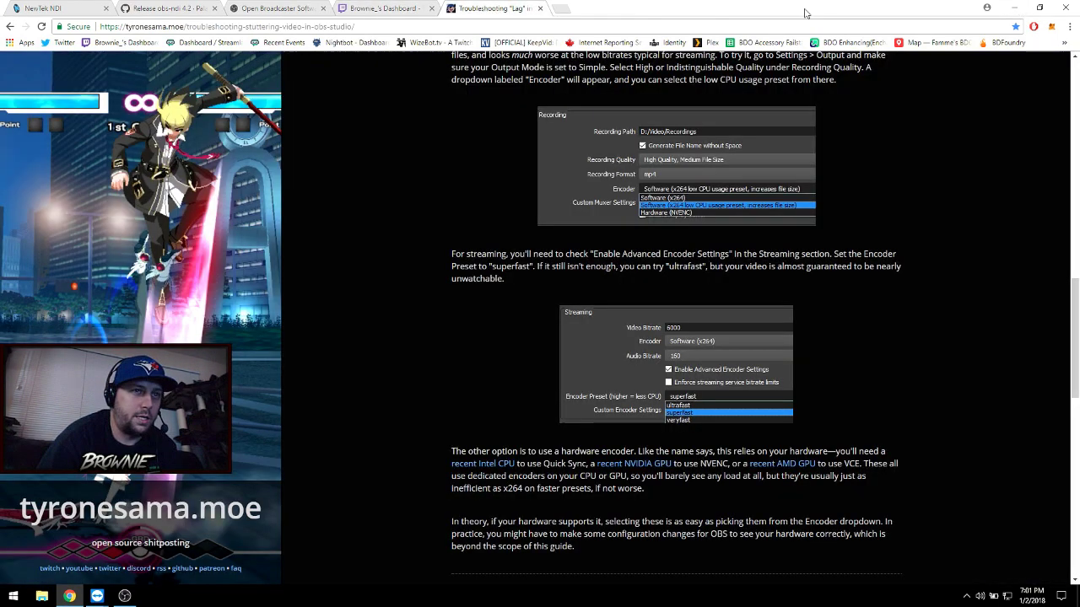
Step: Minimize the browser, restore the local OBS main window, and move the Stats window clear of it
{"action": "left_click", "coordinate": [1015, 8]}
{"action": "left_click_drag", "start_coordinate": [341, 244], "coordinate": [518, 218]}
{"action": "left_click", "coordinate": [966, 595]}
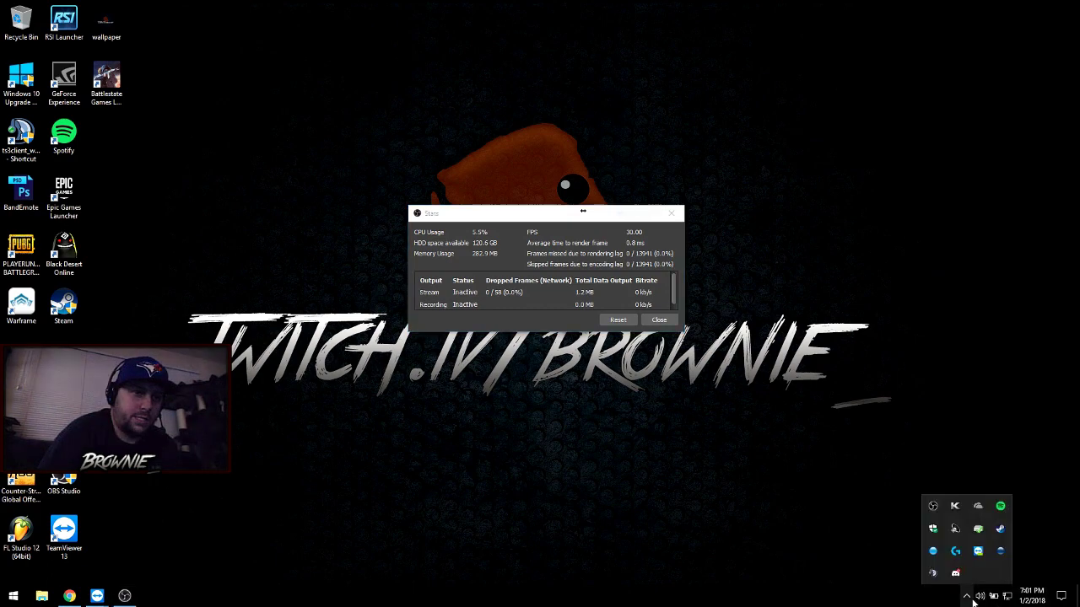
{"action": "left_click", "coordinate": [938, 508]}
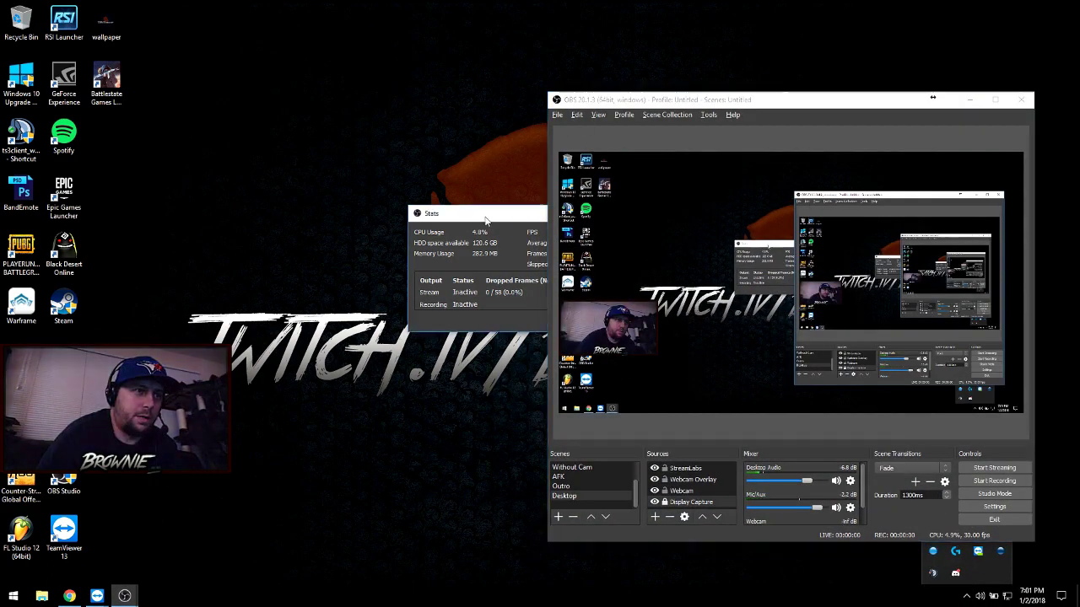
{"action": "left_click_drag", "start_coordinate": [464, 209], "coordinate": [284, 165]}
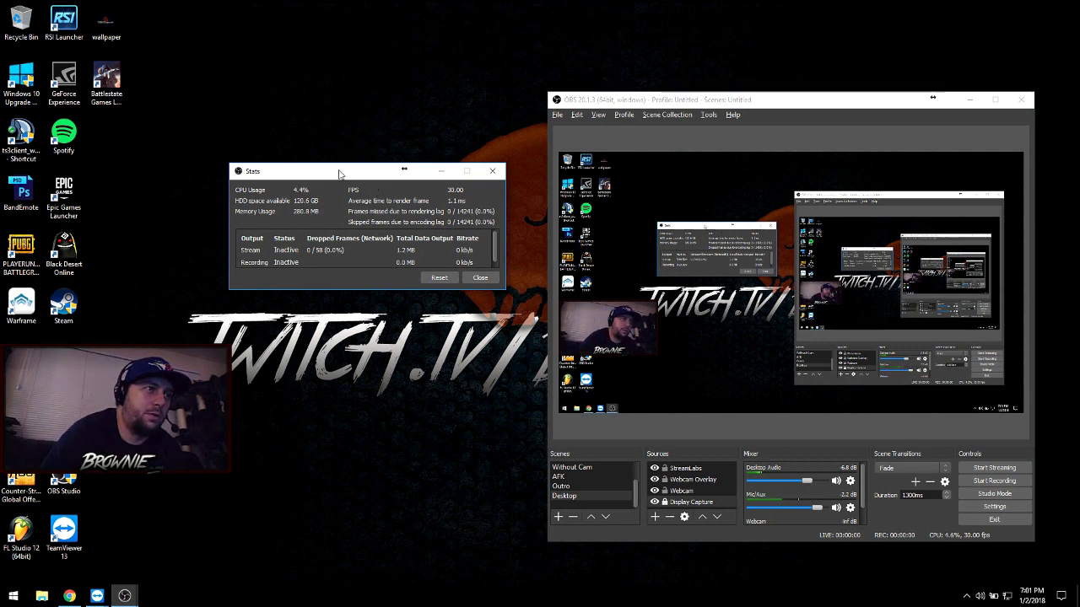
Step: Examine the frame counters in the local Stats window, shifting it and the OBS window so both stay fully visible
{"action": "left_click_drag", "start_coordinate": [339, 174], "coordinate": [357, 149]}
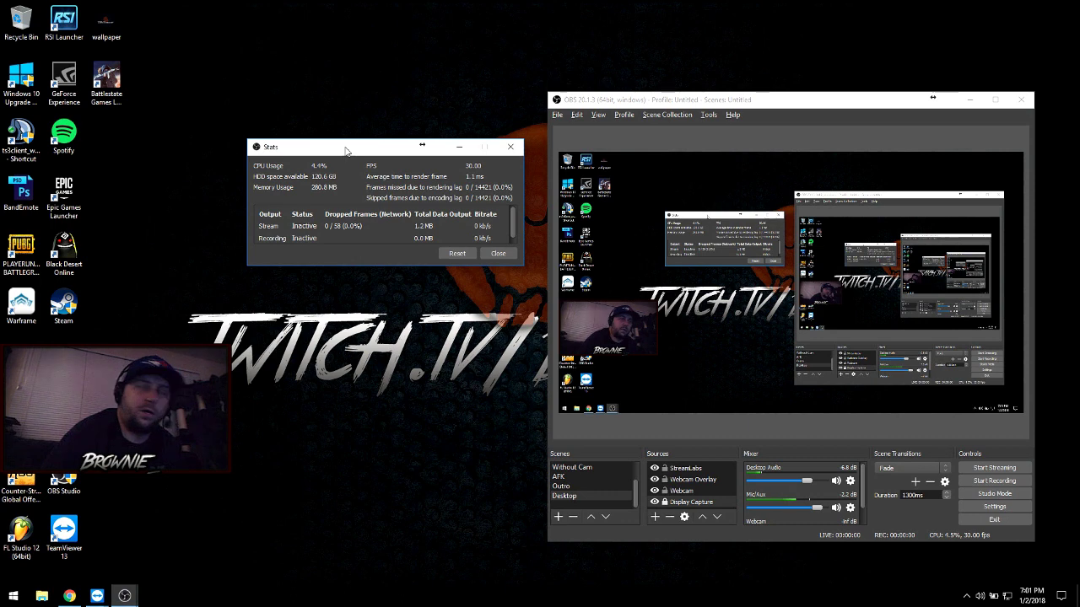
{"action": "left_click_drag", "start_coordinate": [361, 152], "coordinate": [367, 145]}
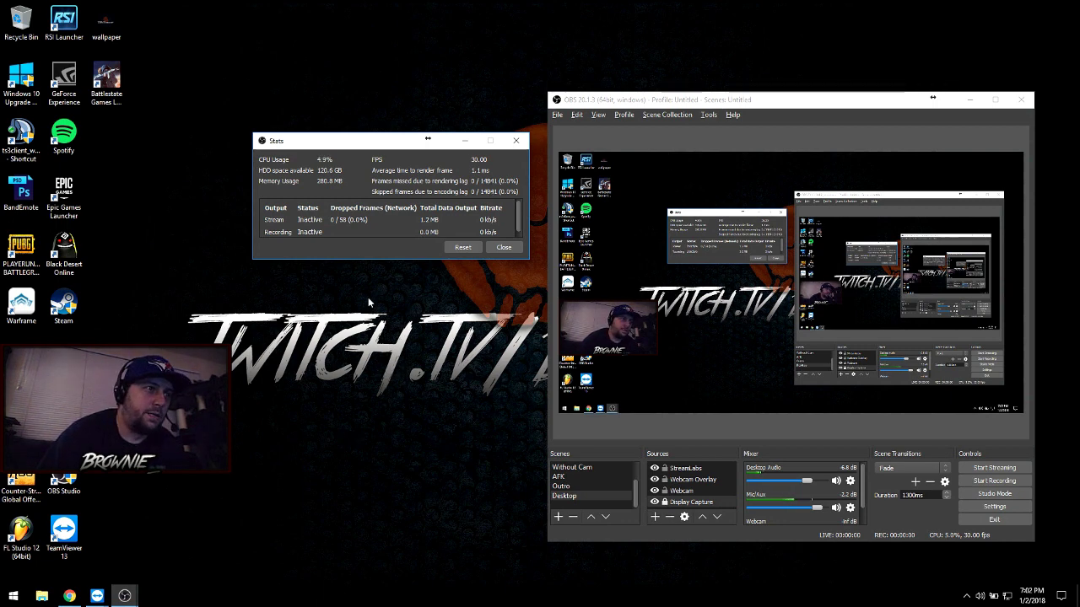
{"action": "left_click_drag", "start_coordinate": [346, 149], "coordinate": [333, 146]}
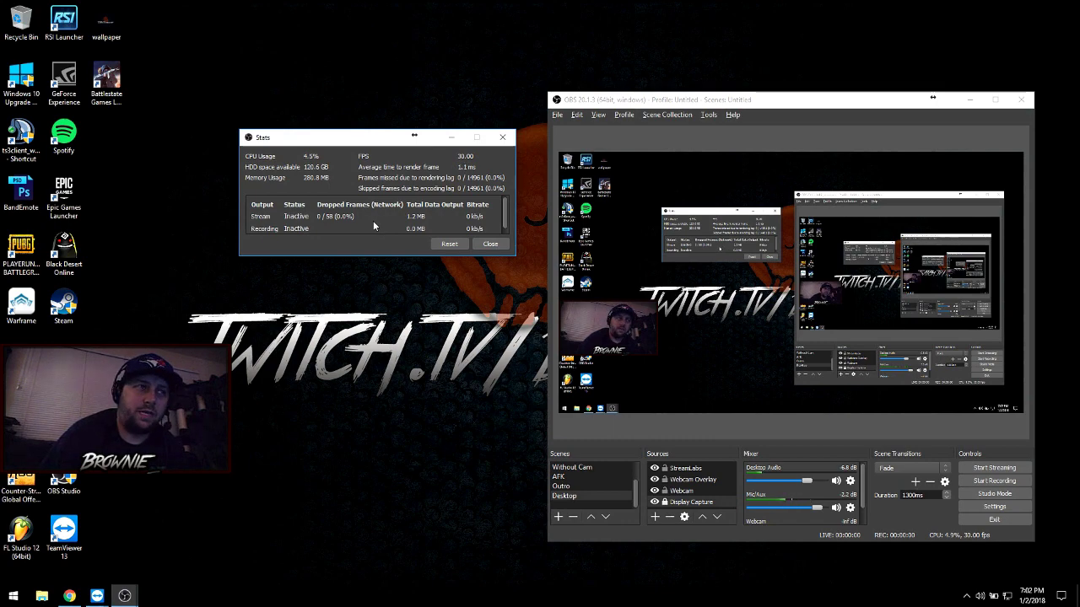
{"action": "left_click_drag", "start_coordinate": [356, 141], "coordinate": [371, 103]}
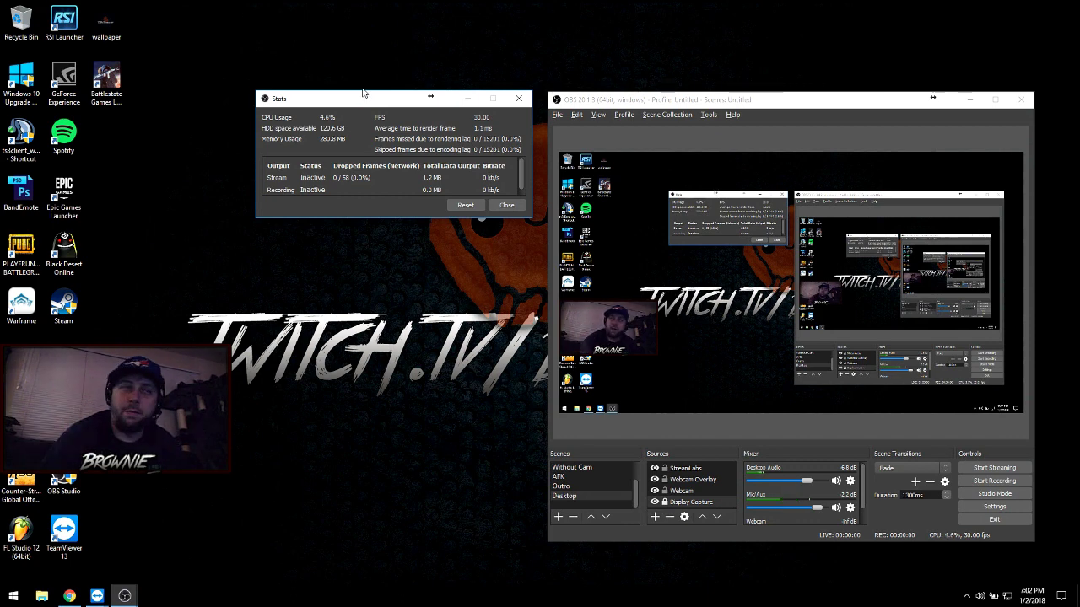
{"action": "left_click_drag", "start_coordinate": [356, 99], "coordinate": [353, 113]}
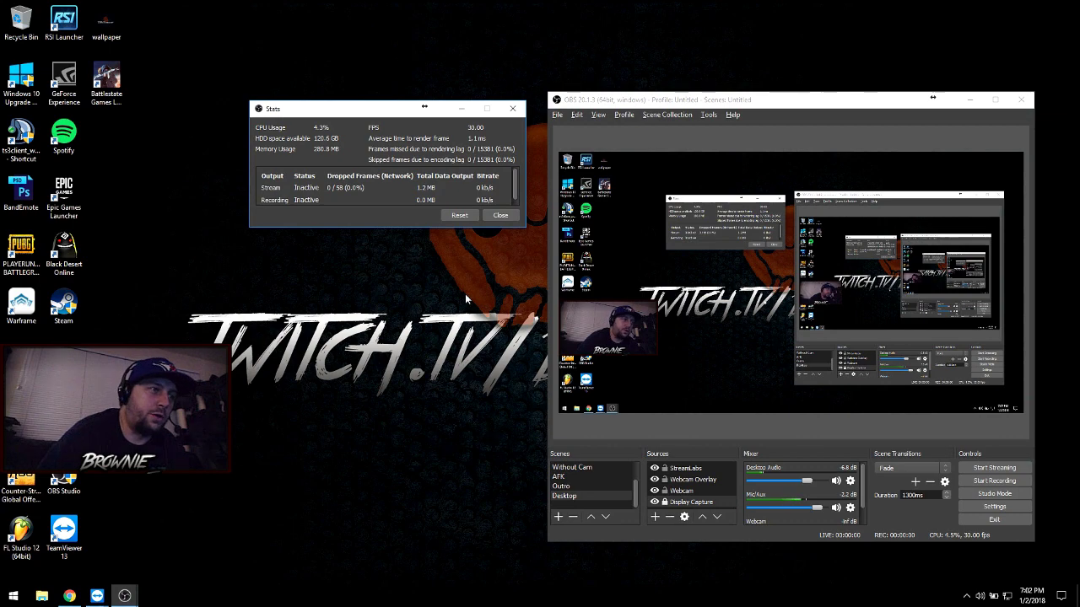
{"action": "left_click_drag", "start_coordinate": [362, 108], "coordinate": [327, 72]}
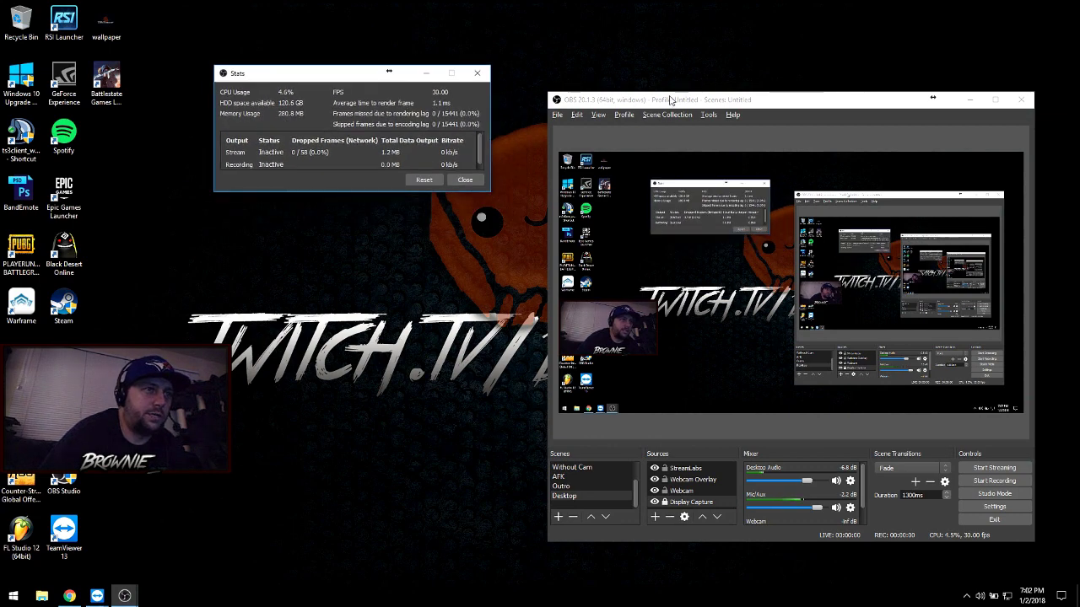
{"action": "left_click_drag", "start_coordinate": [670, 100], "coordinate": [619, 68]}
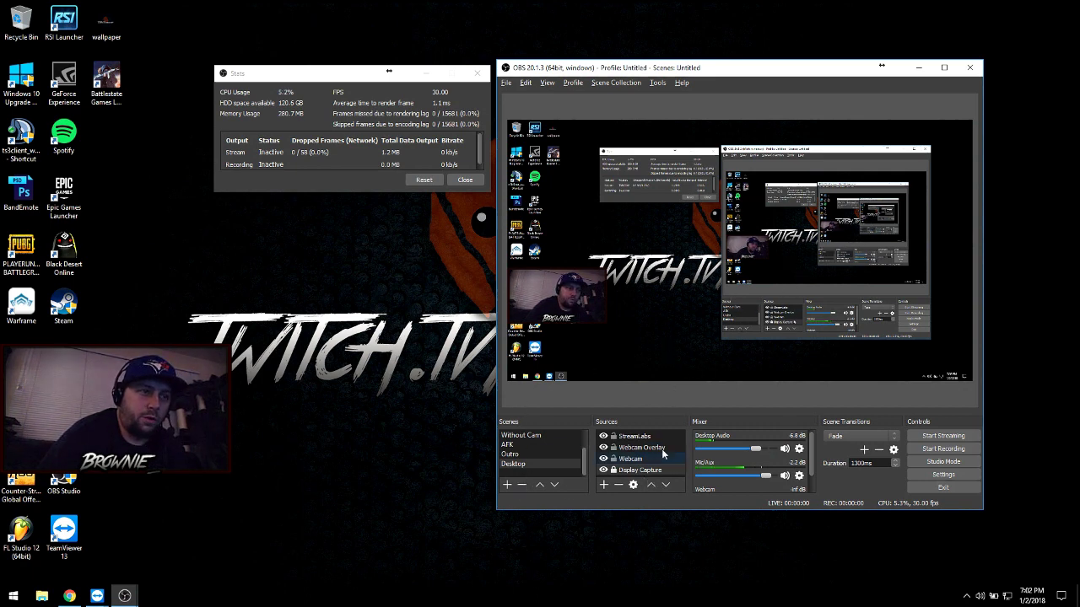
Step: Minimize the local OBS and Stats windows and bring up the TeamViewer session of the streaming PC
{"action": "left_click", "coordinate": [920, 71]}
{"action": "left_click", "coordinate": [427, 73]}
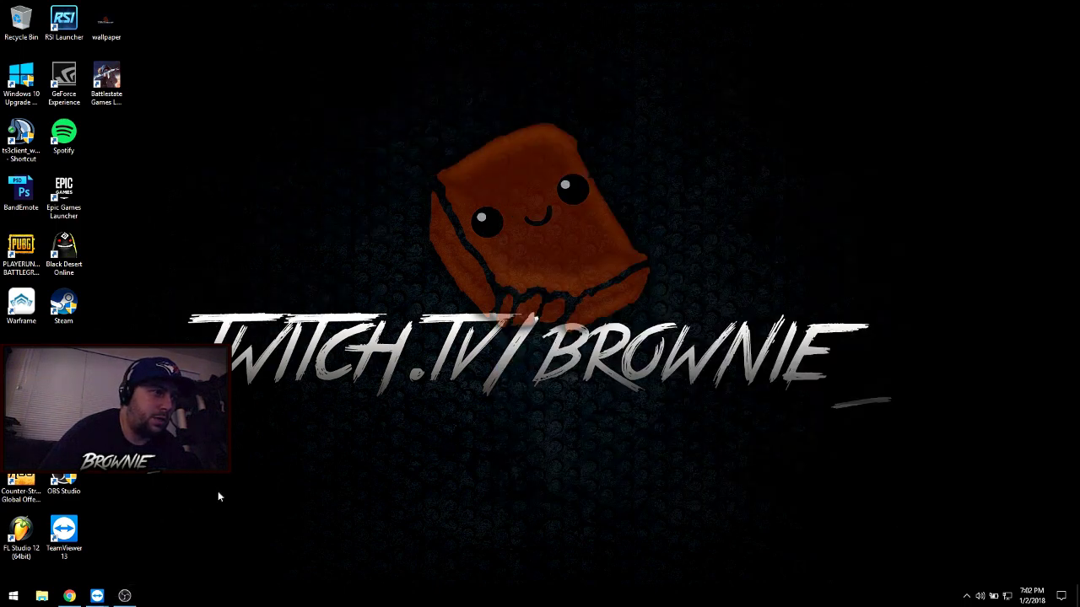
{"action": "mouse_move", "coordinate": [101, 599]}
{"action": "left_click", "coordinate": [140, 549]}
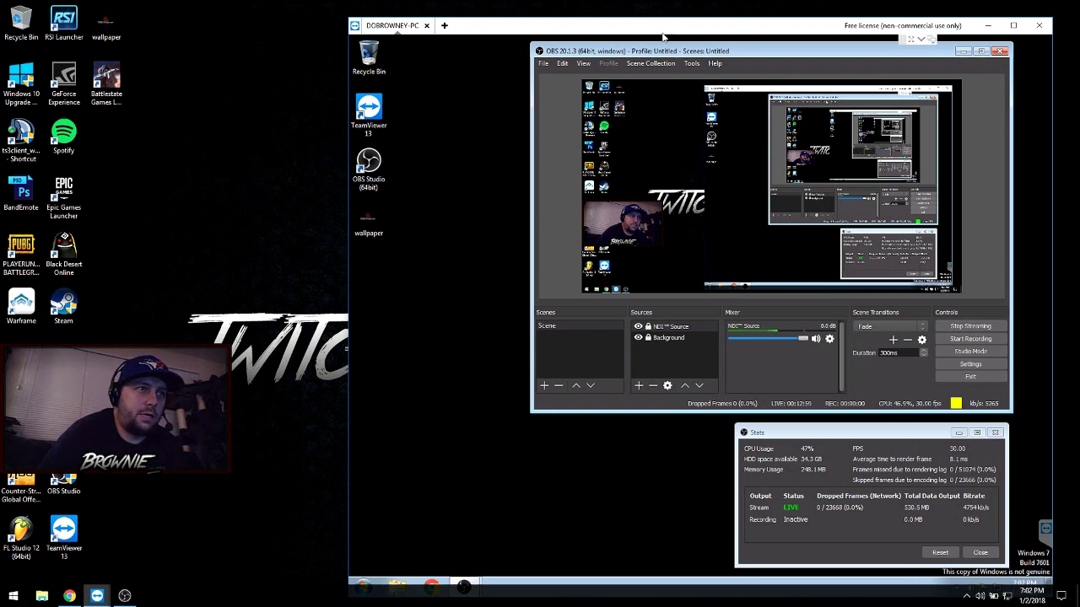
{"action": "left_click_drag", "start_coordinate": [662, 33], "coordinate": [636, 28]}
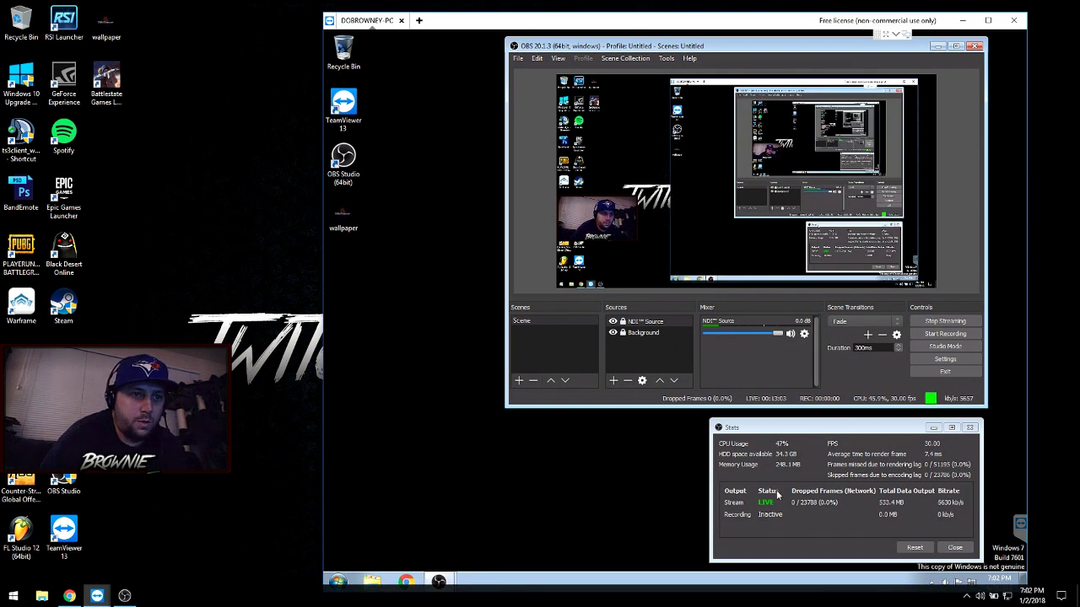
Step: Reposition the streaming PC's Stats window and show the Stats command that opens it, leaving the window open
{"action": "left_click_drag", "start_coordinate": [759, 426], "coordinate": [714, 424]}
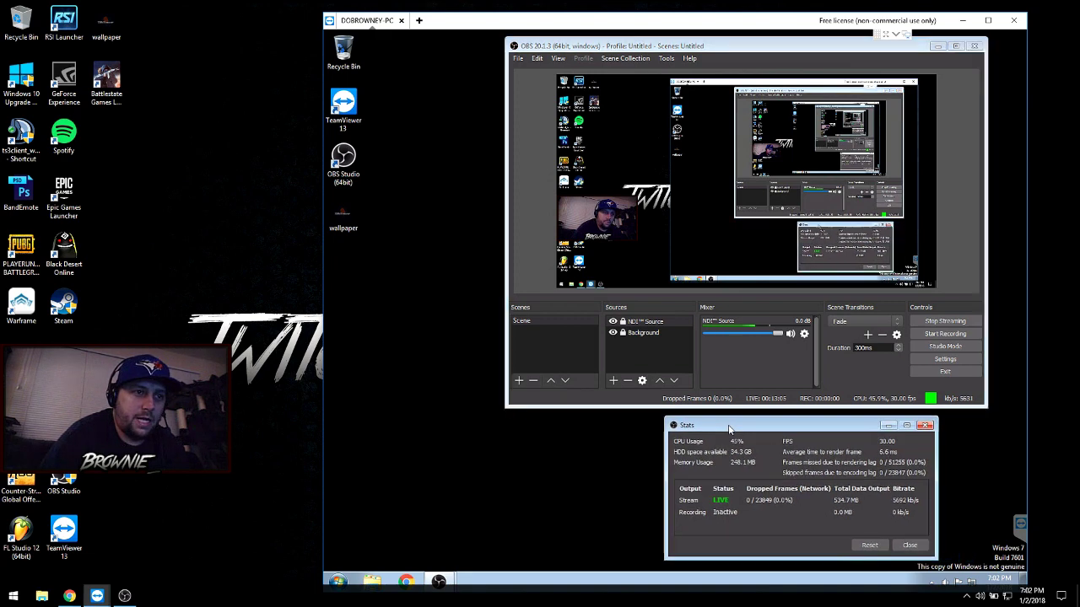
{"action": "left_click", "coordinate": [558, 58]}
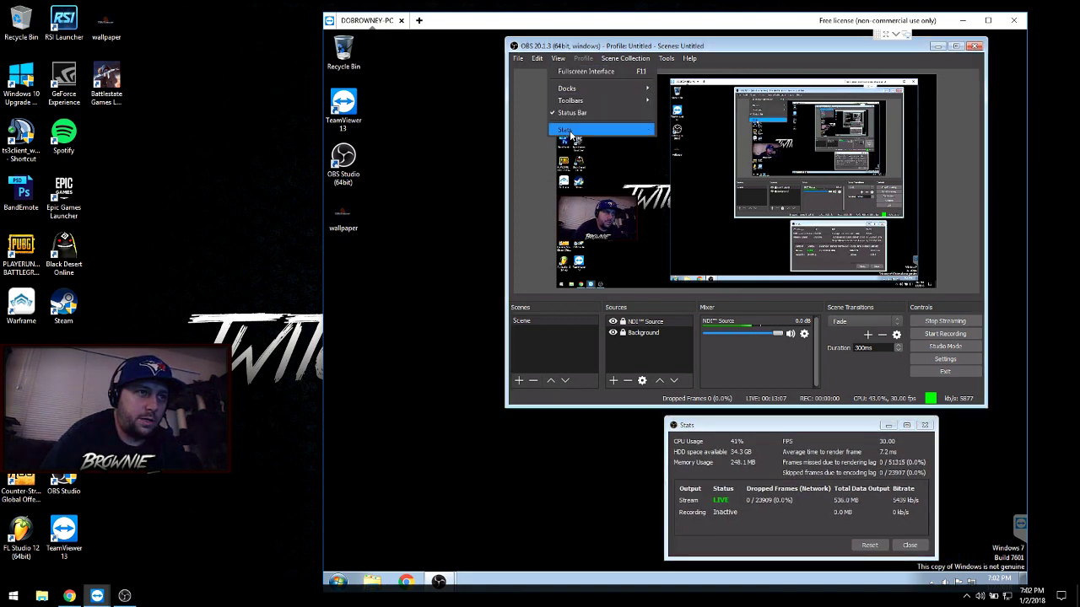
{"action": "left_click", "coordinate": [755, 426]}
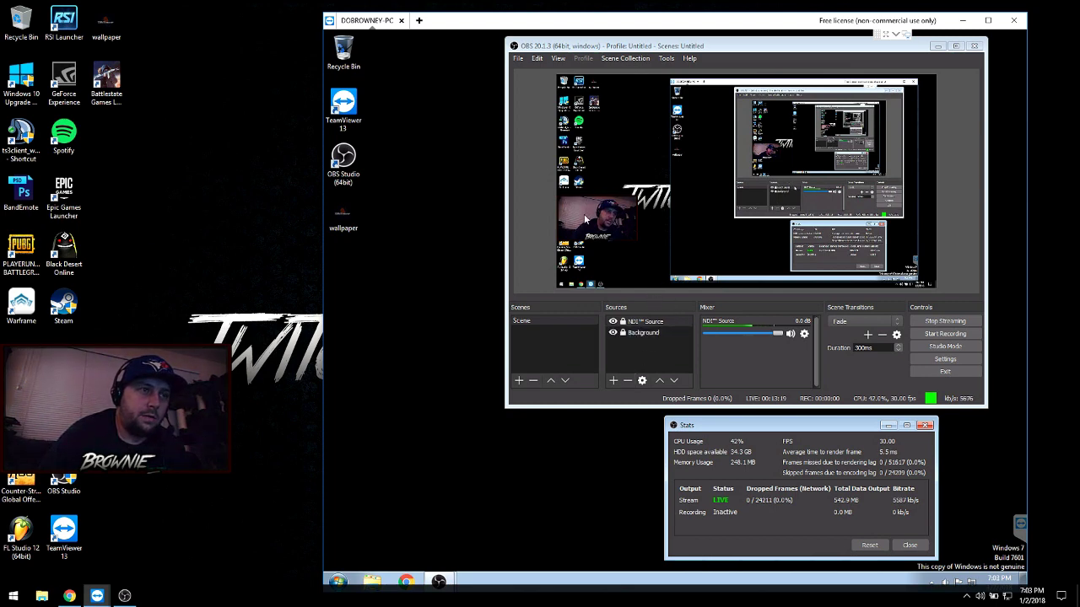
Step: Show the creation dialog for a new NDI Source on the streaming PC, and open the existing NDI source's properties
{"action": "left_click", "coordinate": [615, 381]}
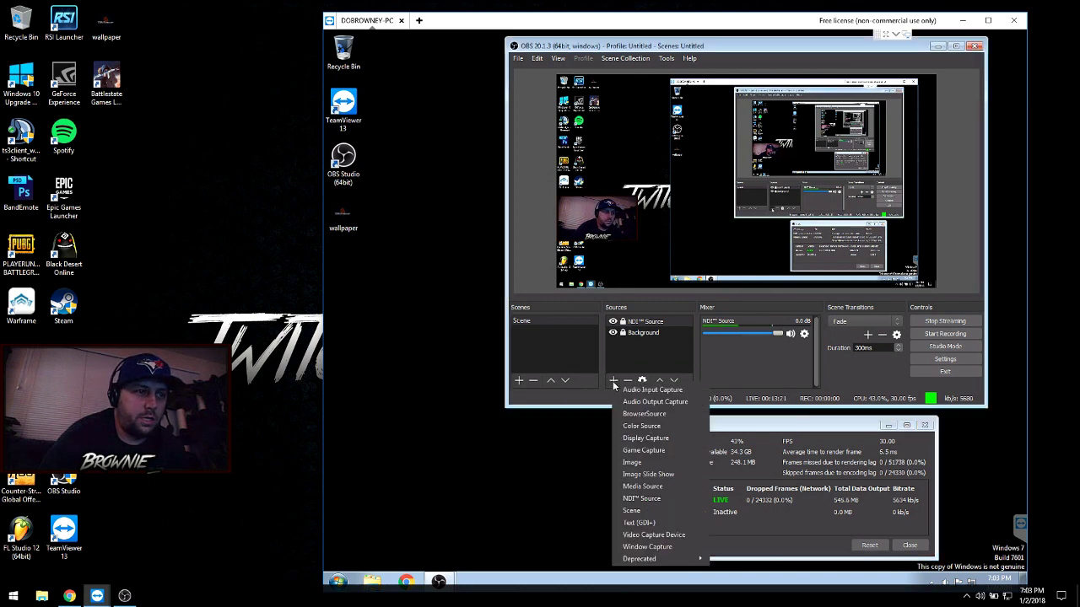
{"action": "left_click", "coordinate": [652, 498]}
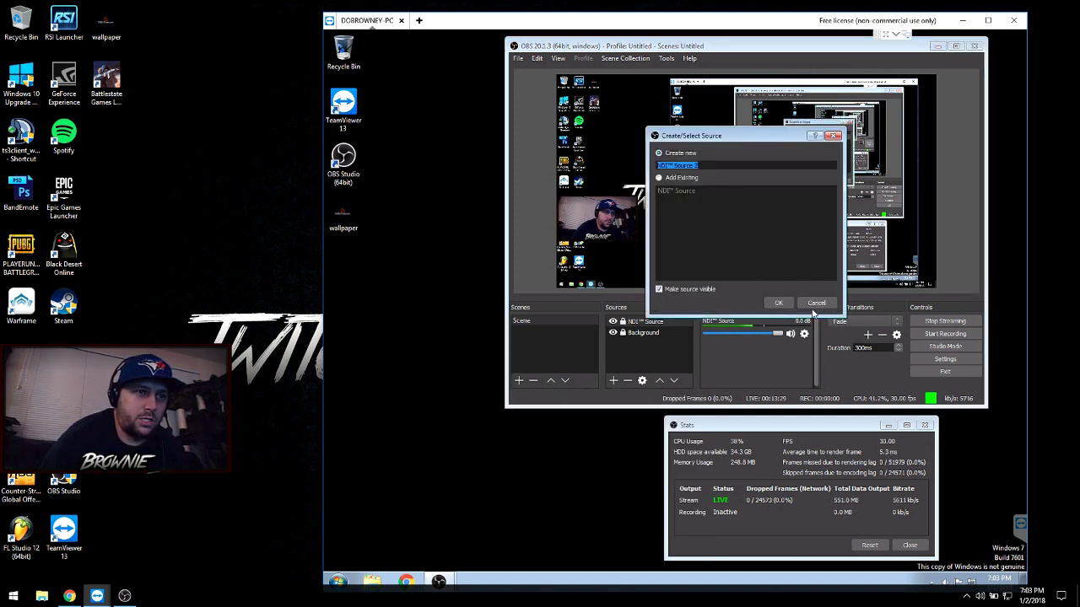
{"action": "left_click", "coordinate": [778, 303]}
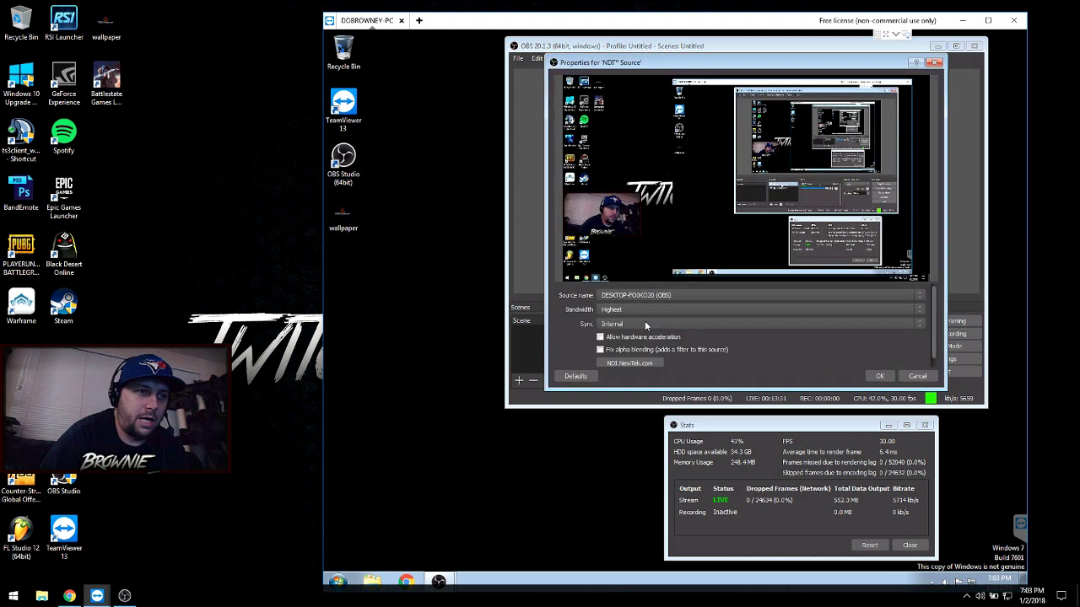
Step: Examine the Source name, Bandwidth and Sync options in the NDI source's properties, and close them without changes
{"action": "left_click", "coordinate": [924, 298]}
{"action": "left_click", "coordinate": [924, 299]}
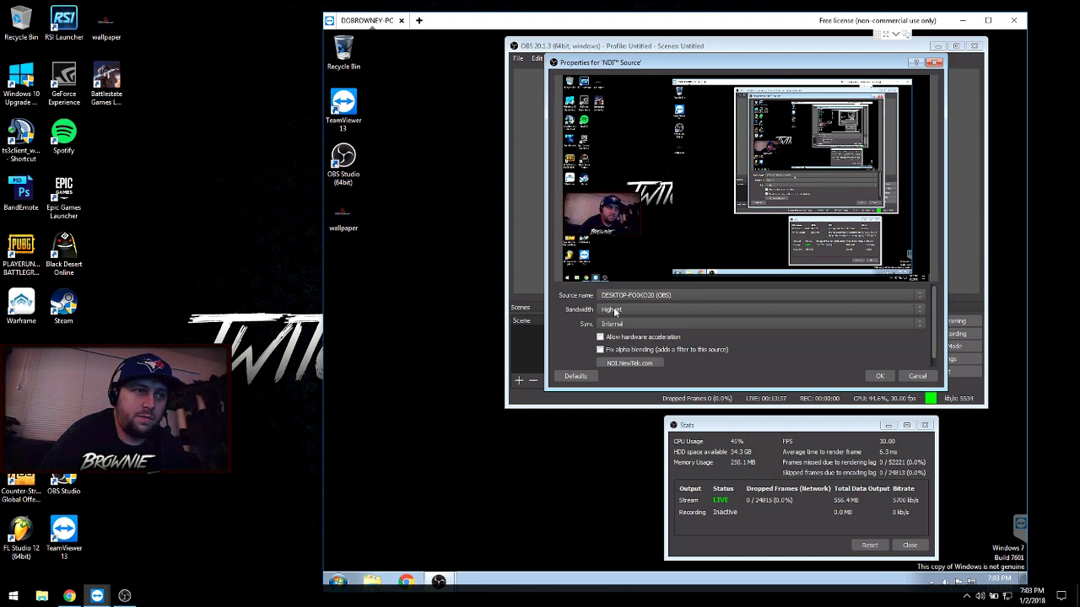
{"action": "left_click", "coordinate": [923, 314]}
{"action": "left_click", "coordinate": [922, 316]}
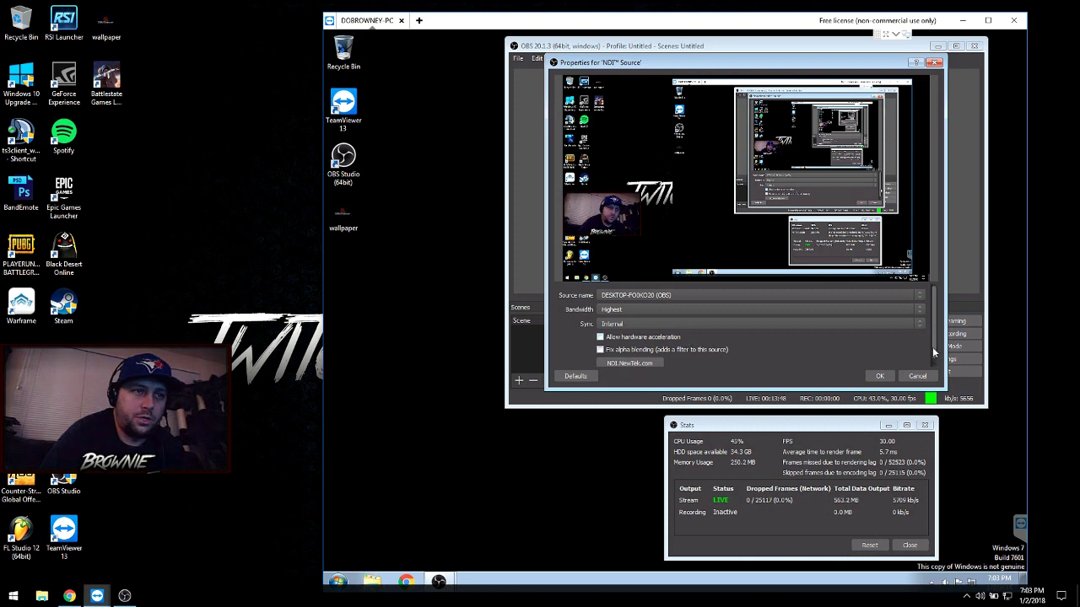
{"action": "scroll", "coordinate": [931, 341], "scroll_direction": "down", "scroll_amount": 1}
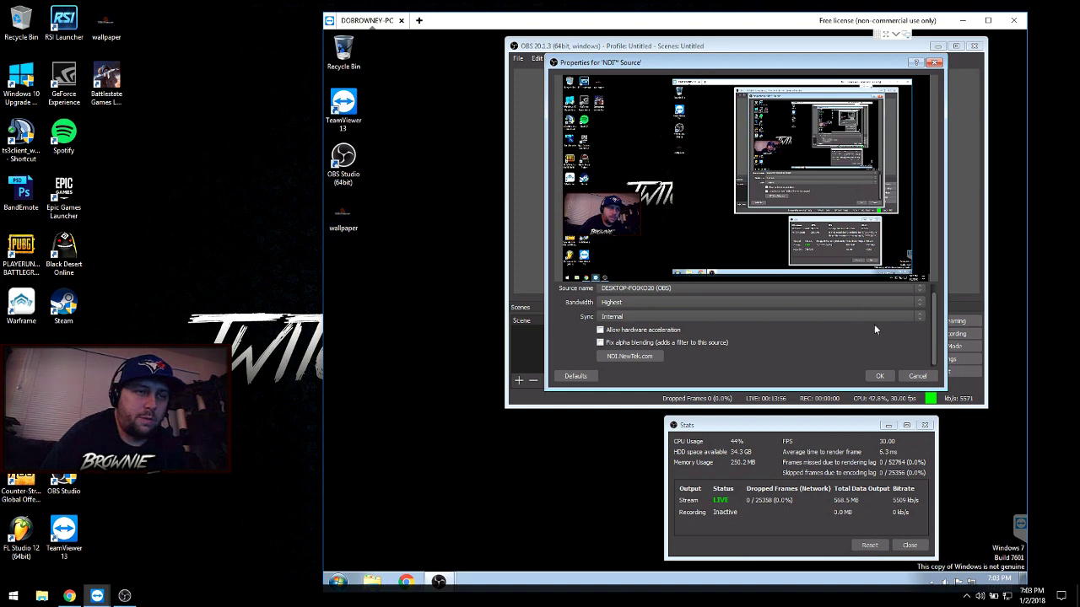
{"action": "scroll", "coordinate": [943, 350], "scroll_direction": "up", "scroll_amount": 1}
{"action": "left_click", "coordinate": [917, 376]}
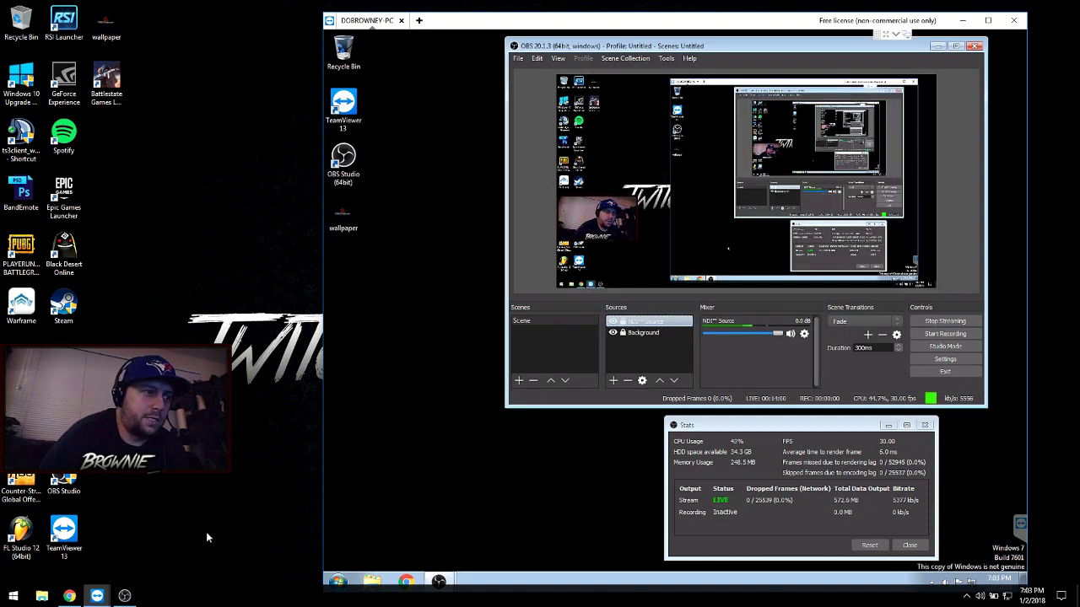
Step: Shift the TeamViewer session window aside and bring the local OBS main window in front of it
{"action": "left_click", "coordinate": [125, 596]}
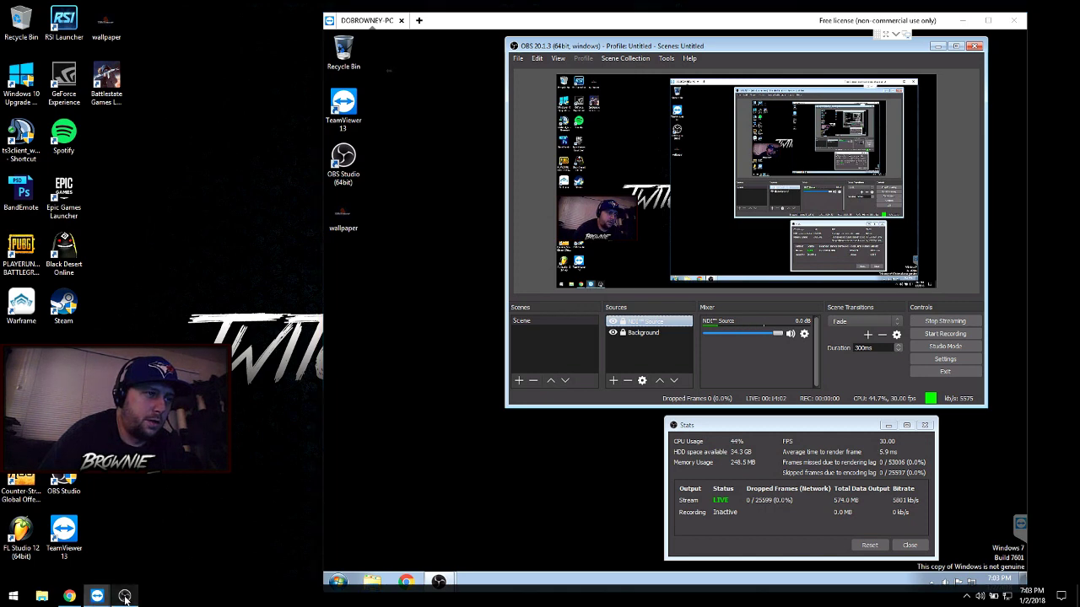
{"action": "left_click", "coordinate": [512, 239]}
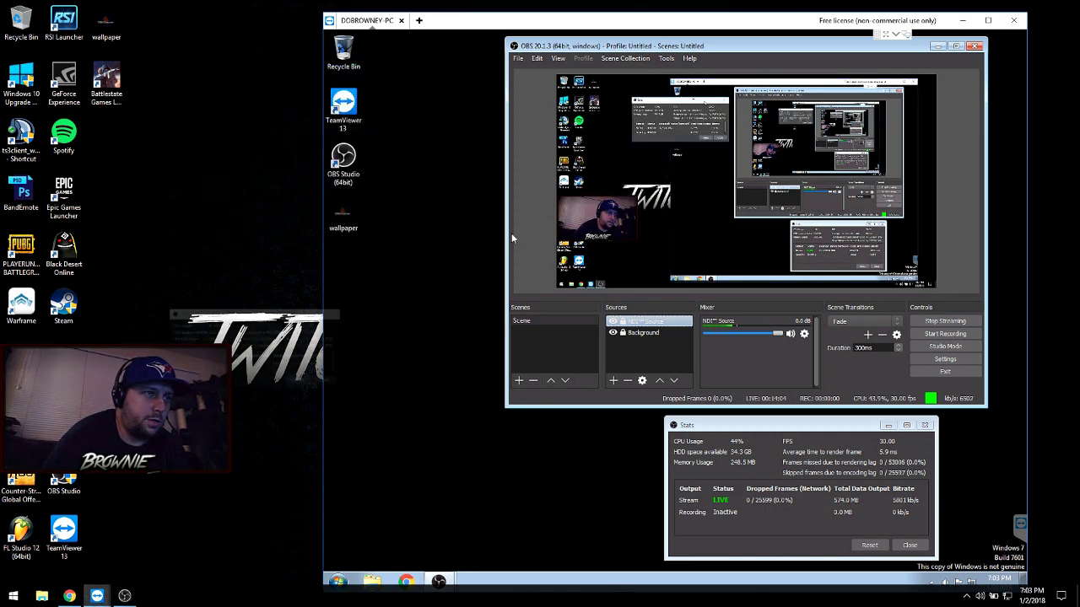
{"action": "left_click_drag", "start_coordinate": [726, 24], "coordinate": [777, 26]}
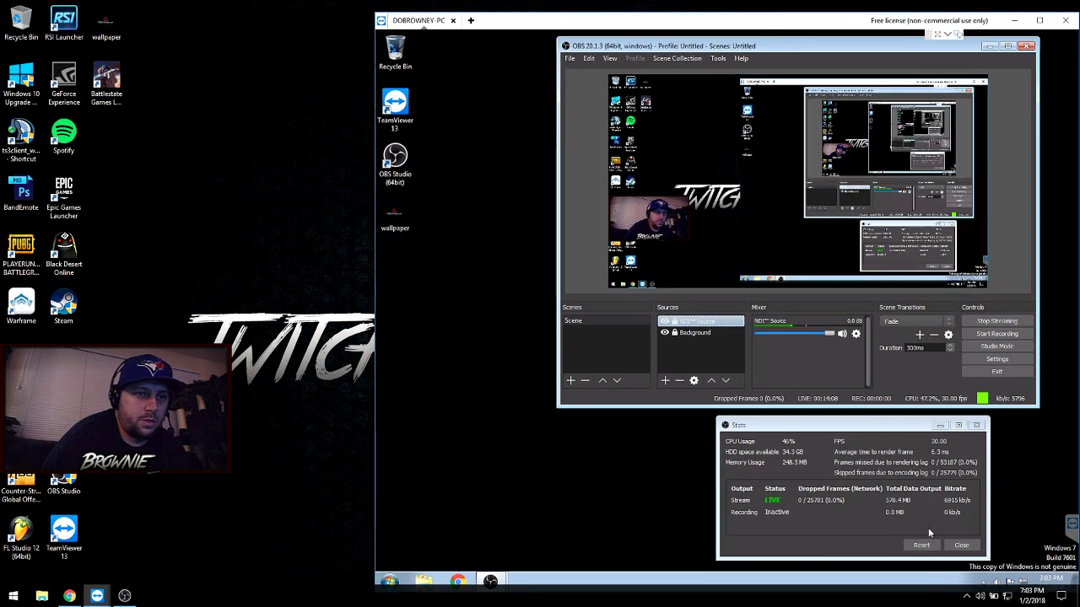
{"action": "left_click", "coordinate": [966, 597]}
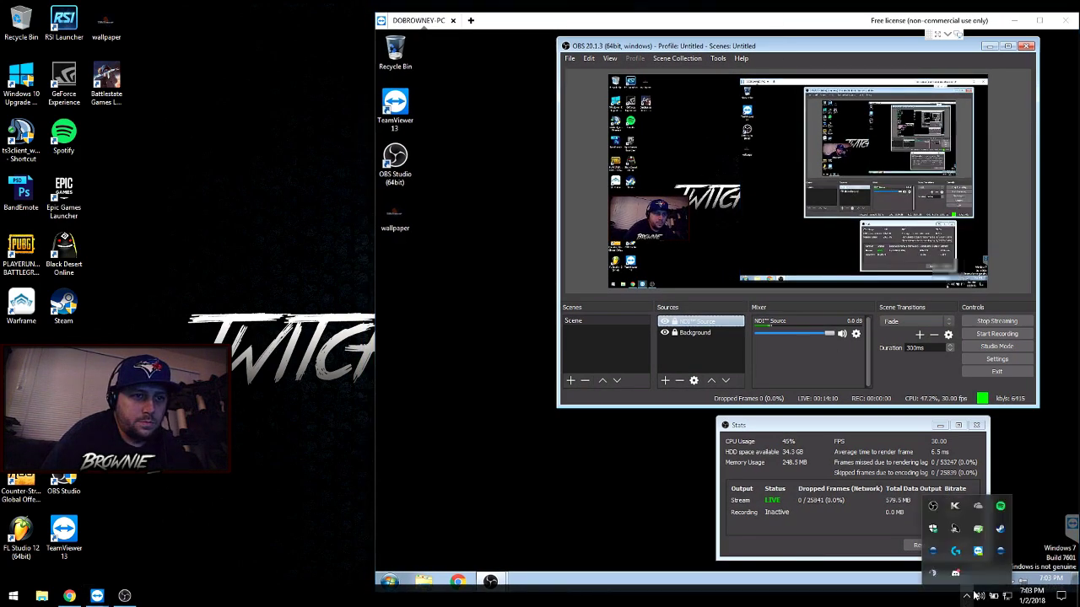
{"action": "left_click", "coordinate": [932, 512]}
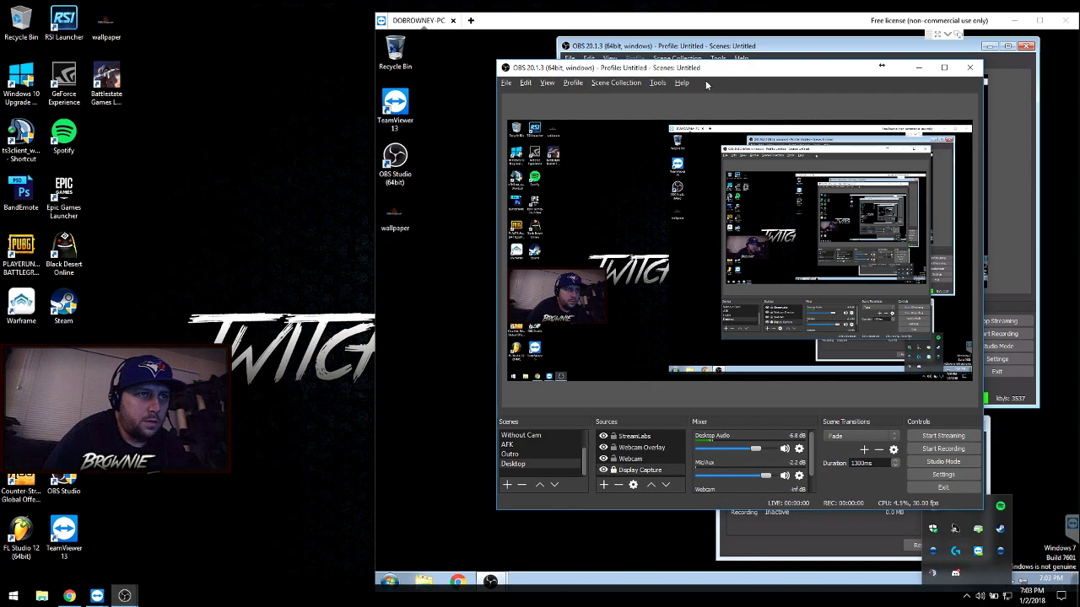
{"action": "left_click", "coordinate": [507, 82]}
{"action": "left_click", "coordinate": [669, 75]}
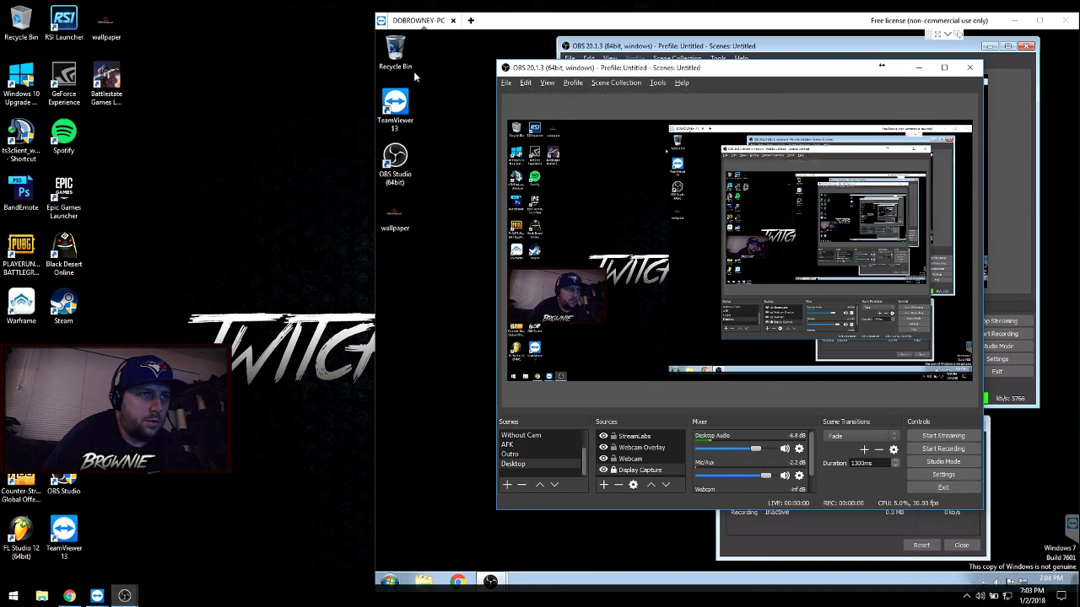
Step: Place the local OBS window beside the streaming PC's OBS window and disable its preview
{"action": "left_click_drag", "start_coordinate": [699, 70], "coordinate": [259, 36]}
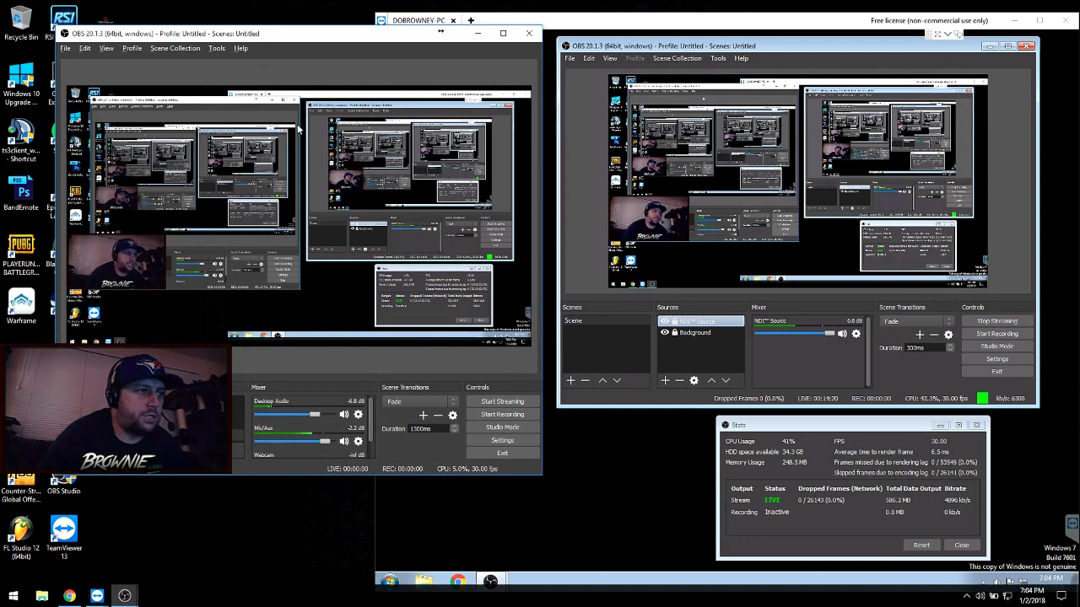
{"action": "right_click", "coordinate": [267, 166]}
{"action": "left_click", "coordinate": [319, 180]}
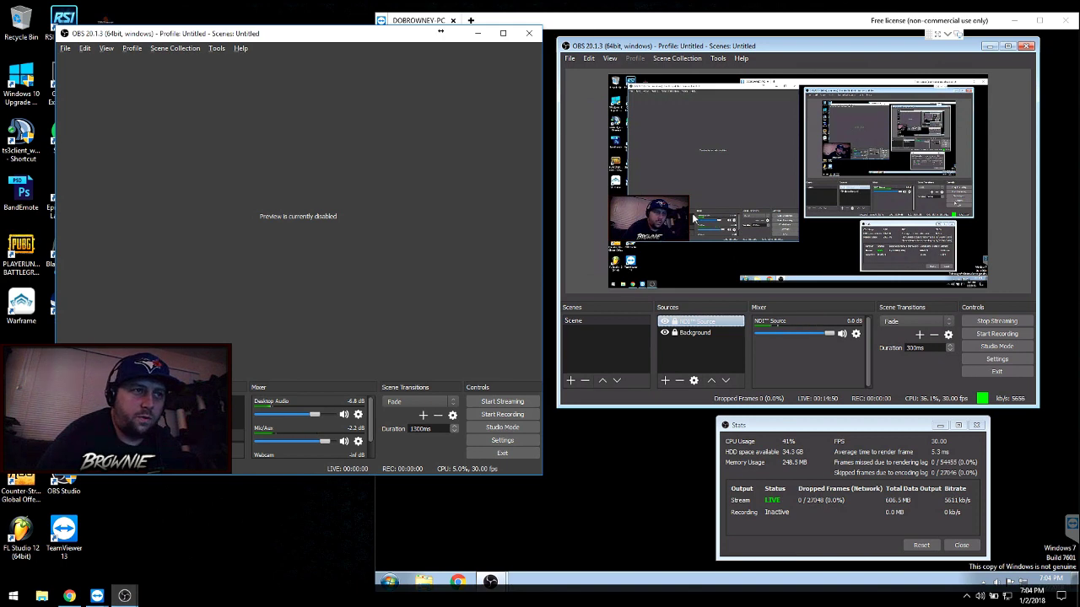
Step: Minimize the local OBS window and disable the preview in the streaming PC's OBS
{"action": "left_click", "coordinate": [476, 36]}
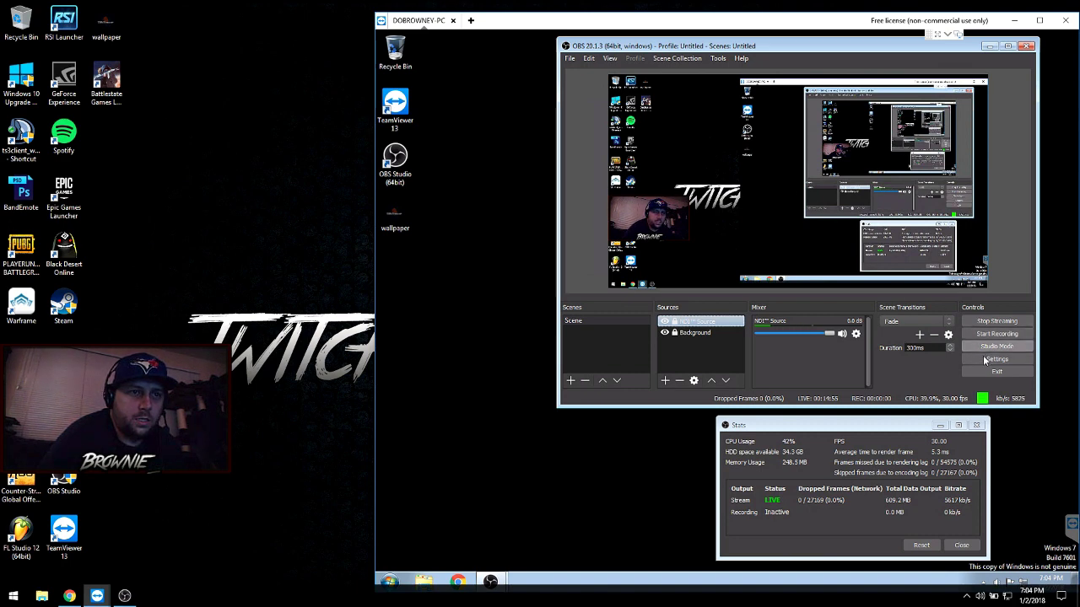
{"action": "right_click", "coordinate": [791, 231]}
{"action": "left_click", "coordinate": [805, 237]}
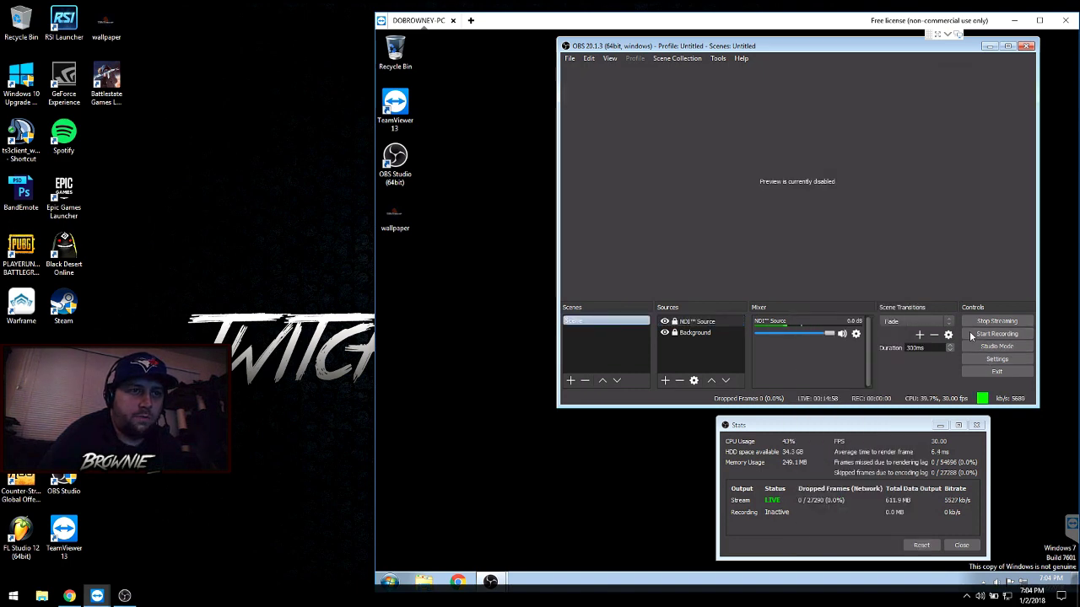
Step: Open the streaming PC's OBS settings, shift the dialog aside, and show the Stream service settings
{"action": "left_click", "coordinate": [988, 361]}
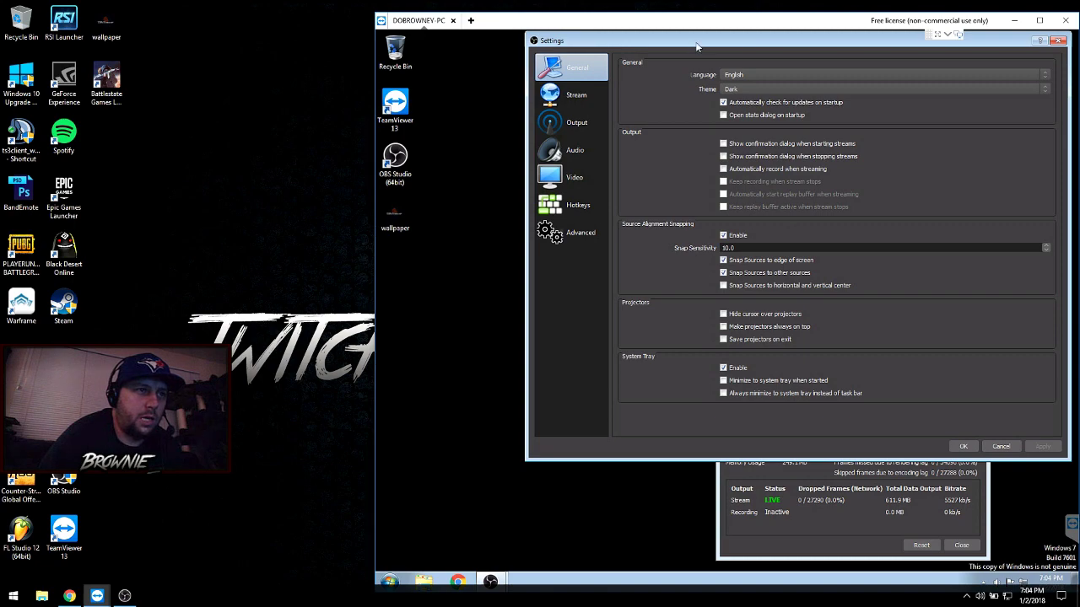
{"action": "left_click_drag", "start_coordinate": [743, 48], "coordinate": [603, 57]}
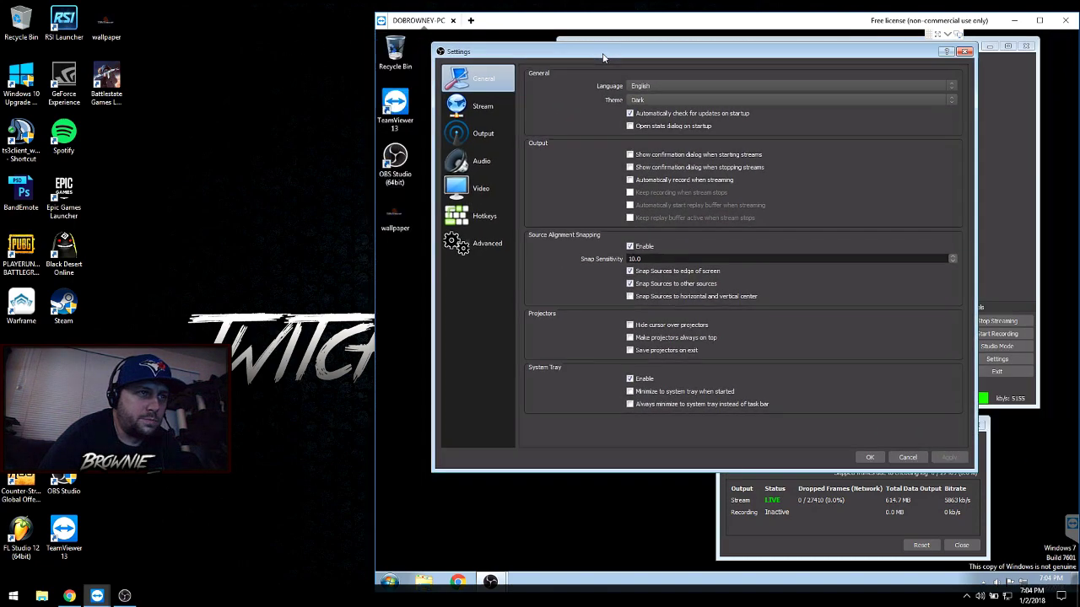
{"action": "left_click", "coordinate": [479, 105]}
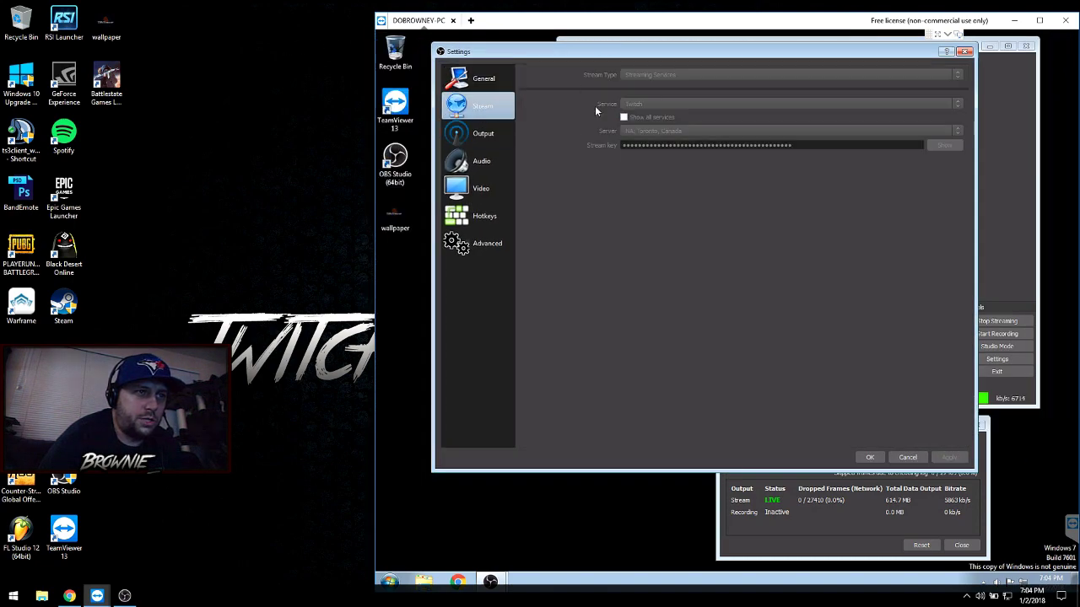
Step: Examine the Output settings for streaming and audio, including the keyframe interval and the CPU Usage Preset choices, without changing them
{"action": "left_click", "coordinate": [476, 135]}
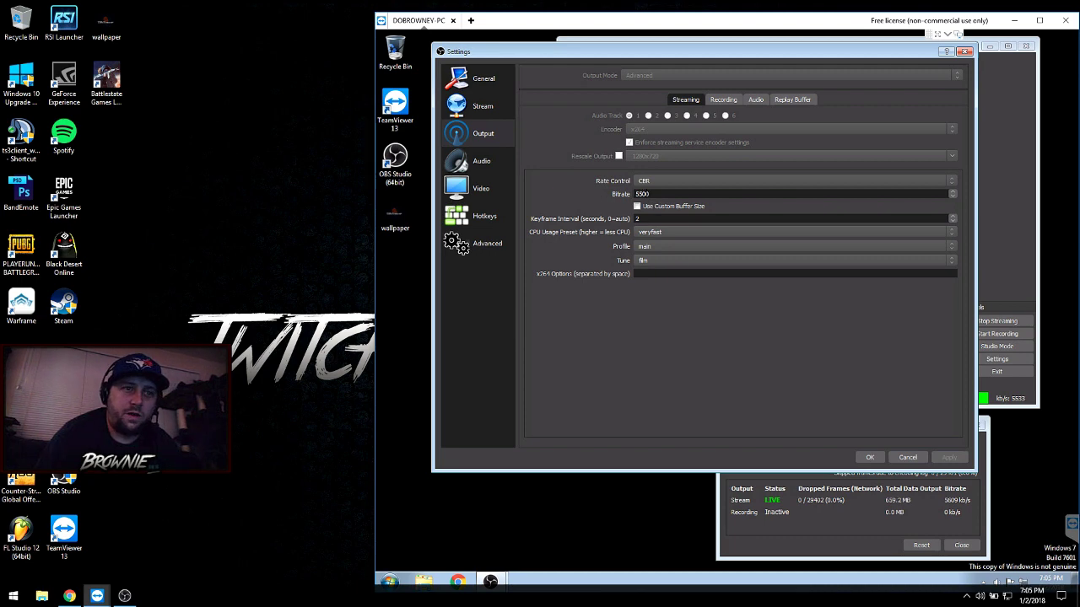
{"action": "left_click", "coordinate": [755, 99]}
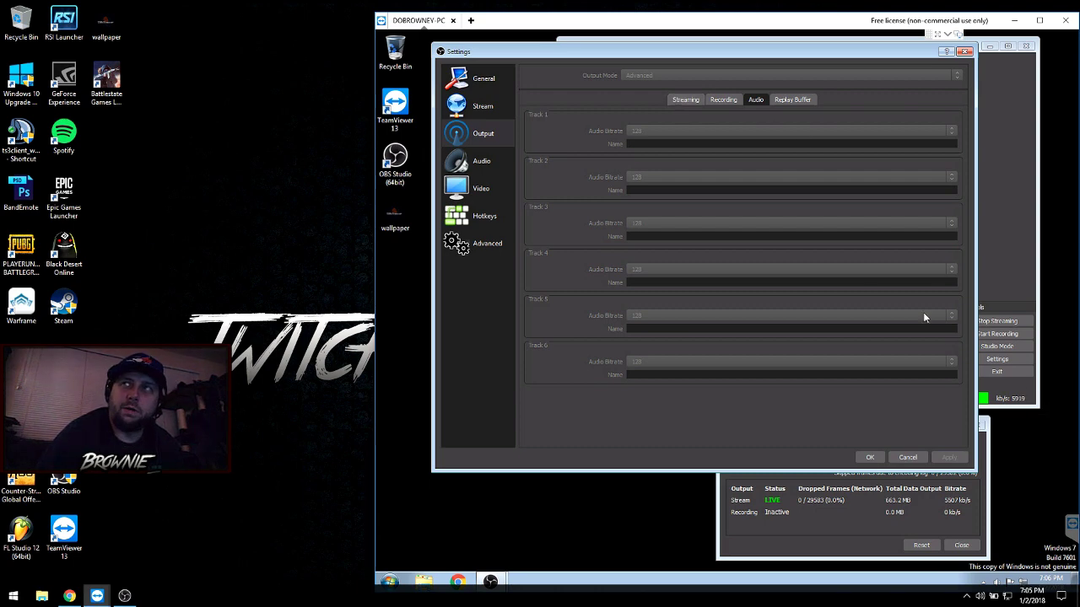
{"action": "left_click", "coordinate": [676, 100]}
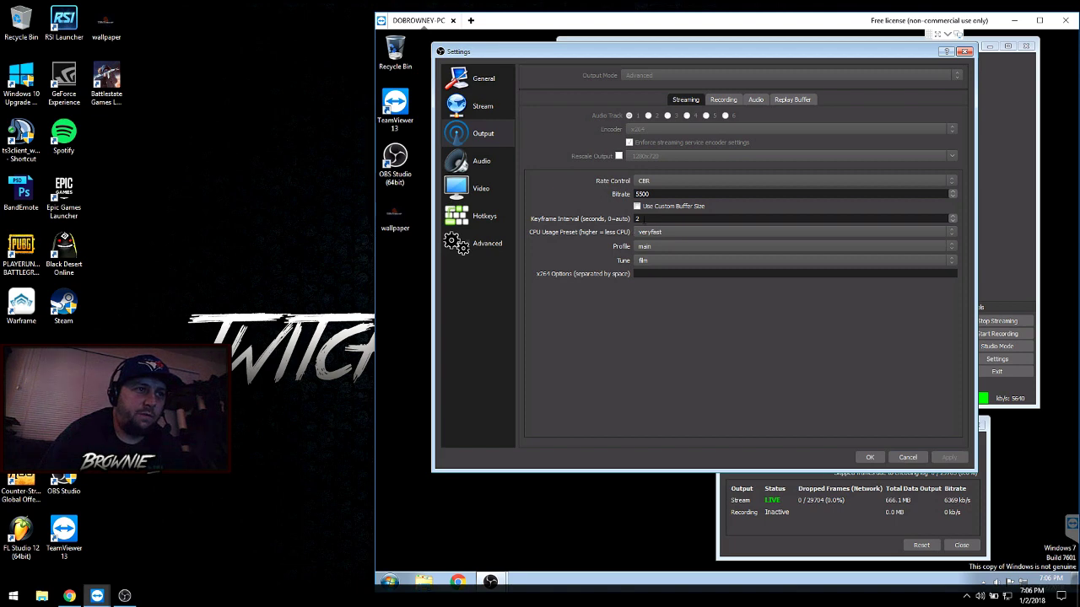
{"action": "double_click", "coordinate": [639, 219]}
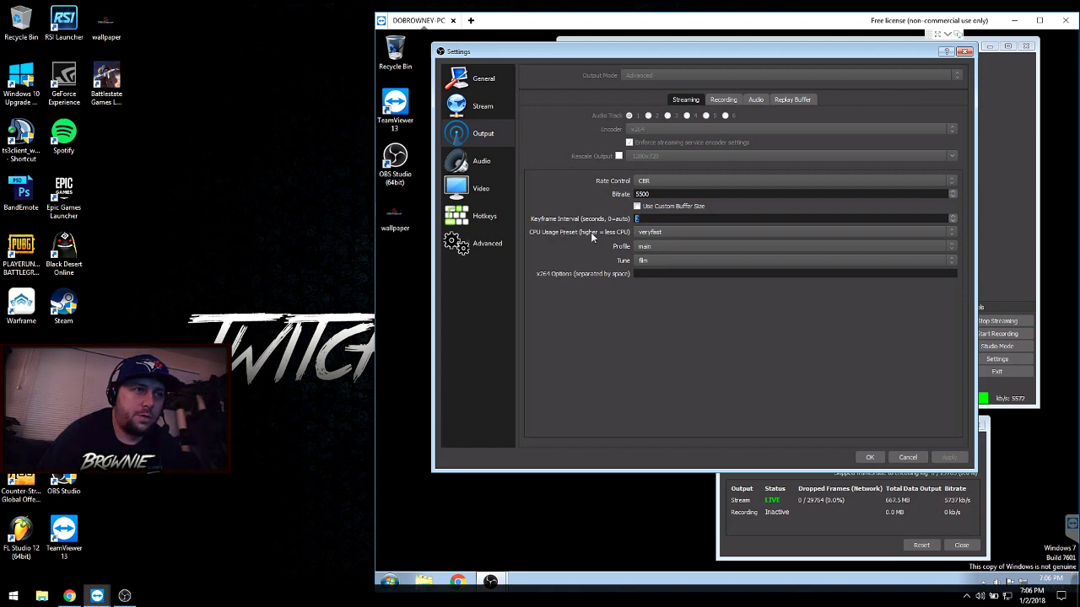
{"action": "left_click", "coordinate": [677, 232]}
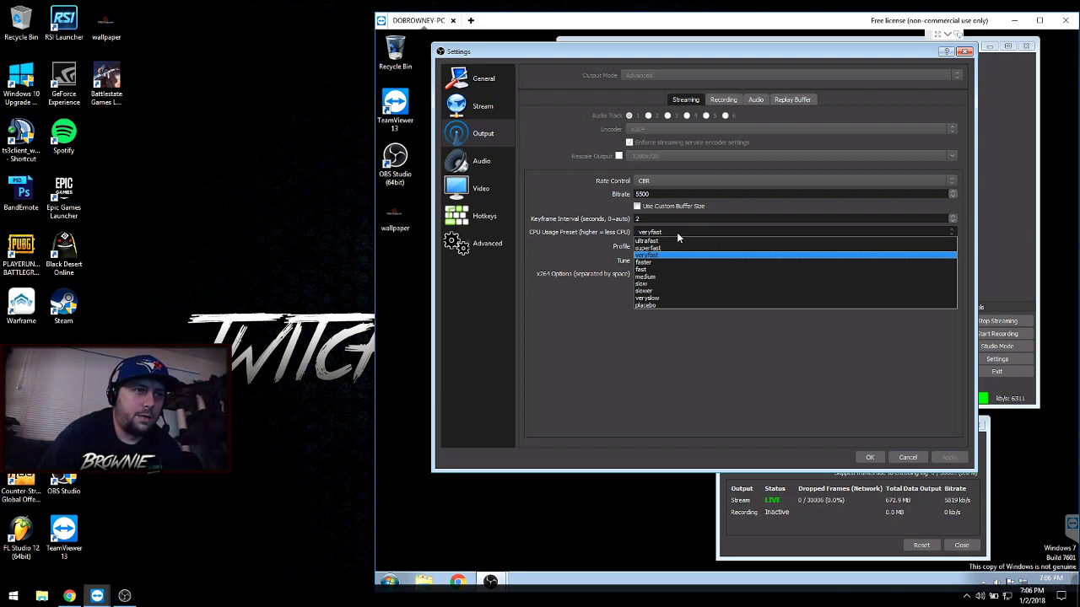
{"action": "left_click", "coordinate": [676, 232]}
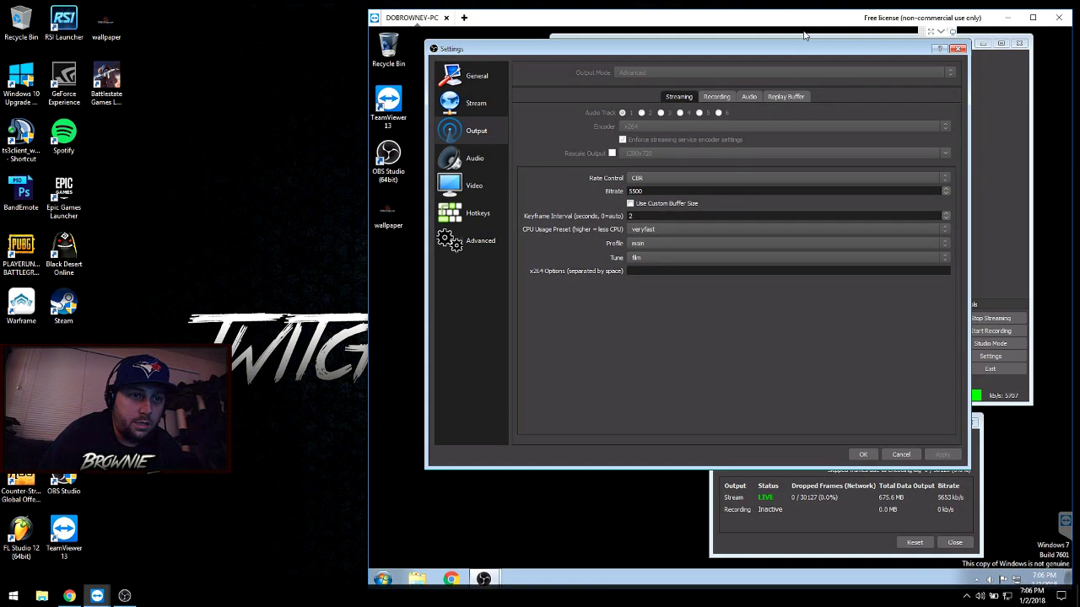
Step: Start Task Manager on the streaming PC to examine the CPU load of its processes
{"action": "right_click", "coordinate": [943, 579]}
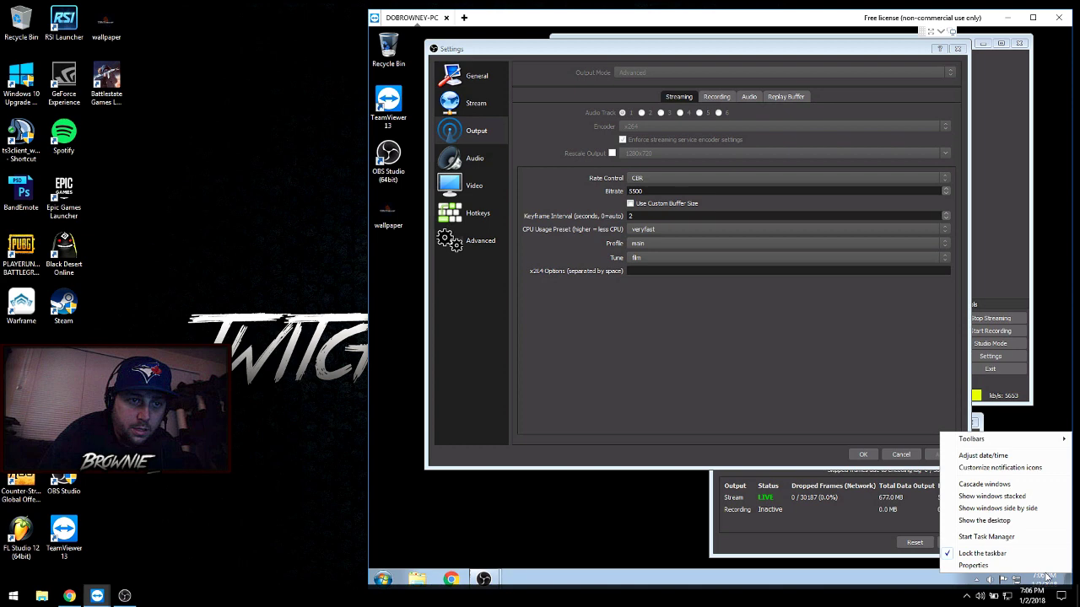
{"action": "left_click", "coordinate": [987, 536]}
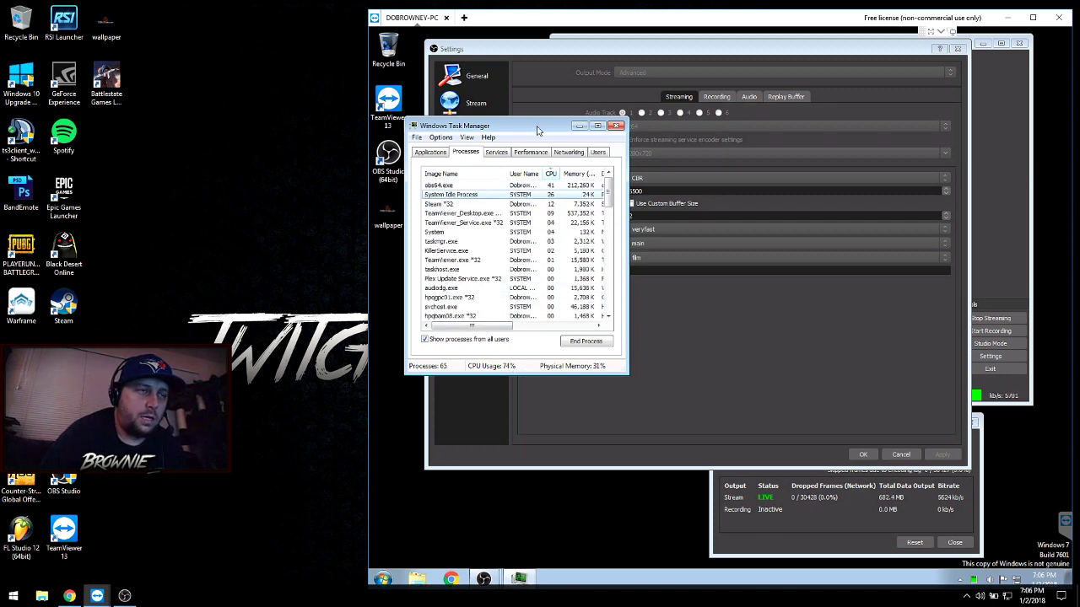
{"action": "left_click_drag", "start_coordinate": [526, 126], "coordinate": [523, 129]}
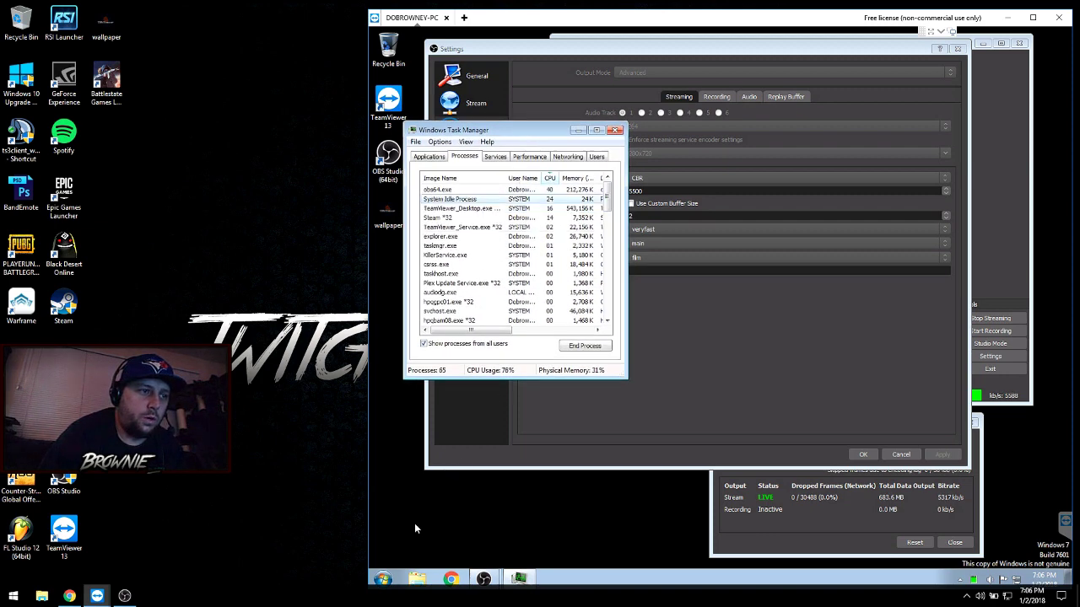
Step: Display the streaming PC's system properties to examine its processor and memory, and minimize Task Manager
{"action": "left_click", "coordinate": [384, 579]}
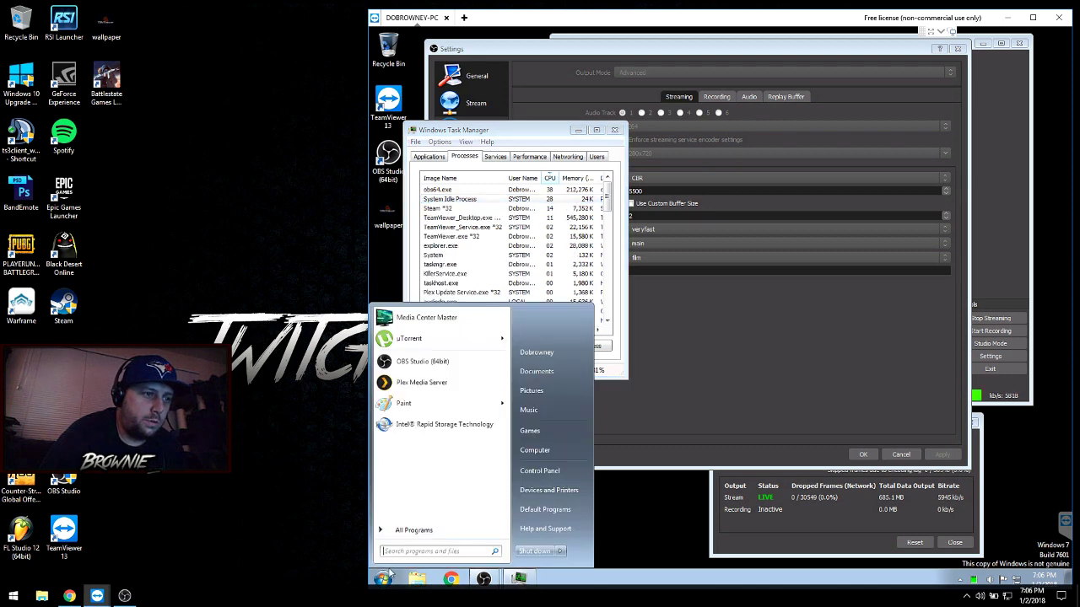
{"action": "right_click", "coordinate": [547, 457]}
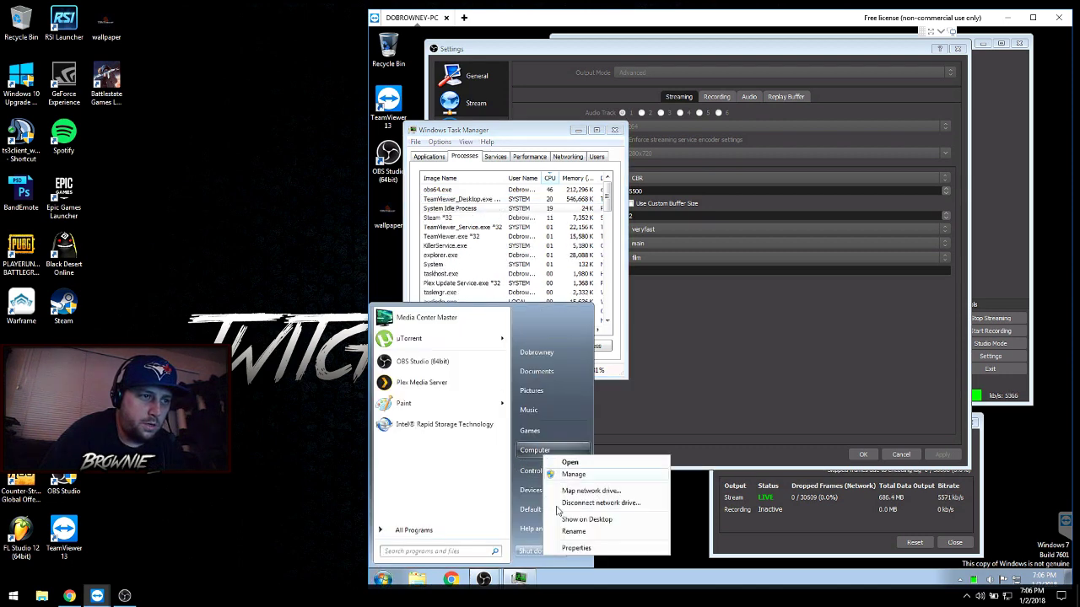
{"action": "left_click", "coordinate": [576, 548]}
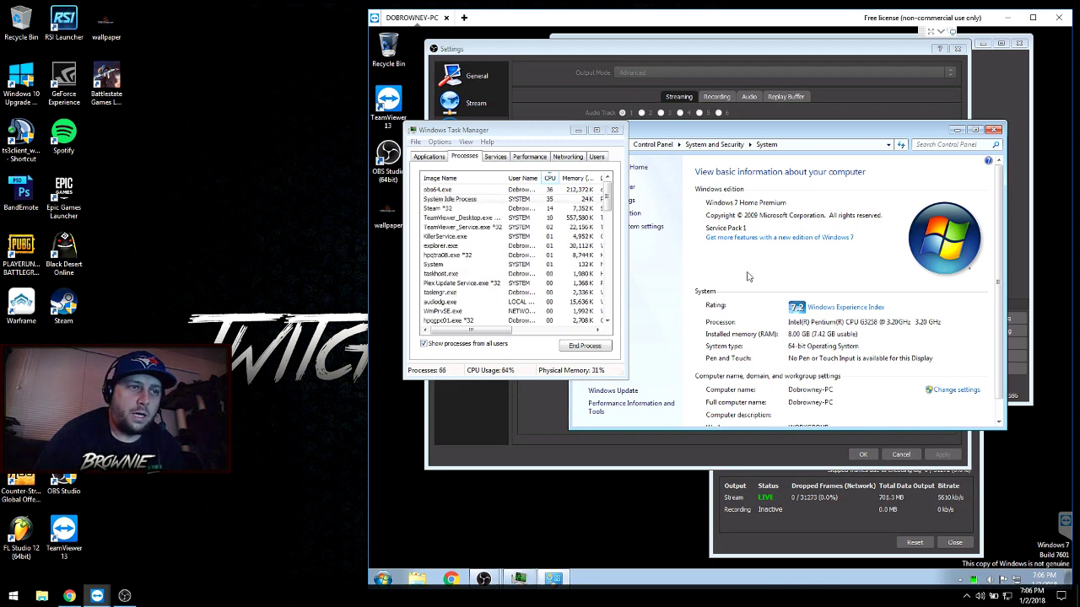
{"action": "left_click_drag", "start_coordinate": [545, 132], "coordinate": [533, 146]}
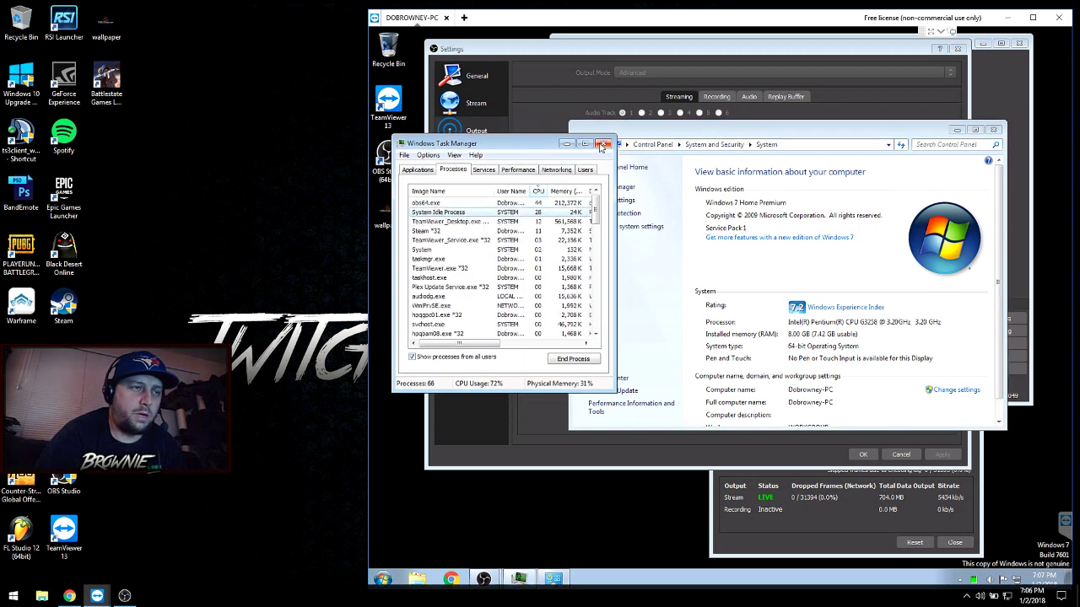
{"action": "left_click", "coordinate": [565, 145]}
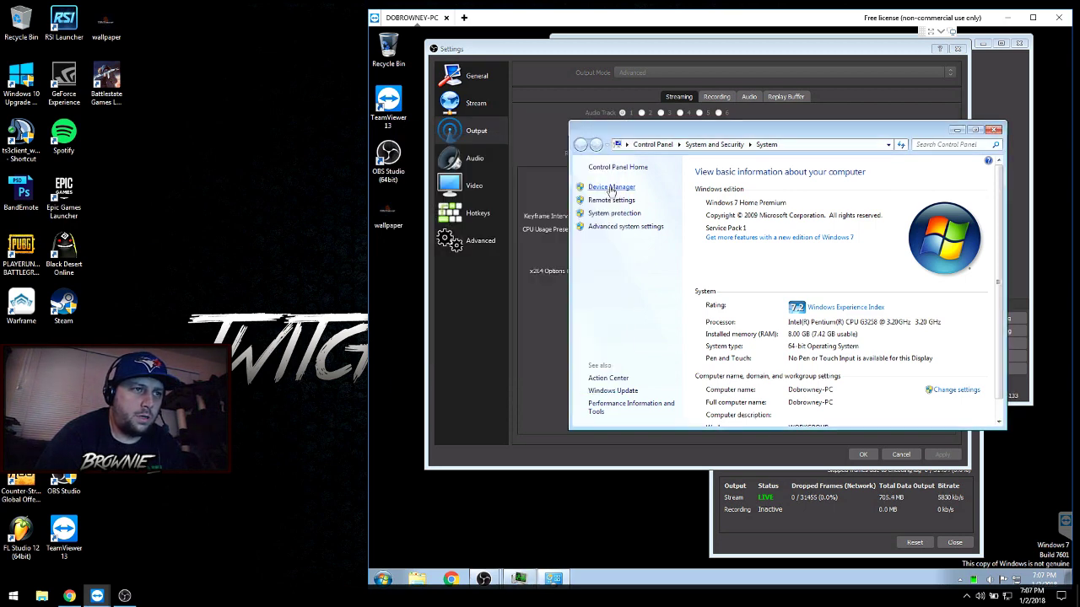
Step: Inspect the display adapters in the streaming PC's Device Manager, and close Device Manager and the System window
{"action": "left_click", "coordinate": [612, 188]}
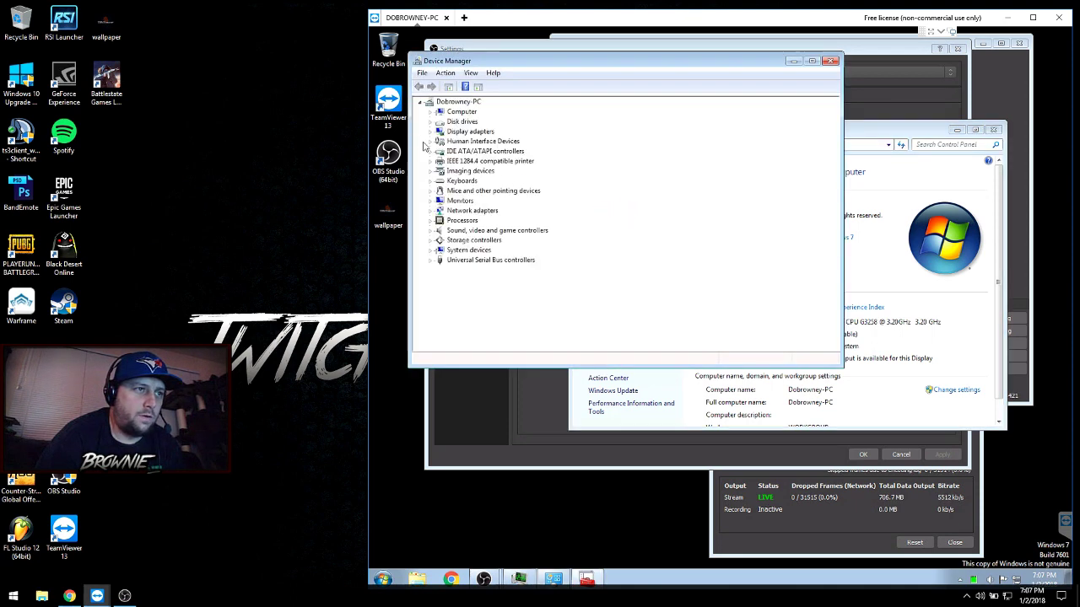
{"action": "left_click", "coordinate": [431, 132]}
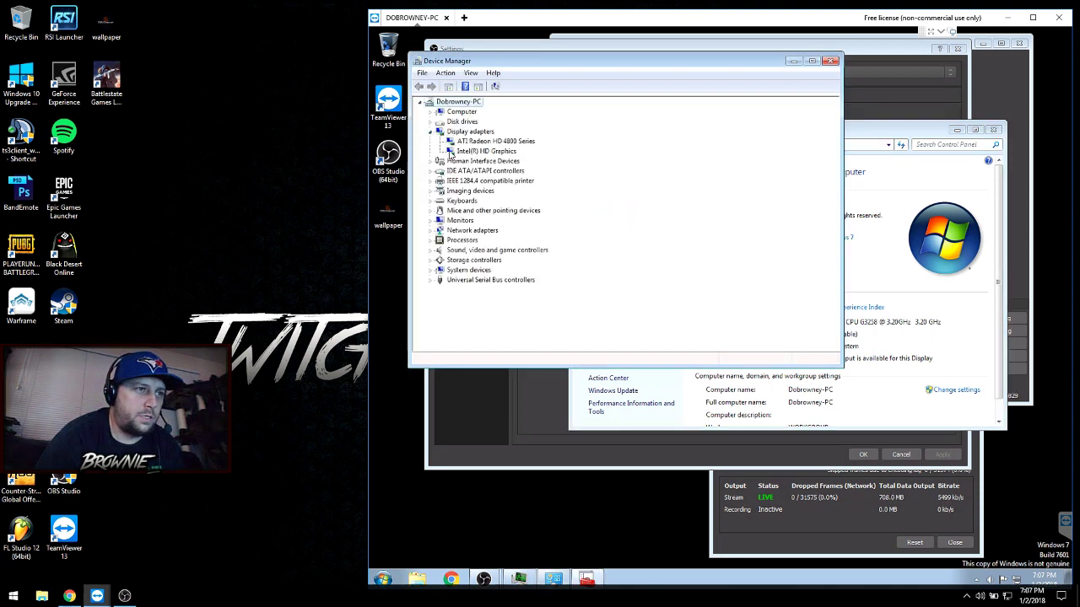
{"action": "left_click", "coordinate": [517, 142]}
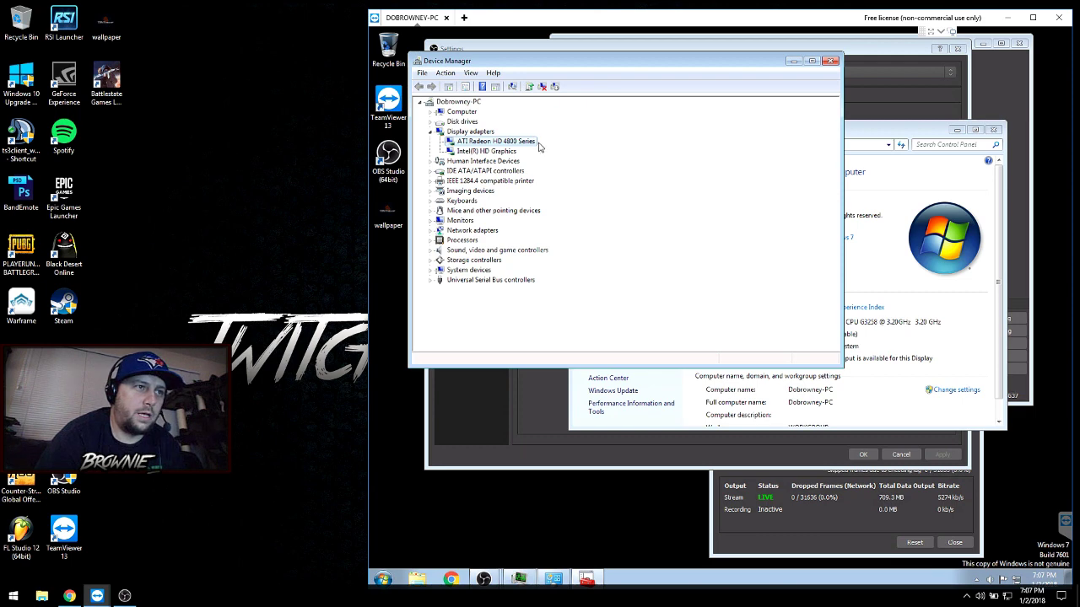
{"action": "left_click", "coordinate": [489, 151]}
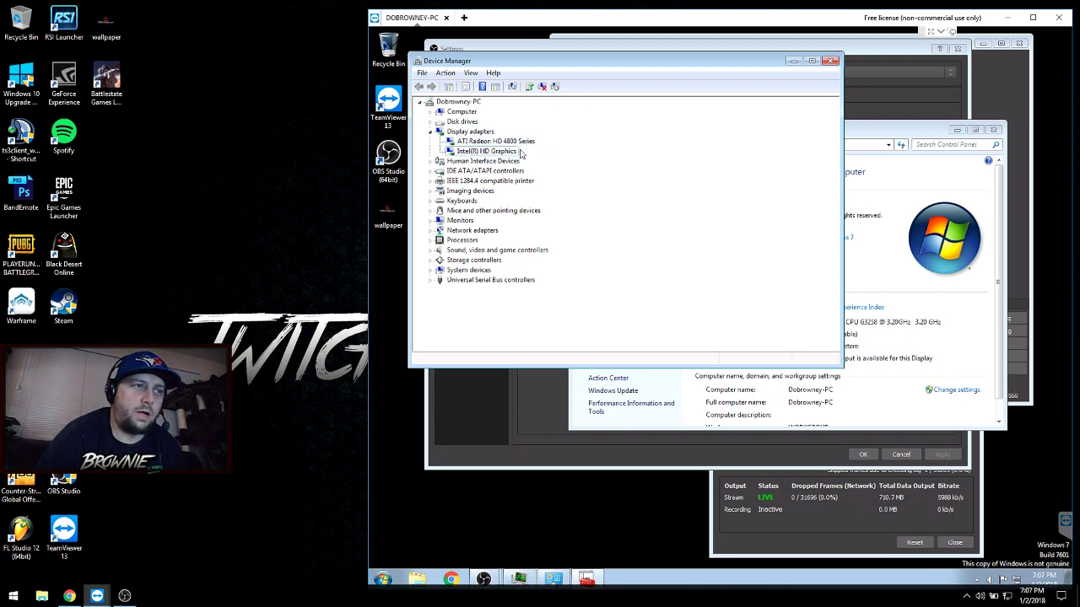
{"action": "left_click", "coordinate": [534, 143]}
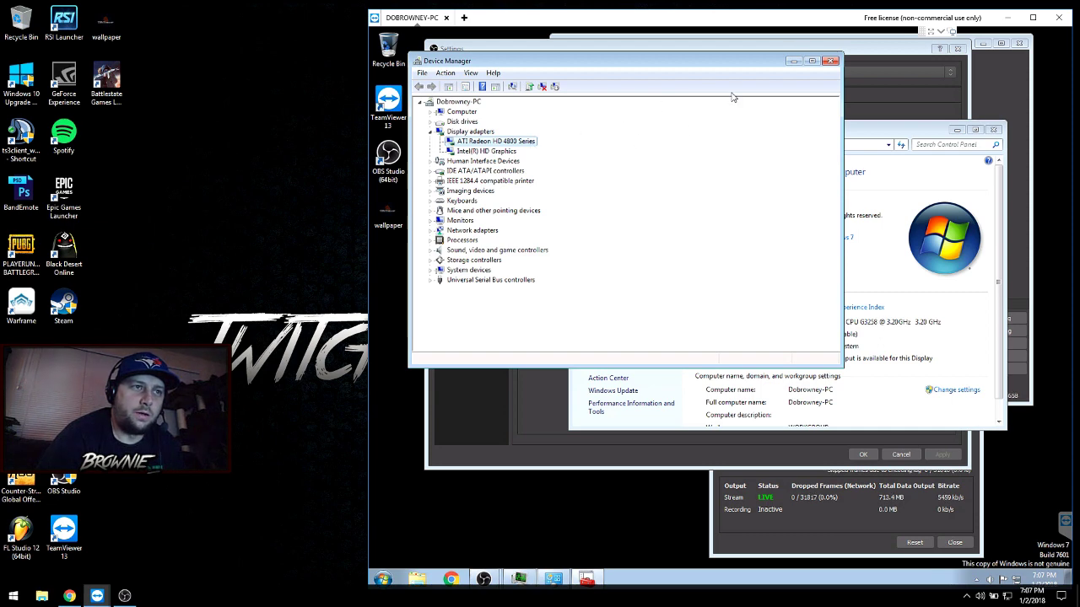
{"action": "left_click", "coordinate": [831, 61]}
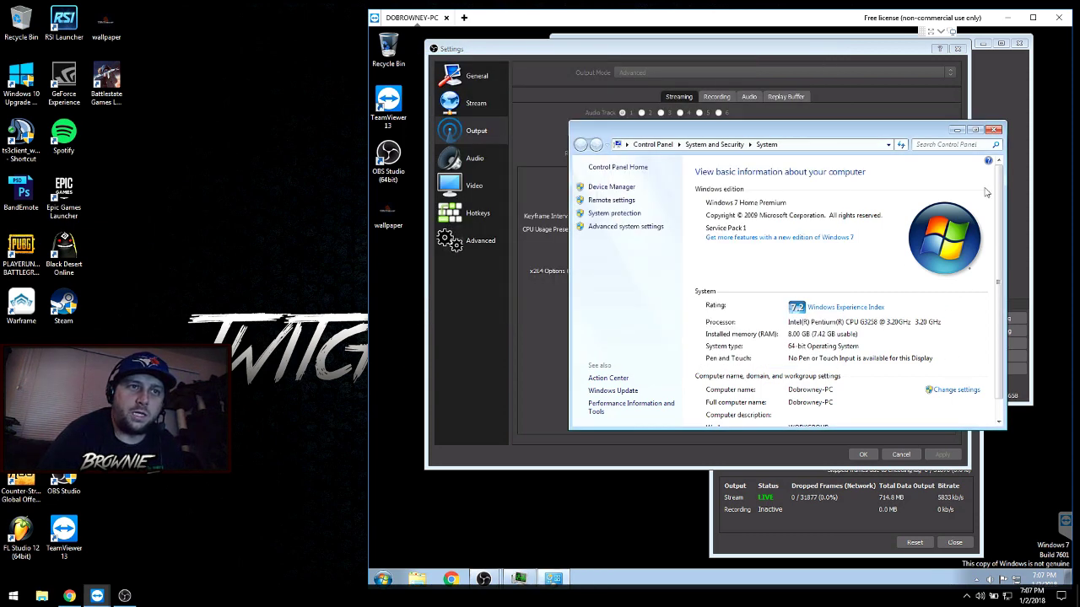
{"action": "left_click", "coordinate": [995, 129]}
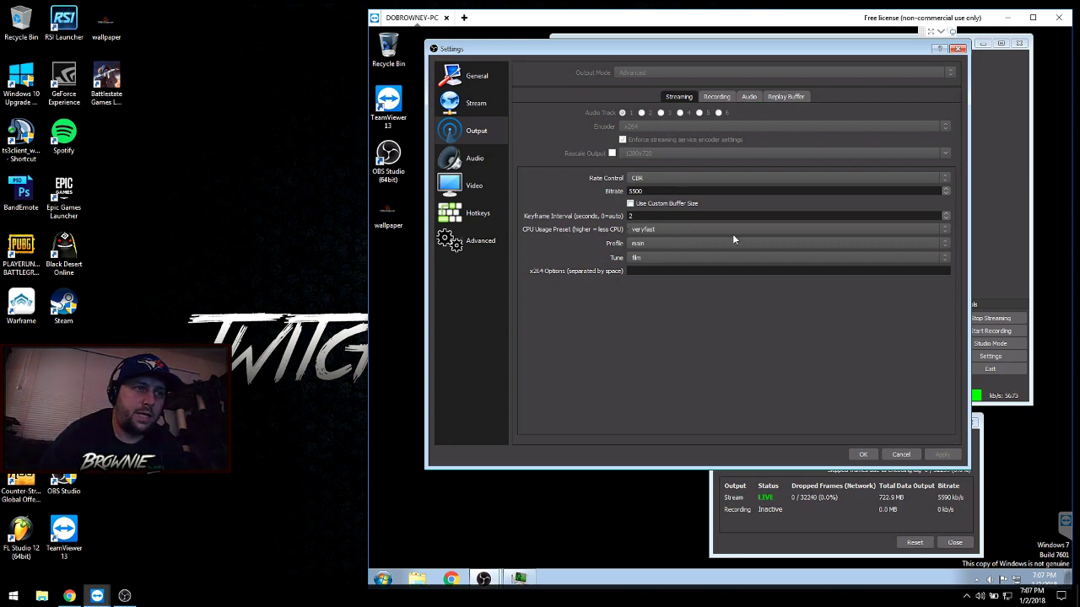
Step: Close the OBS settings without changes and move the Stats window clear of the main OBS window
{"action": "left_click_drag", "start_coordinate": [707, 59], "coordinate": [668, 44]}
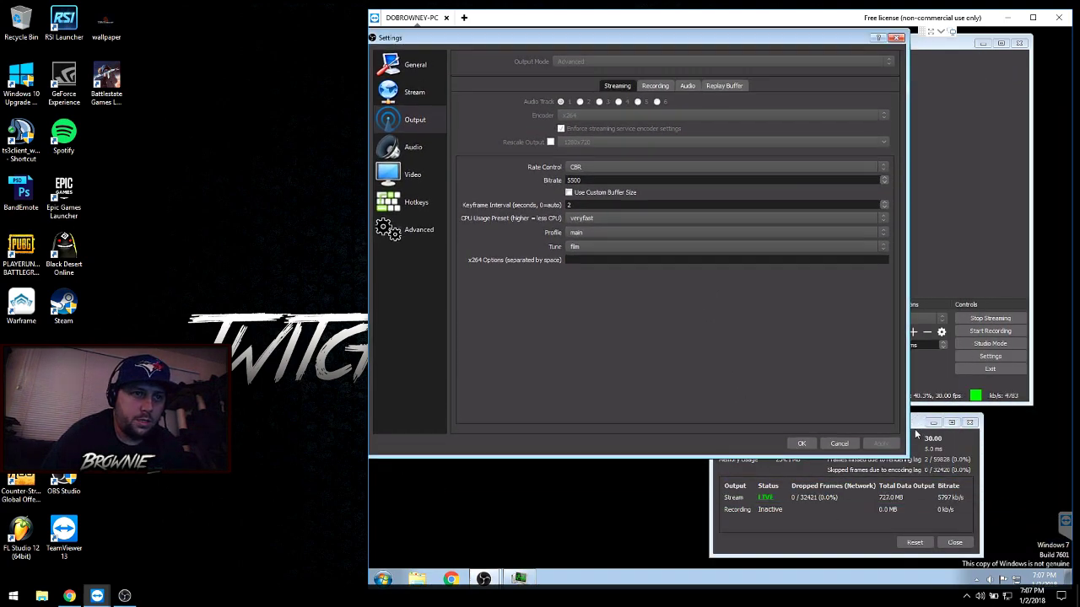
{"action": "left_click", "coordinate": [845, 447]}
{"action": "left_click_drag", "start_coordinate": [904, 418], "coordinate": [979, 445]}
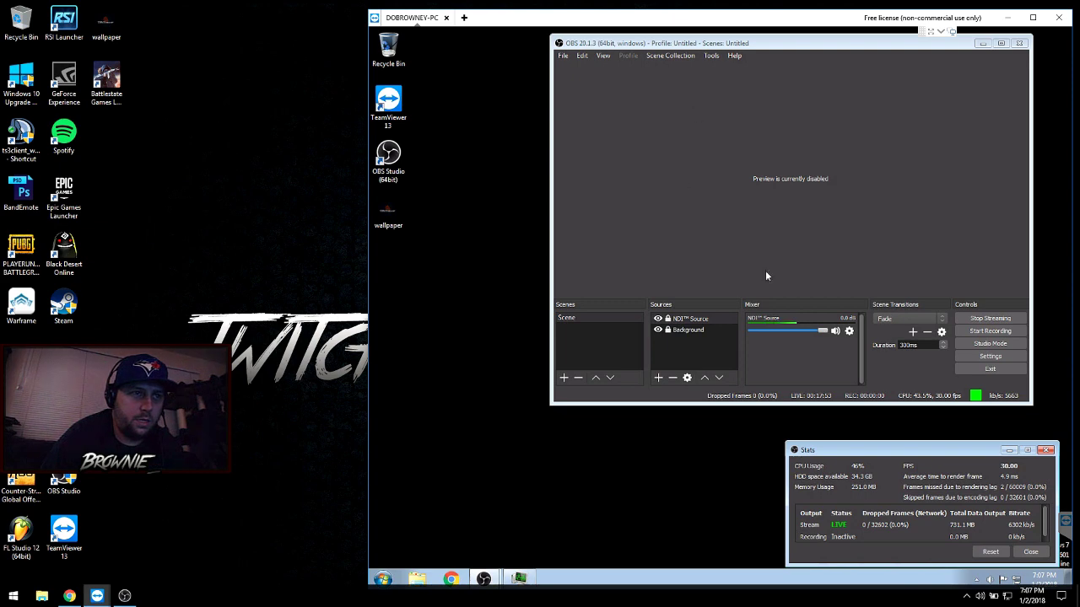
Step: Reopen the OBS settings, move the dialog so the Stats window stays visible, and show the Output page
{"action": "left_click", "coordinate": [990, 356]}
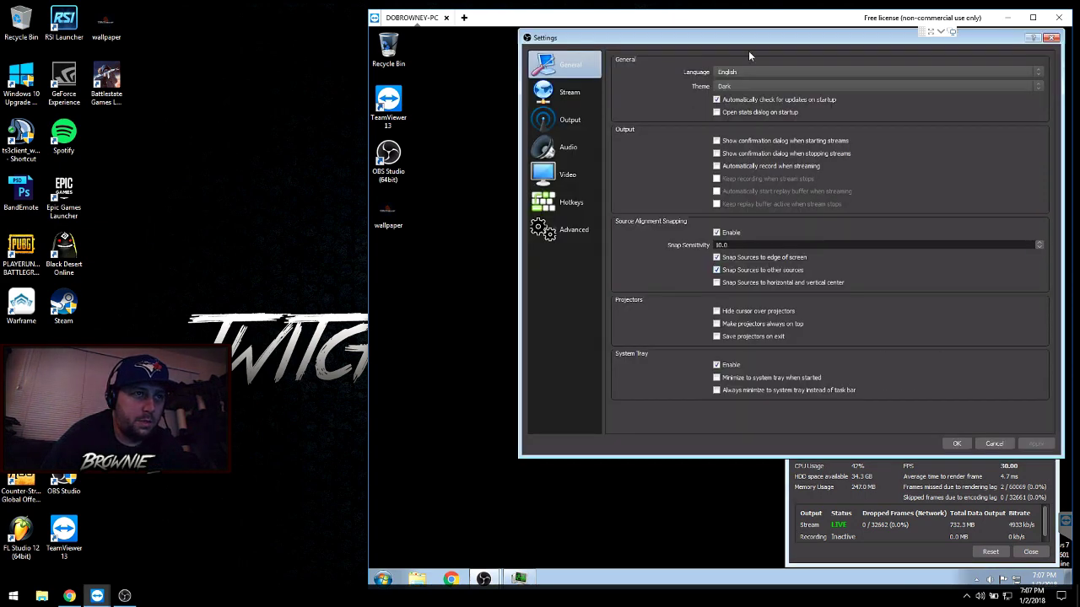
{"action": "left_click_drag", "start_coordinate": [748, 56], "coordinate": [601, 56]}
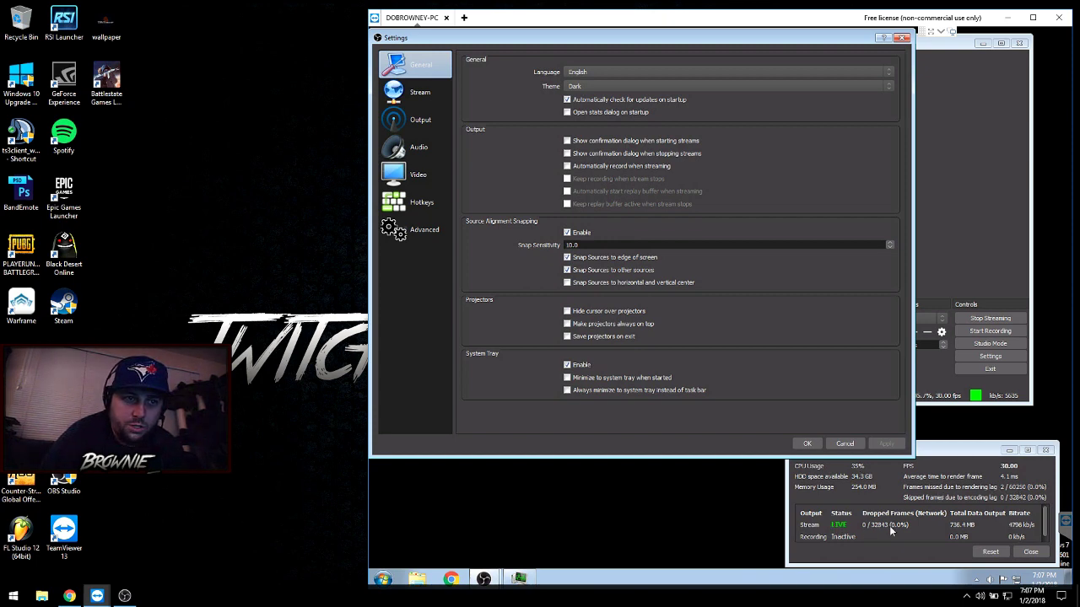
{"action": "left_click", "coordinate": [417, 120]}
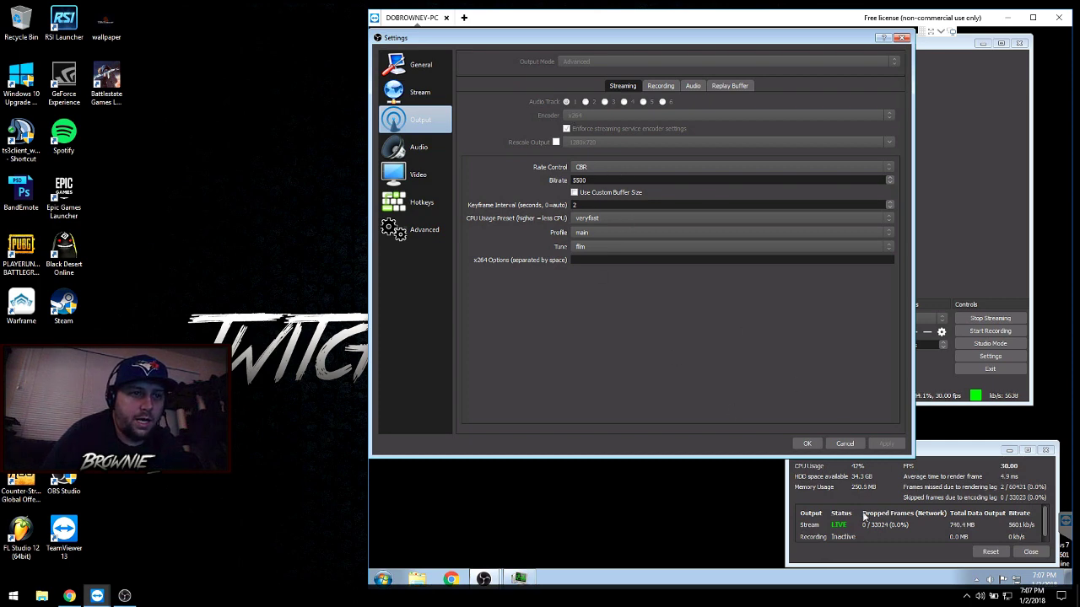
Step: Bring up Task Manager beside the OBS settings and examine its process list and CPU performance graphs
{"action": "right_click", "coordinate": [1036, 582]}
{"action": "left_click", "coordinate": [1009, 546]}
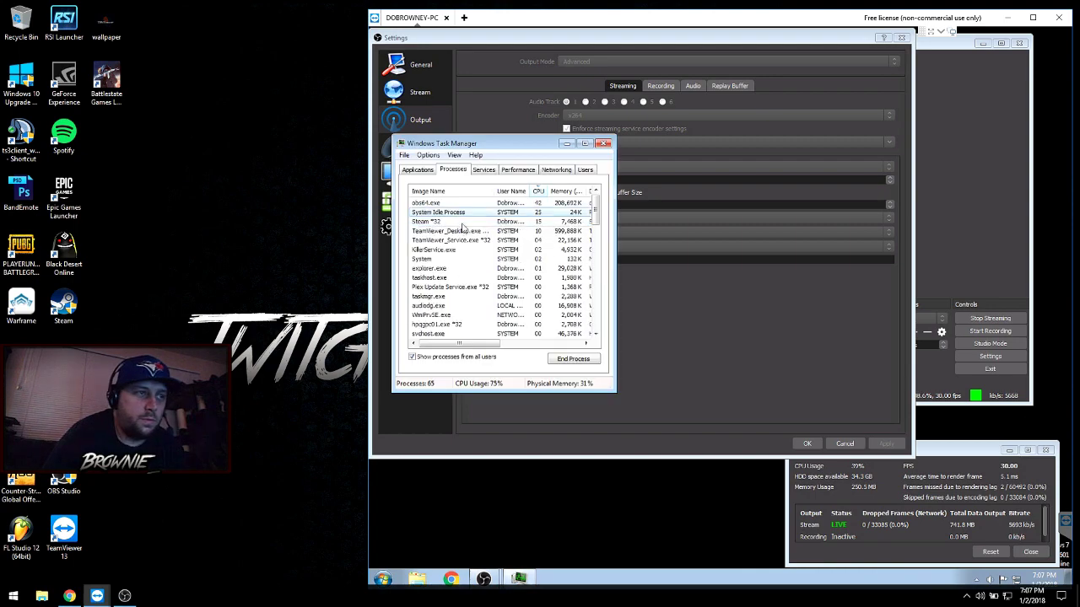
{"action": "left_click_drag", "start_coordinate": [439, 143], "coordinate": [862, 119]}
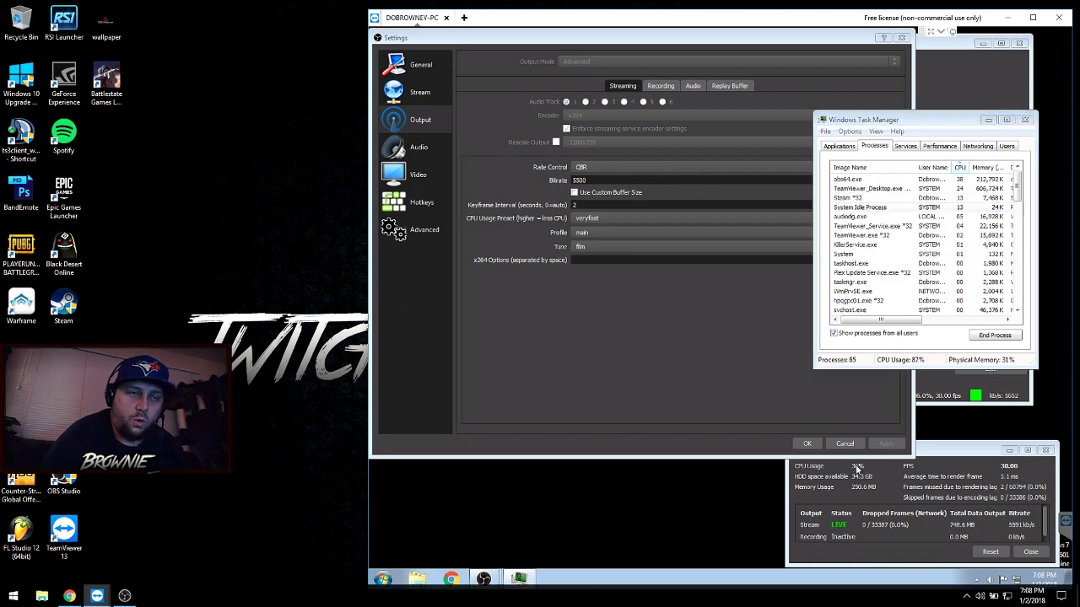
{"action": "left_click", "coordinate": [931, 148]}
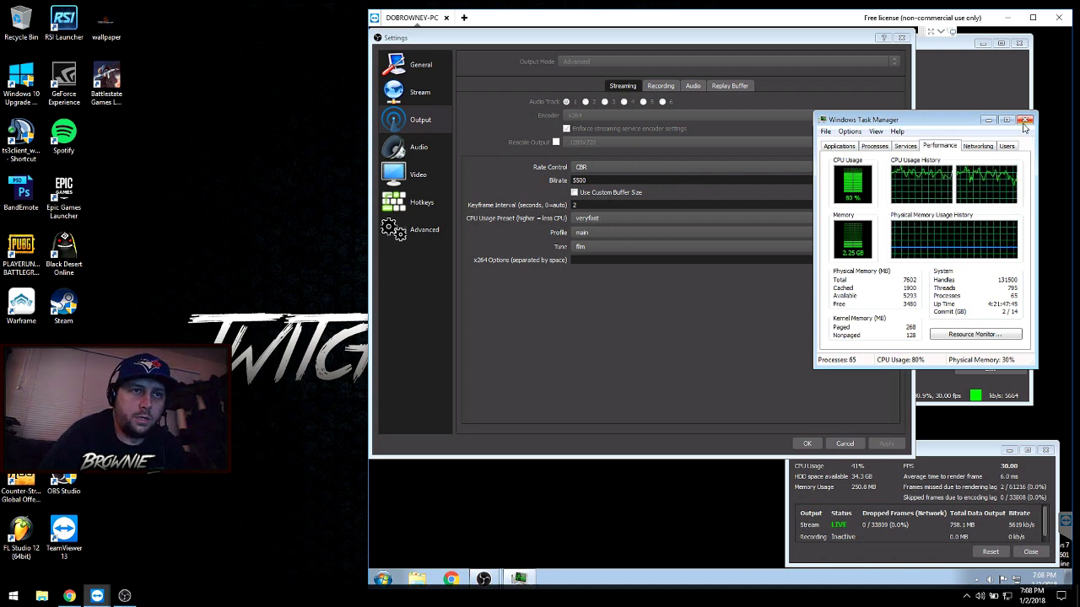
Step: Close Task Manager and review the available CPU usage presets in the streaming encoder settings without changing the selection
{"action": "left_click", "coordinate": [571, 230]}
{"action": "left_click", "coordinate": [598, 219]}
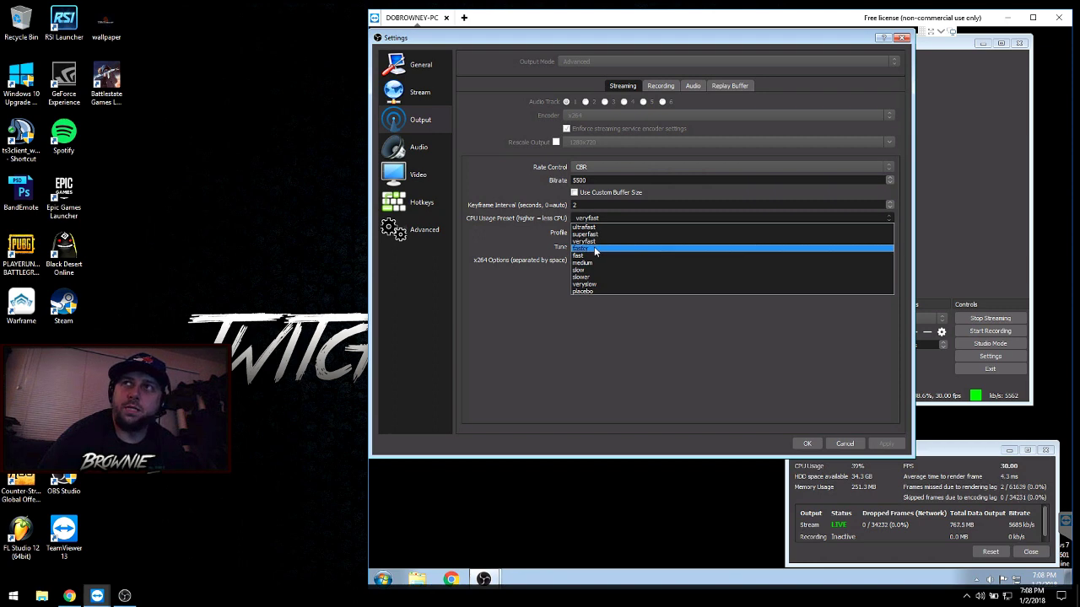
{"action": "left_click", "coordinate": [499, 185]}
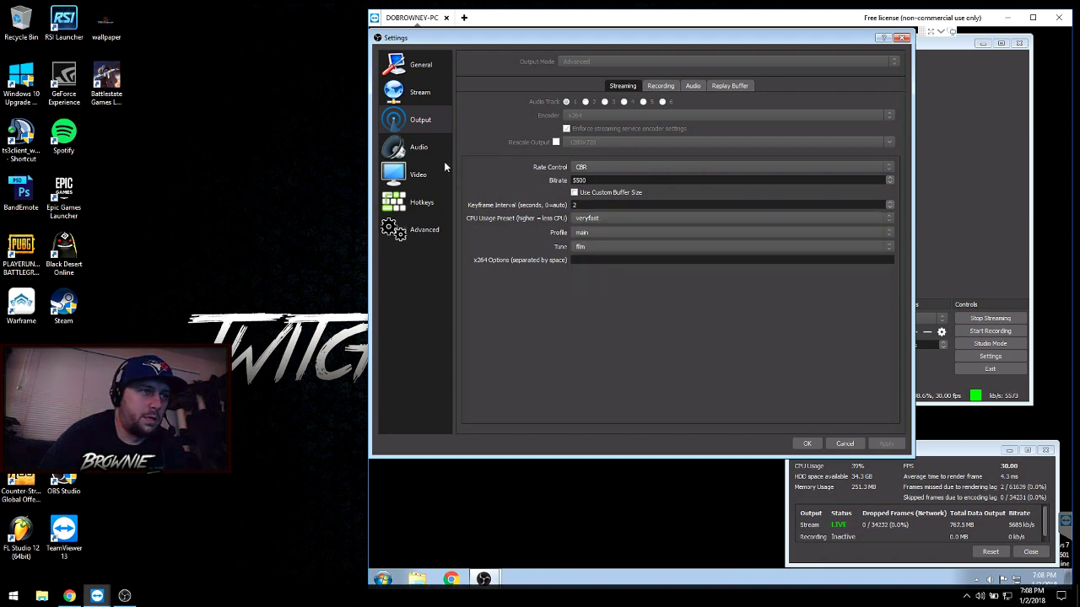
Step: Review the Audio, Video and Hotkeys settings, and show the Process Priority choices in the Advanced settings, keeping High
{"action": "left_click", "coordinate": [413, 147]}
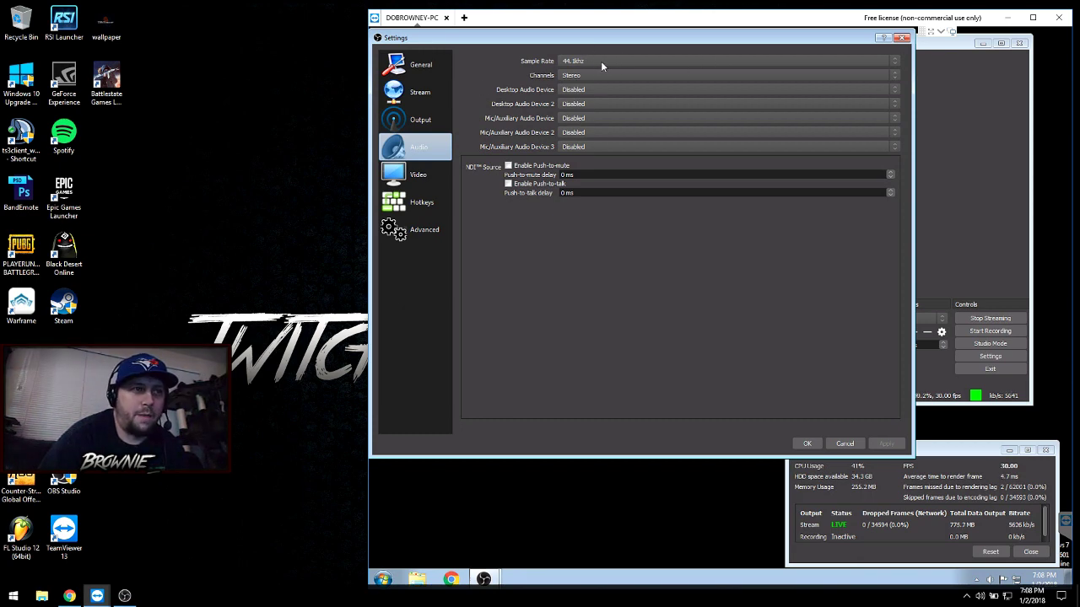
{"action": "left_click", "coordinate": [416, 175]}
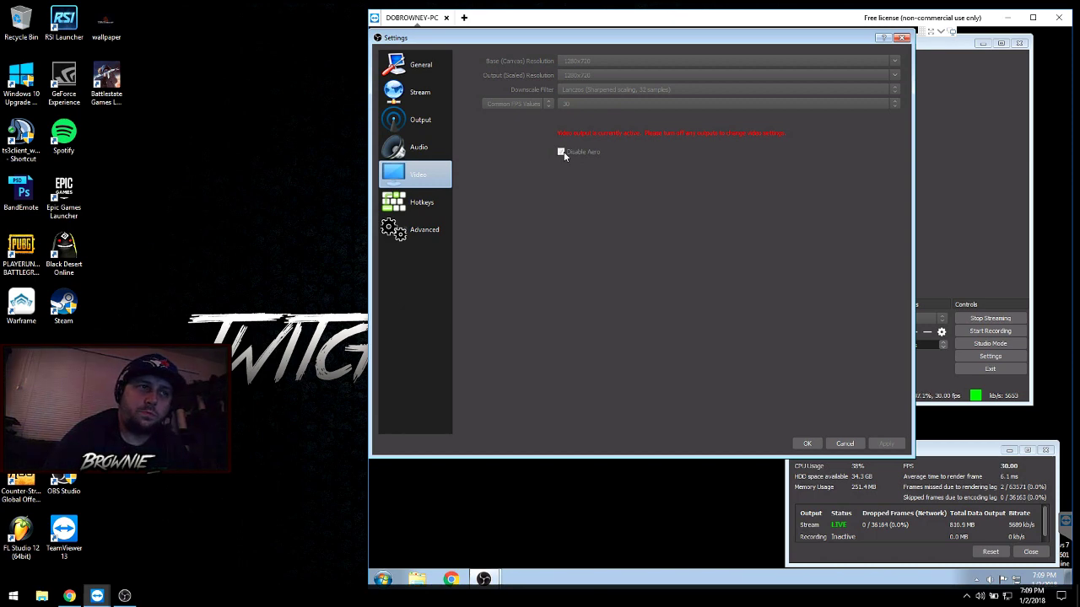
{"action": "left_click", "coordinate": [423, 205]}
{"action": "left_click", "coordinate": [403, 239]}
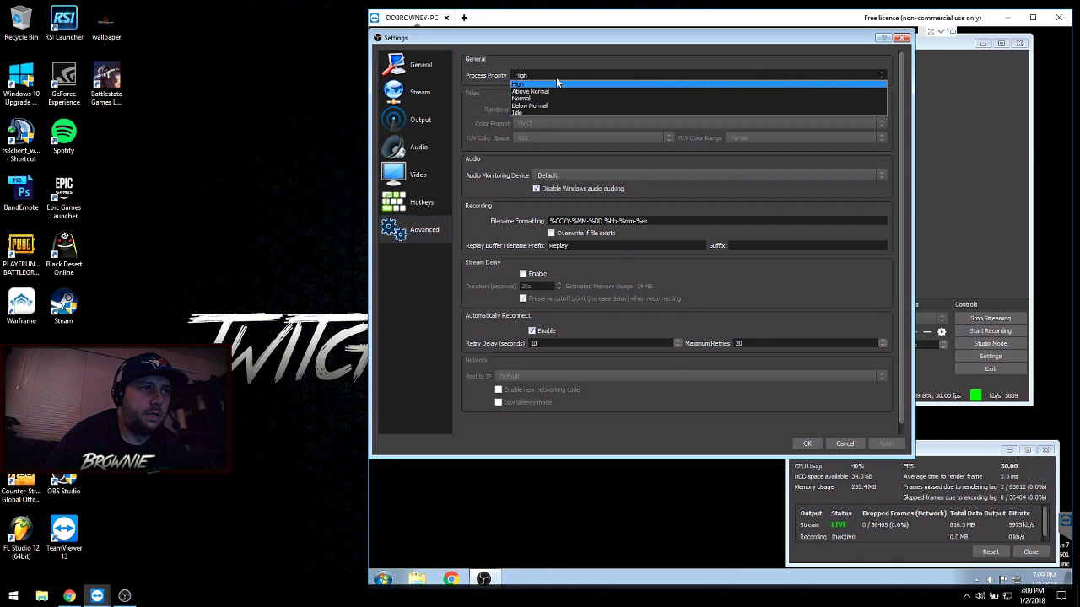
{"action": "left_click", "coordinate": [556, 80]}
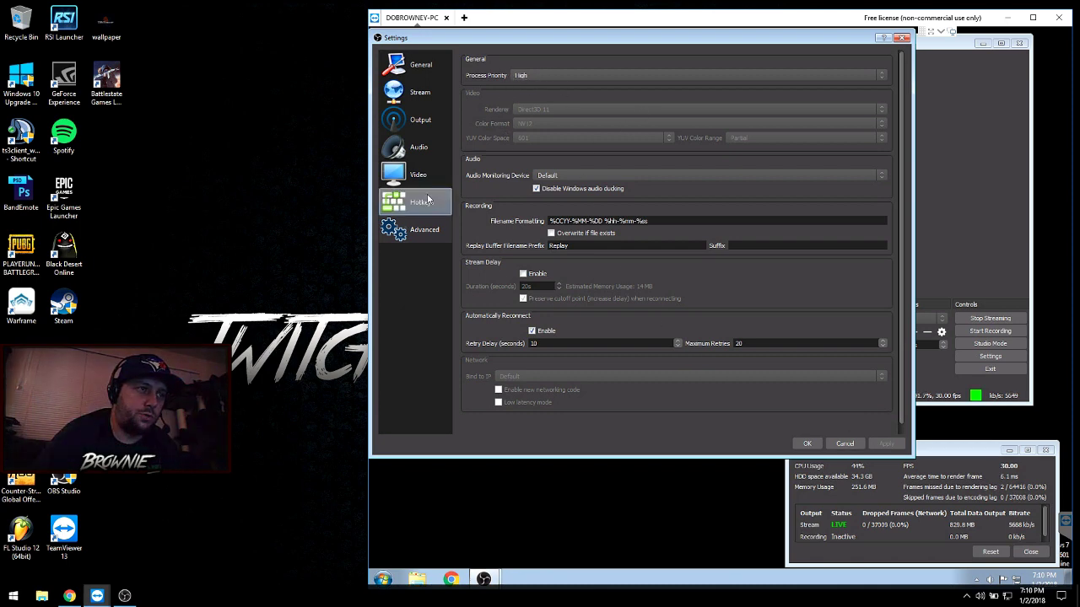
Step: Return to the streaming output settings and review the encoder's Profile choices, keeping main
{"action": "left_click", "coordinate": [424, 120]}
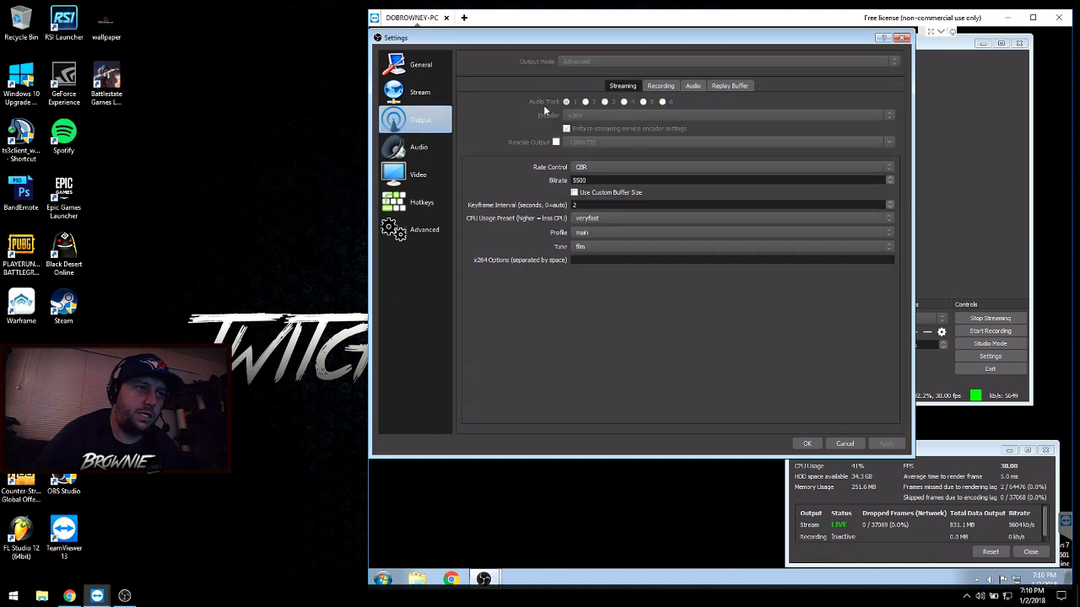
{"action": "left_click", "coordinate": [419, 148]}
{"action": "left_click", "coordinate": [421, 120]}
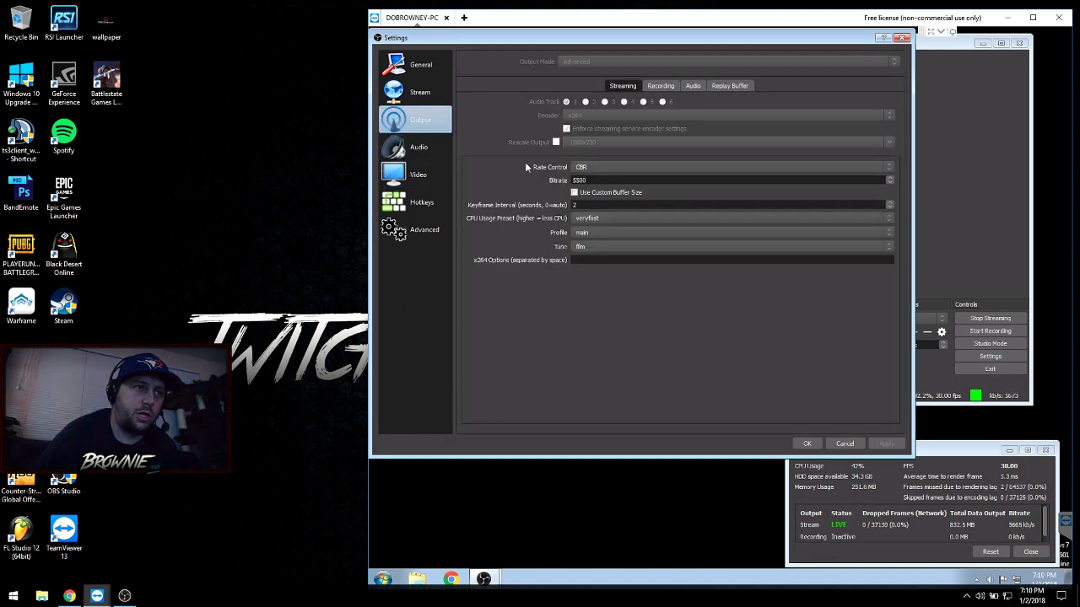
{"action": "left_click", "coordinate": [607, 233]}
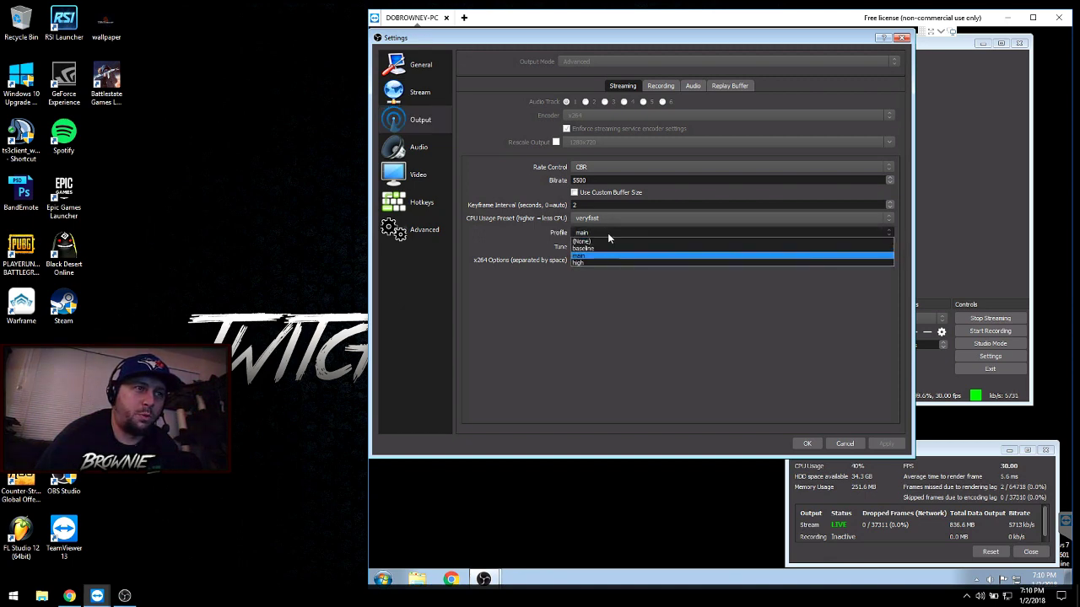
{"action": "left_click", "coordinate": [609, 233]}
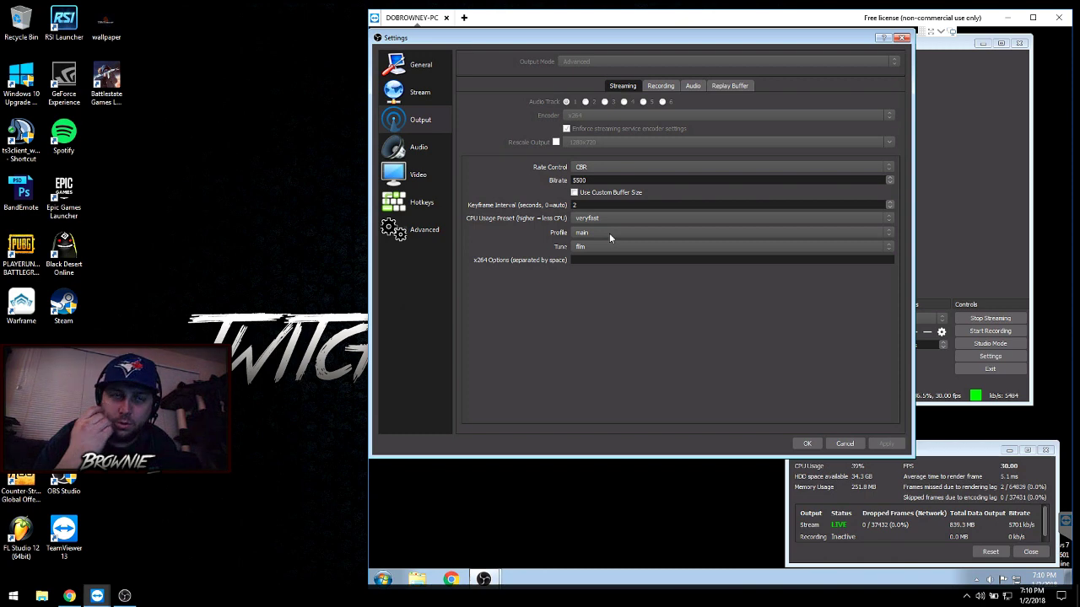
{"action": "left_click", "coordinate": [609, 233]}
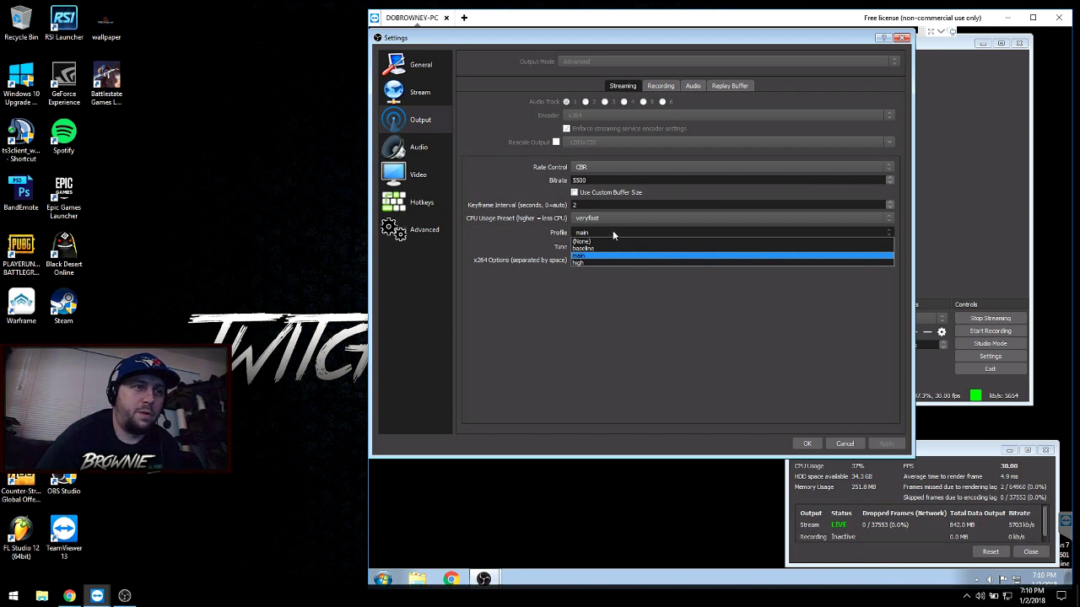
{"action": "left_click", "coordinate": [613, 231]}
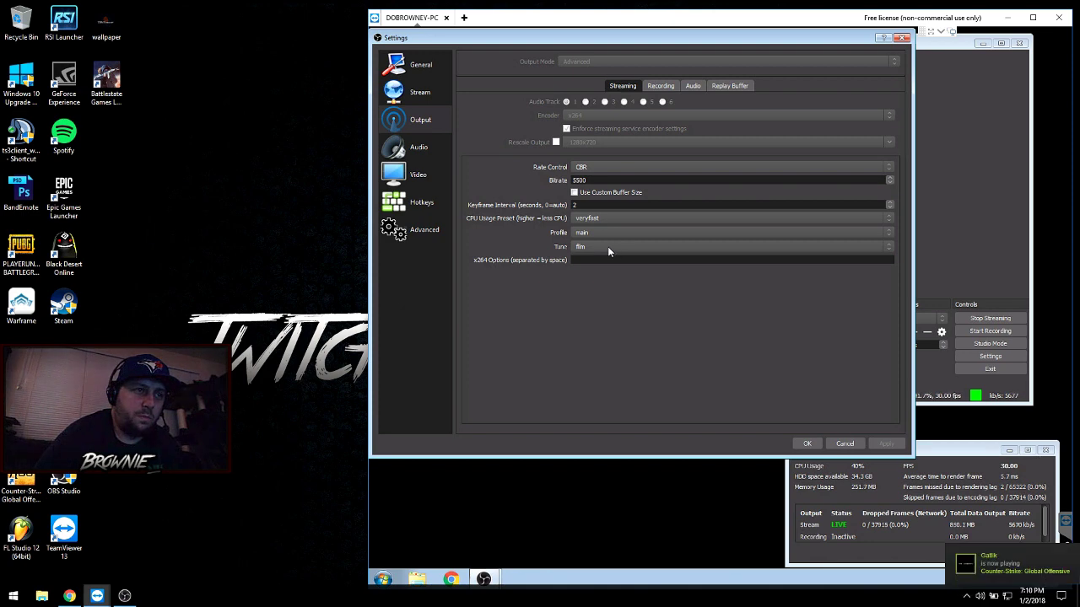
Step: Review the encoder's Tune choices, keeping film selected
{"action": "left_click", "coordinate": [607, 246]}
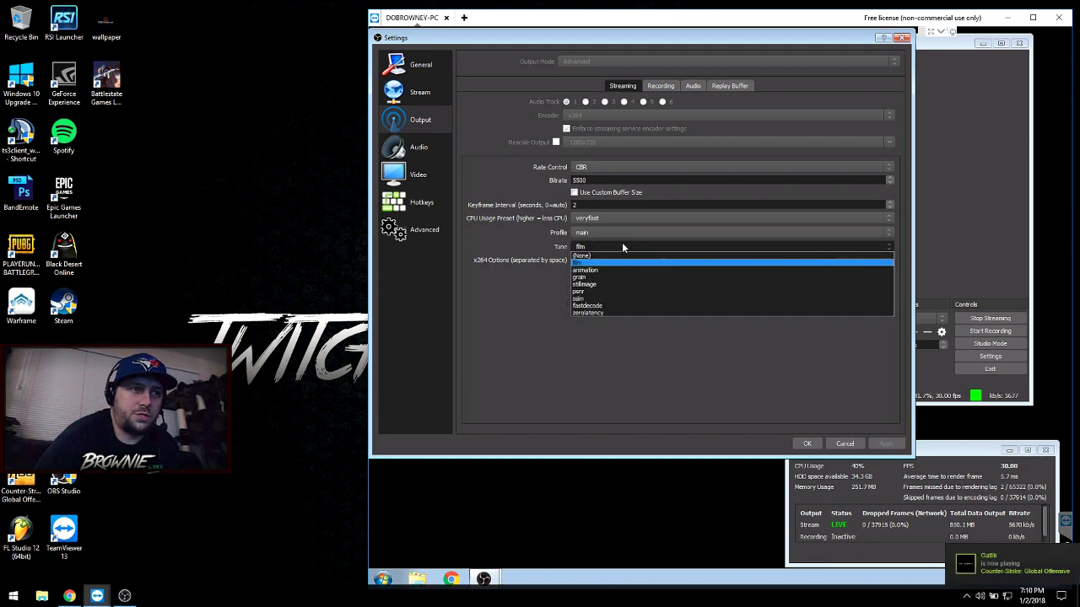
{"action": "left_click", "coordinate": [620, 243]}
{"action": "left_click", "coordinate": [600, 247]}
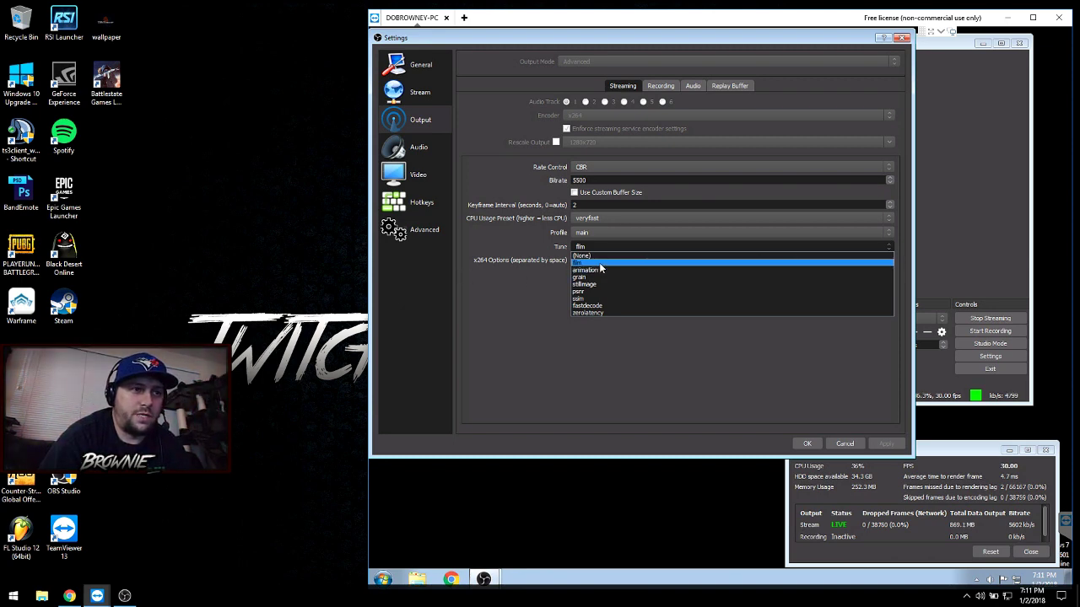
{"action": "left_click", "coordinate": [488, 274]}
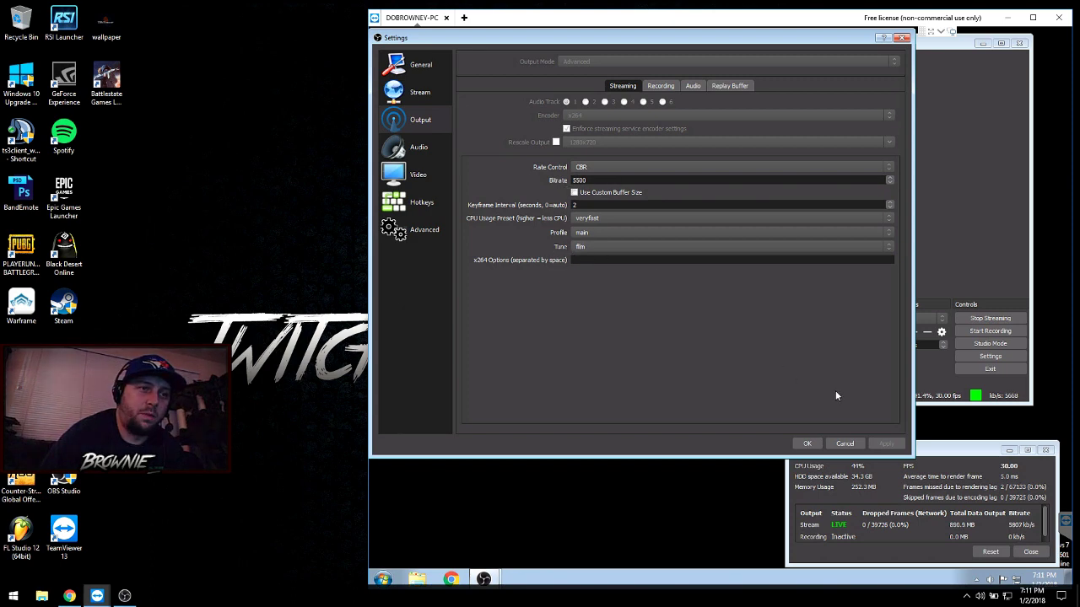
Step: Accept the OBS settings and enable the preview in the streaming PC's OBS
{"action": "left_click", "coordinate": [807, 443]}
{"action": "right_click", "coordinate": [777, 206]}
{"action": "left_click", "coordinate": [793, 216]}
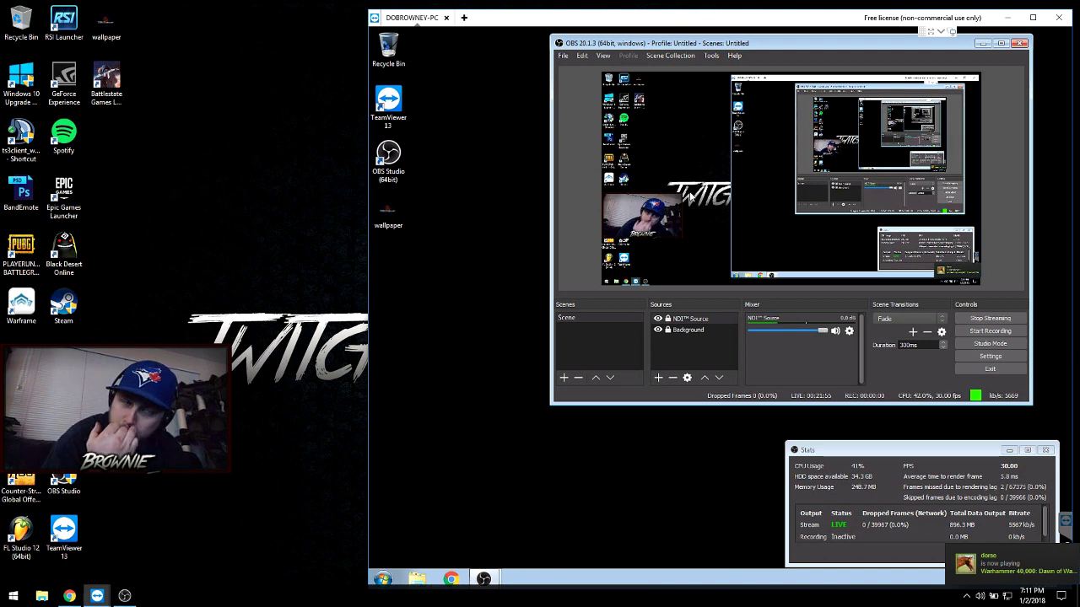
Step: Bring up the gaming PC's OBS with its preview enabled, place it over the remote session and look through its scene list
{"action": "left_click", "coordinate": [964, 597]}
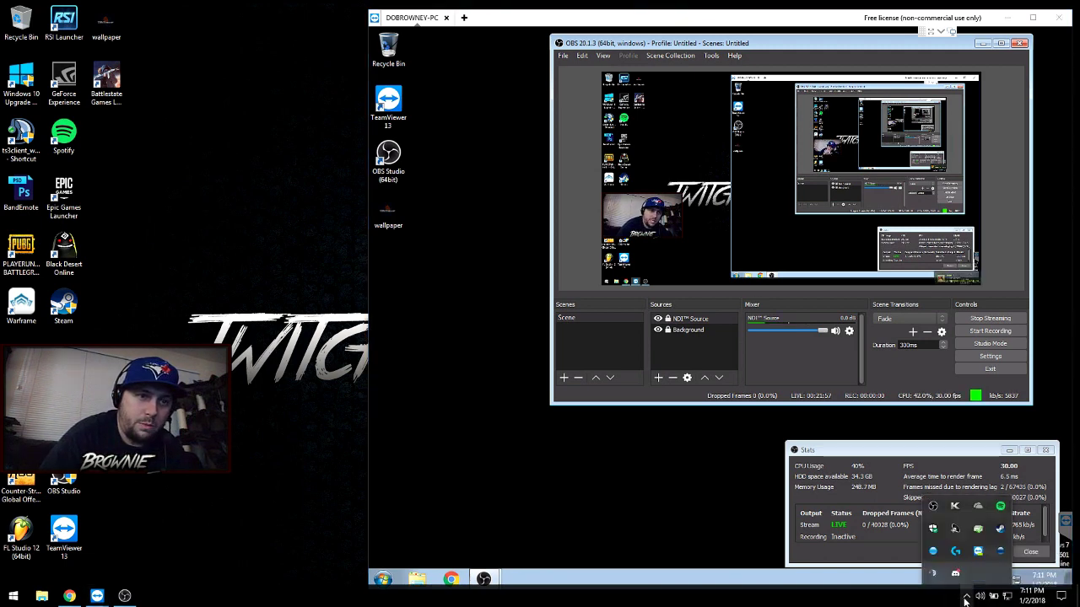
{"action": "left_click", "coordinate": [955, 528]}
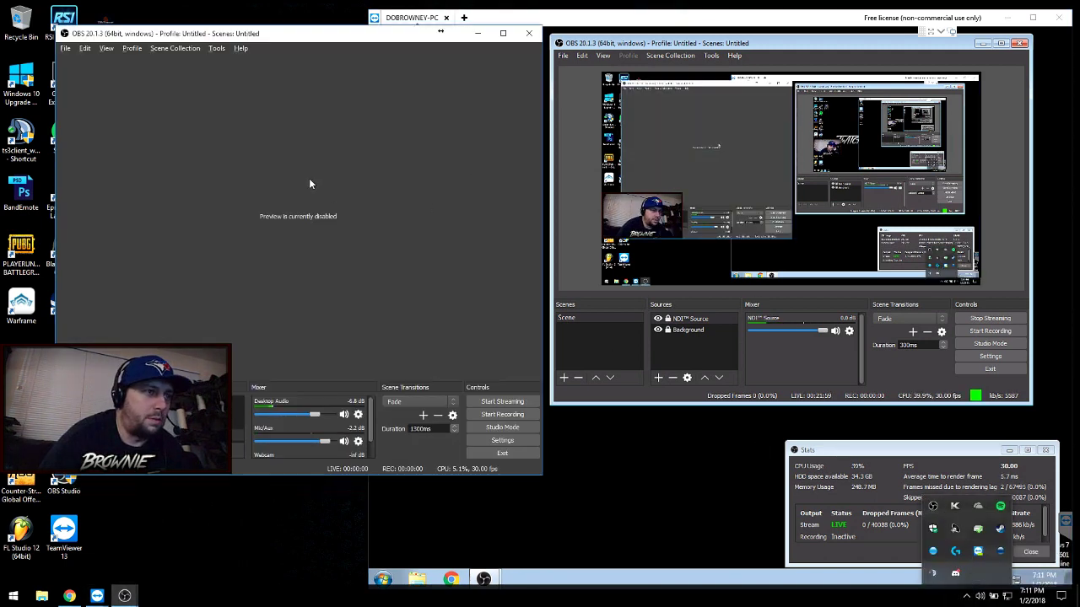
{"action": "left_click_drag", "start_coordinate": [276, 36], "coordinate": [265, 38]}
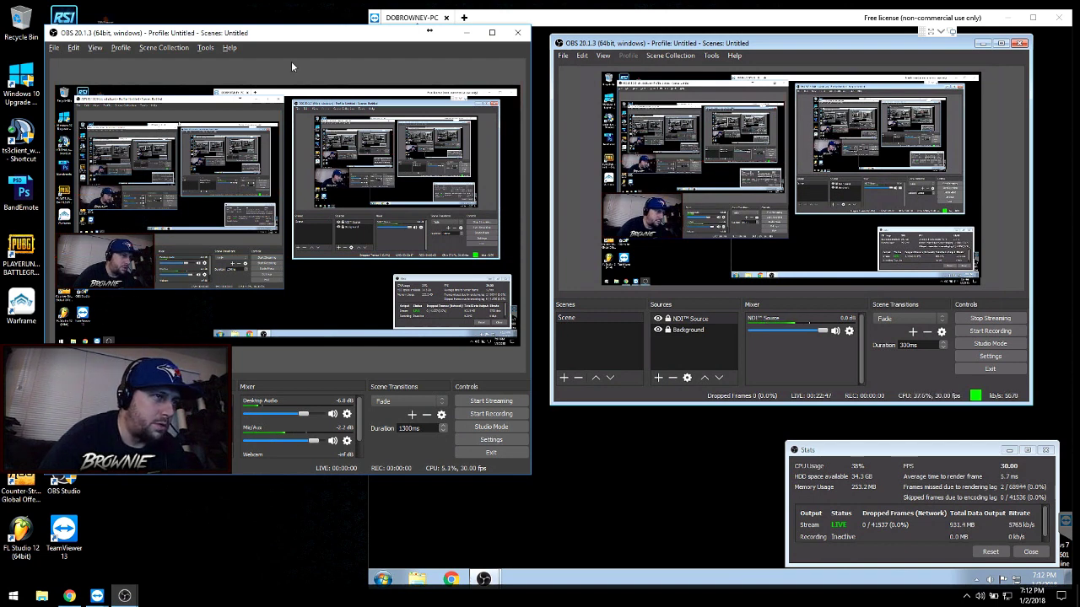
{"action": "left_click_drag", "start_coordinate": [278, 39], "coordinate": [613, 42]}
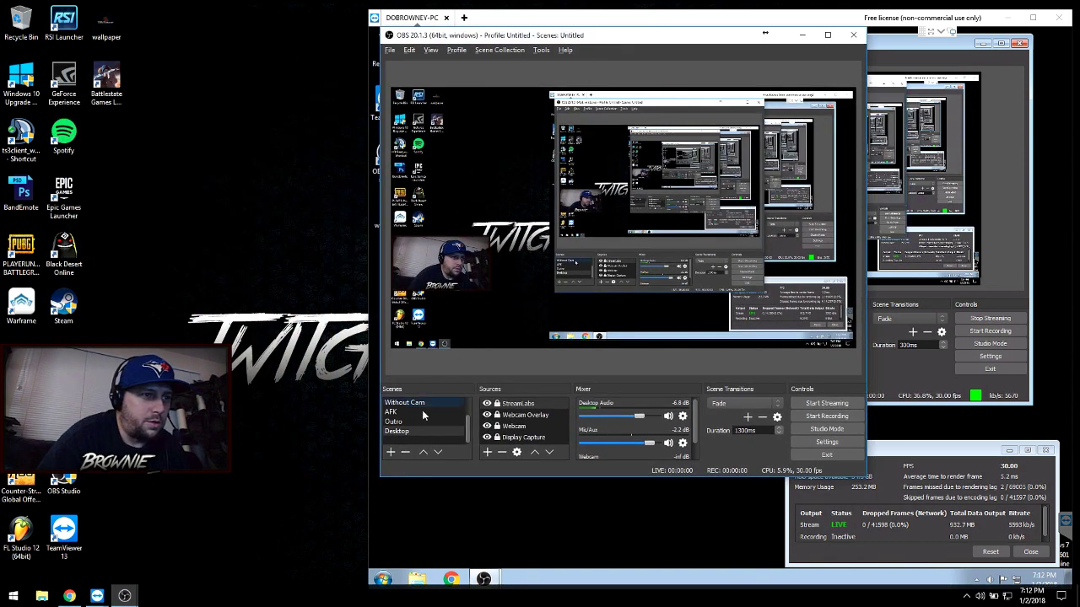
{"action": "scroll", "coordinate": [407, 426], "scroll_direction": "up", "scroll_amount": 2}
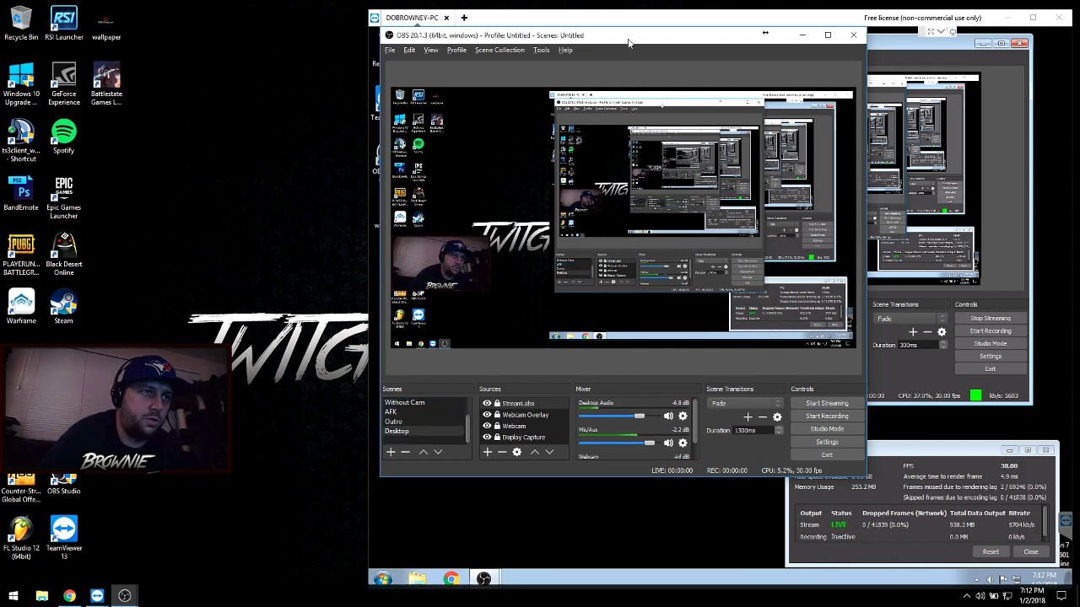
{"action": "left_click_drag", "start_coordinate": [628, 40], "coordinate": [705, 60]}
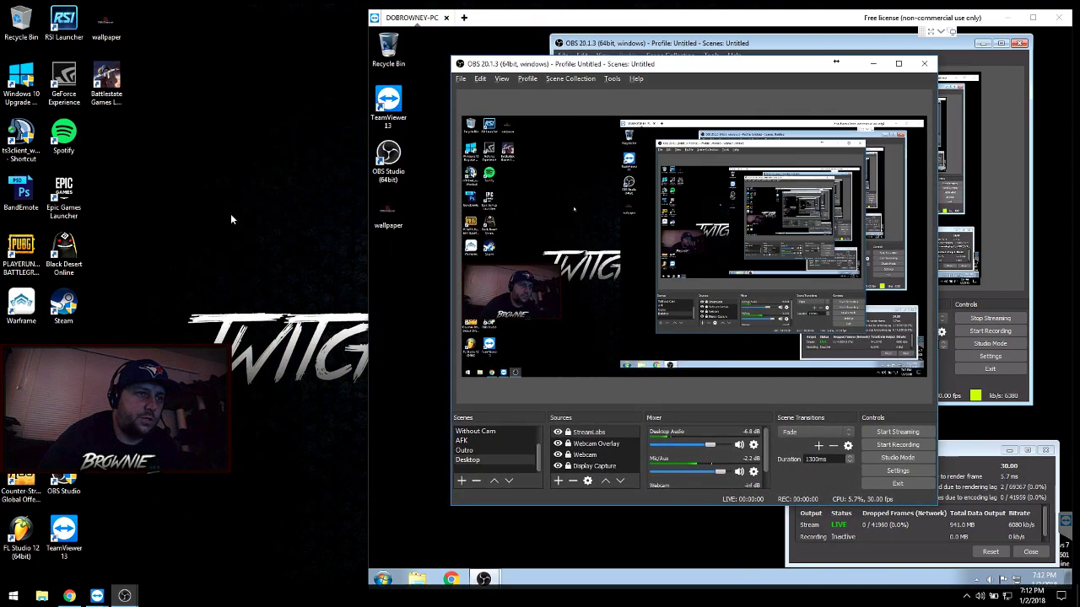
Step: Open the Battlestate Games launcher, move the OBS window clear of it and start Escape from Tarkov
{"action": "double_click", "coordinate": [106, 80]}
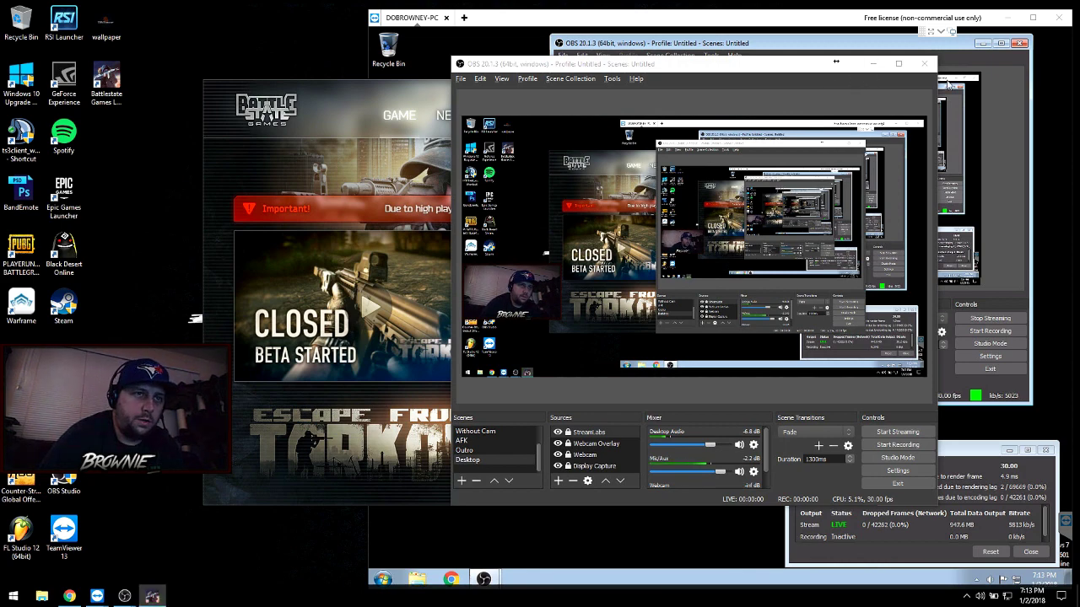
{"action": "left_click_drag", "start_coordinate": [787, 69], "coordinate": [724, 81]}
{"action": "left_click_drag", "start_coordinate": [724, 81], "coordinate": [675, 75]}
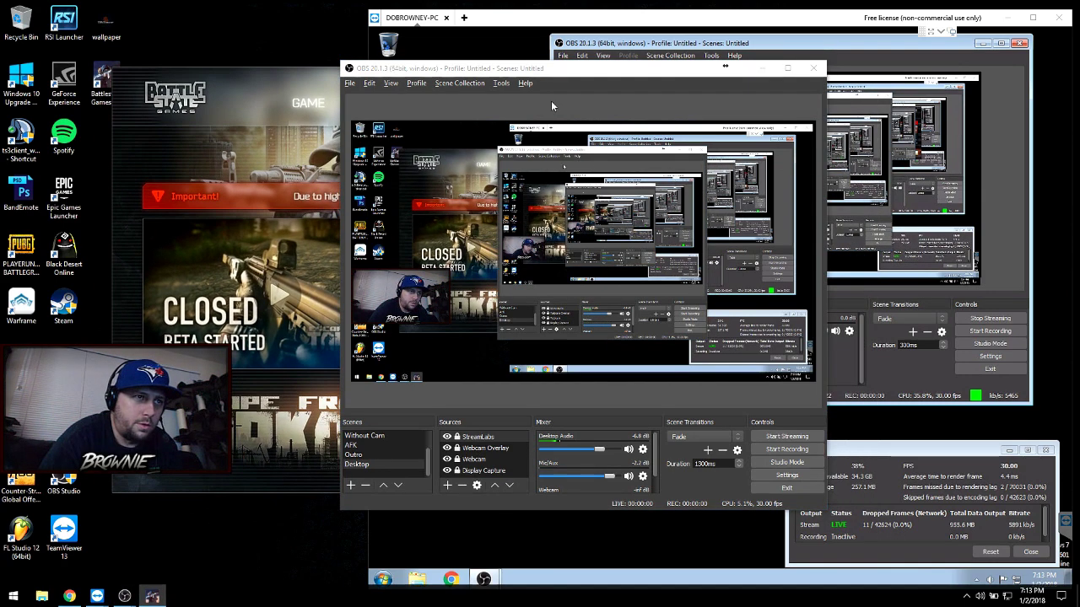
{"action": "left_click_drag", "start_coordinate": [724, 65], "coordinate": [540, 60]}
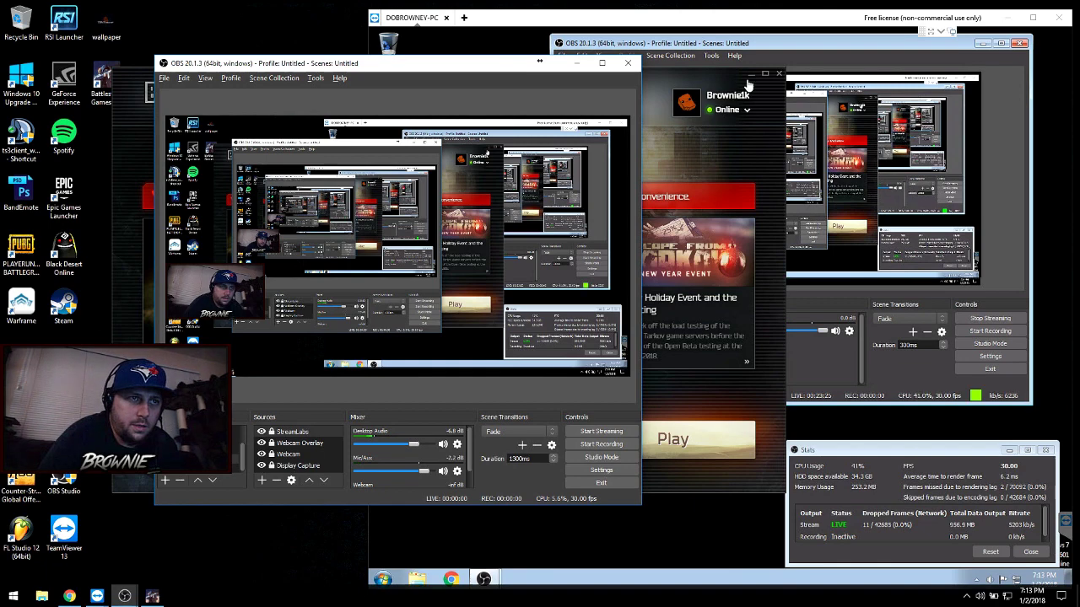
{"action": "left_click", "coordinate": [706, 443]}
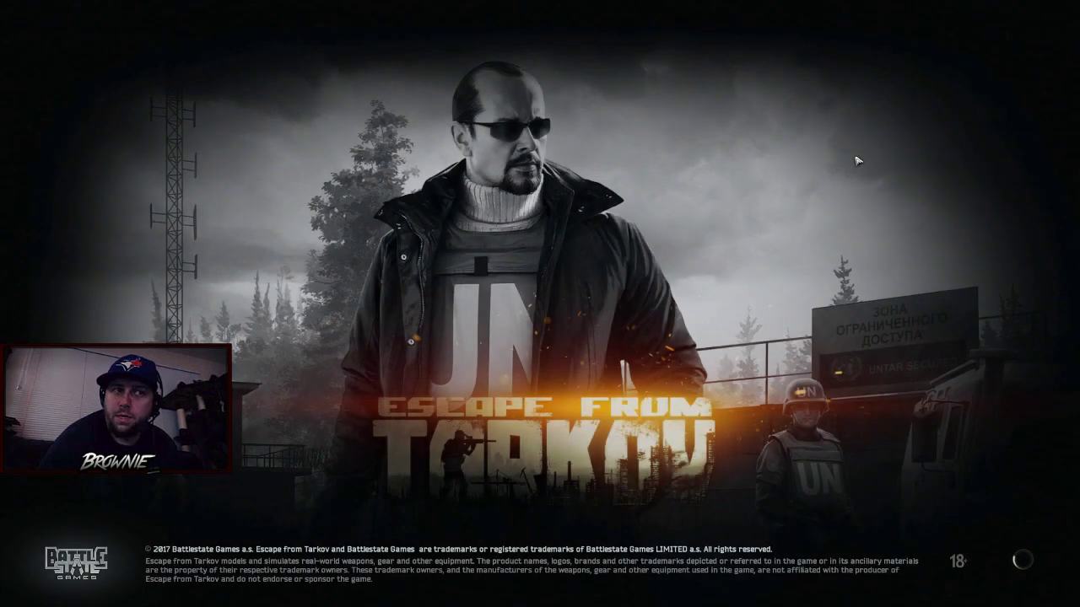
Step: Switch from the game to the TeamViewer session showing the streaming PC's OBS and Stats windows
{"action": "key", "text": "alt+Tab"}
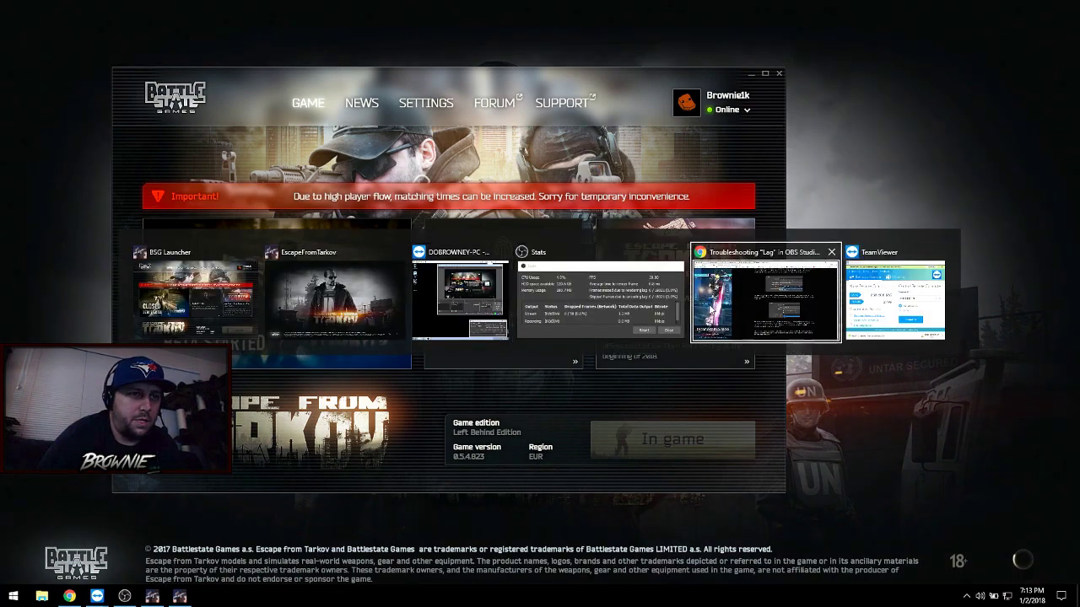
{"action": "key", "text": "alt+Tab"}
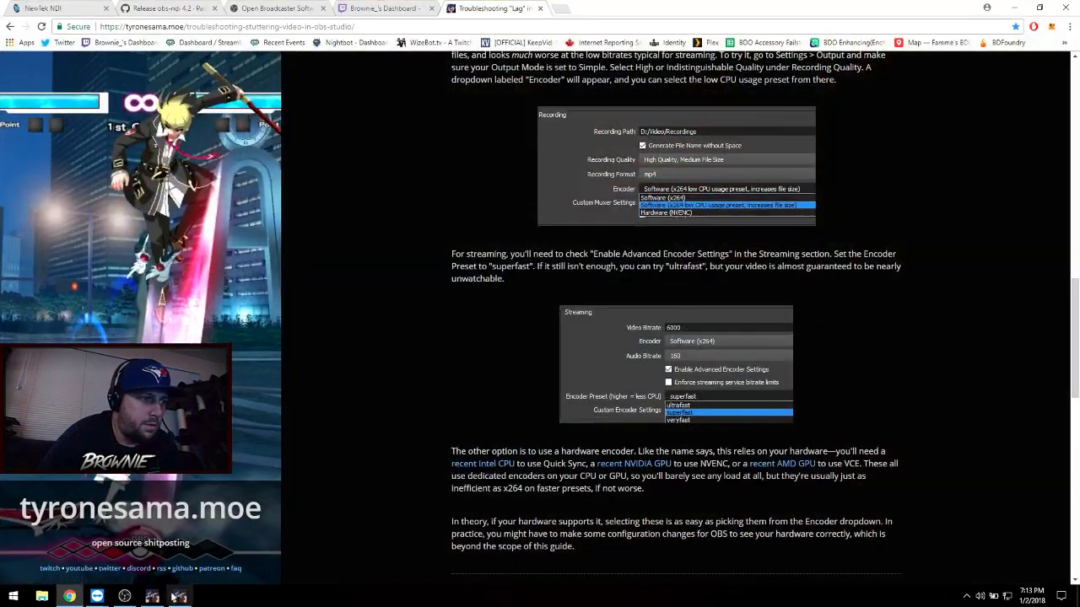
{"action": "mouse_move", "coordinate": [97, 595]}
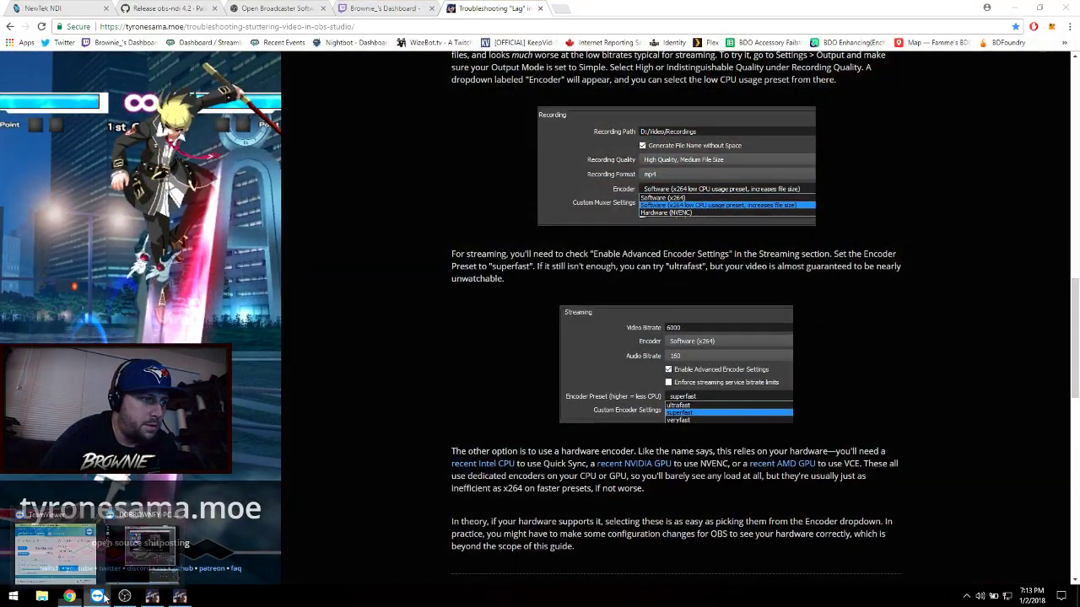
{"action": "left_click", "coordinate": [148, 555]}
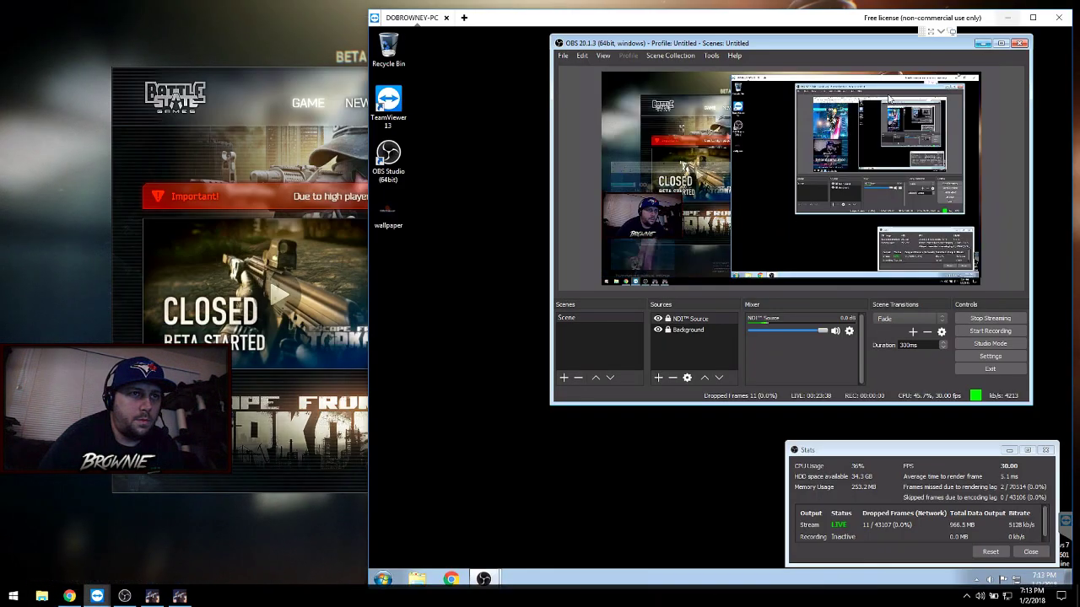
Step: Bring the Battlestate Games launcher forward, close it and return to Escape from Tarkov
{"action": "left_click", "coordinate": [302, 80]}
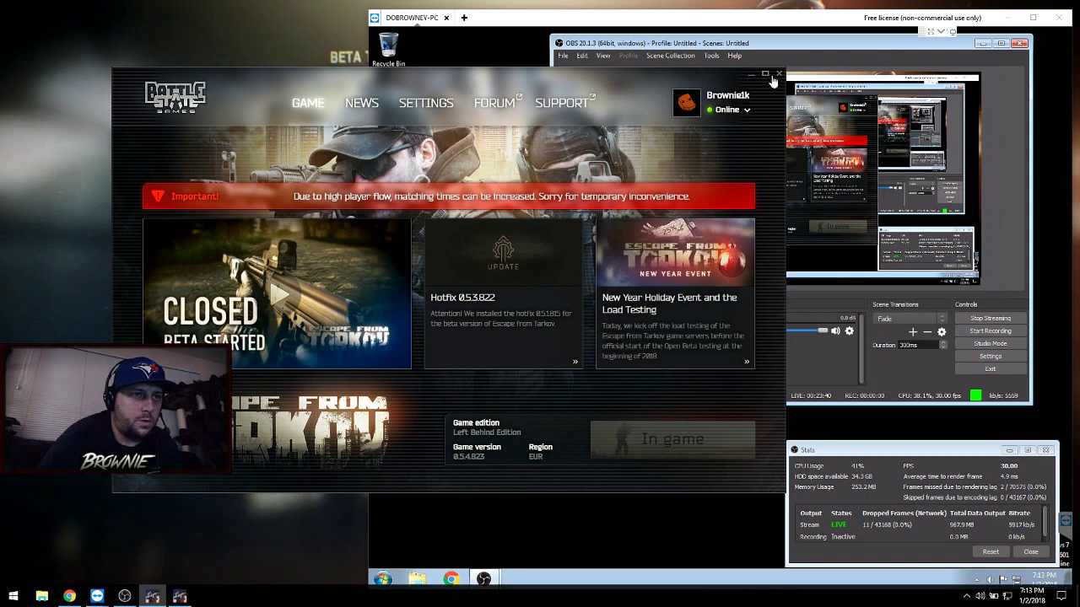
{"action": "left_click", "coordinate": [766, 76]}
{"action": "left_click", "coordinate": [1072, 8]}
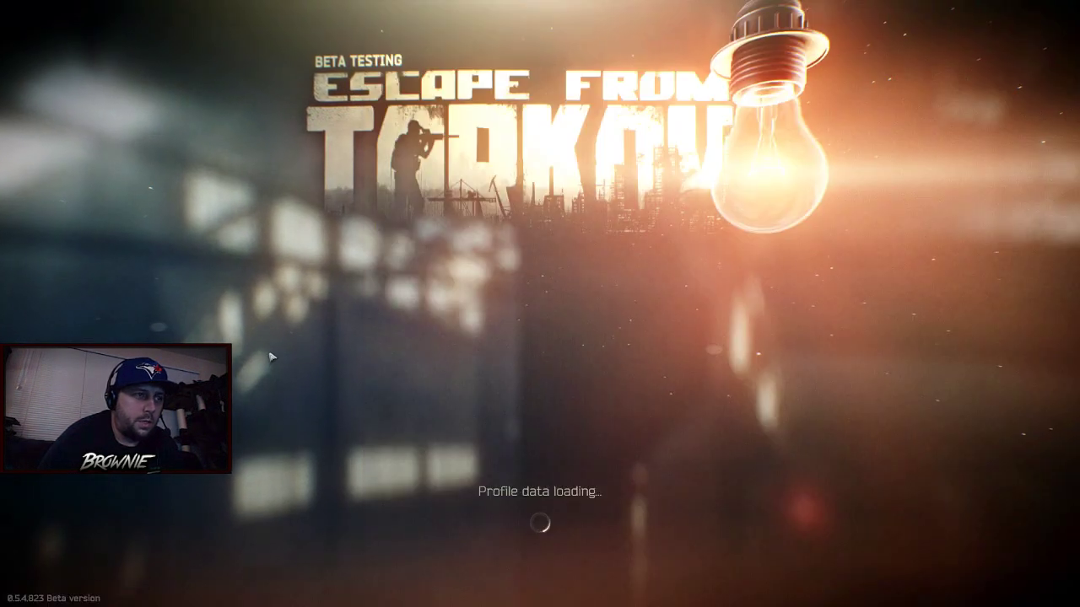
Step: Switch to the TeamViewer session, shift its window aside, check the streaming PC's CPU usage and bitrate, and return to the game
{"action": "key", "text": "alt+Tab"}
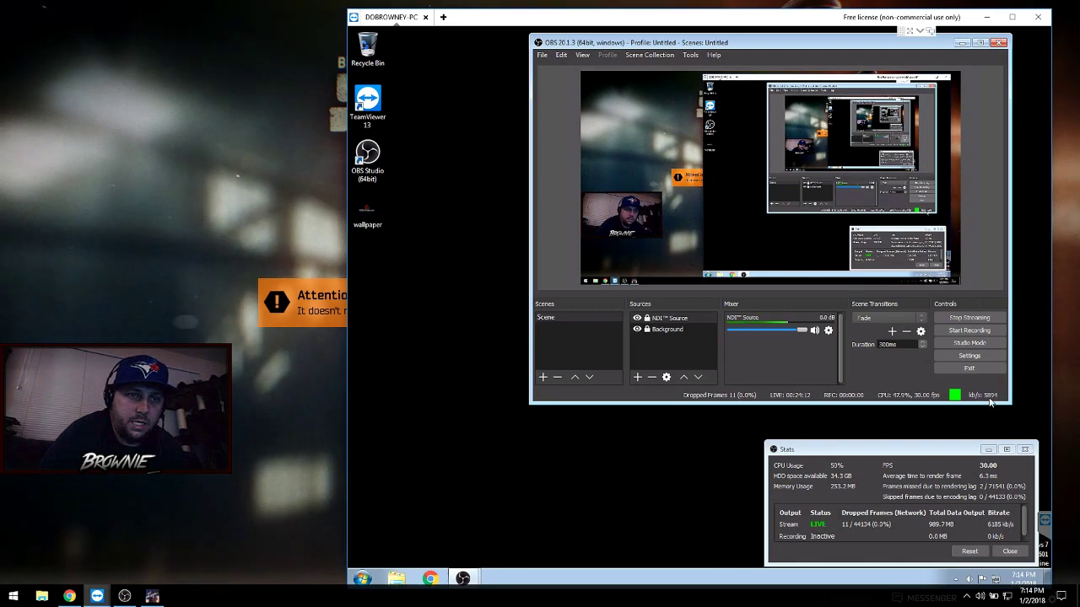
{"action": "left_click_drag", "start_coordinate": [747, 23], "coordinate": [798, 23]}
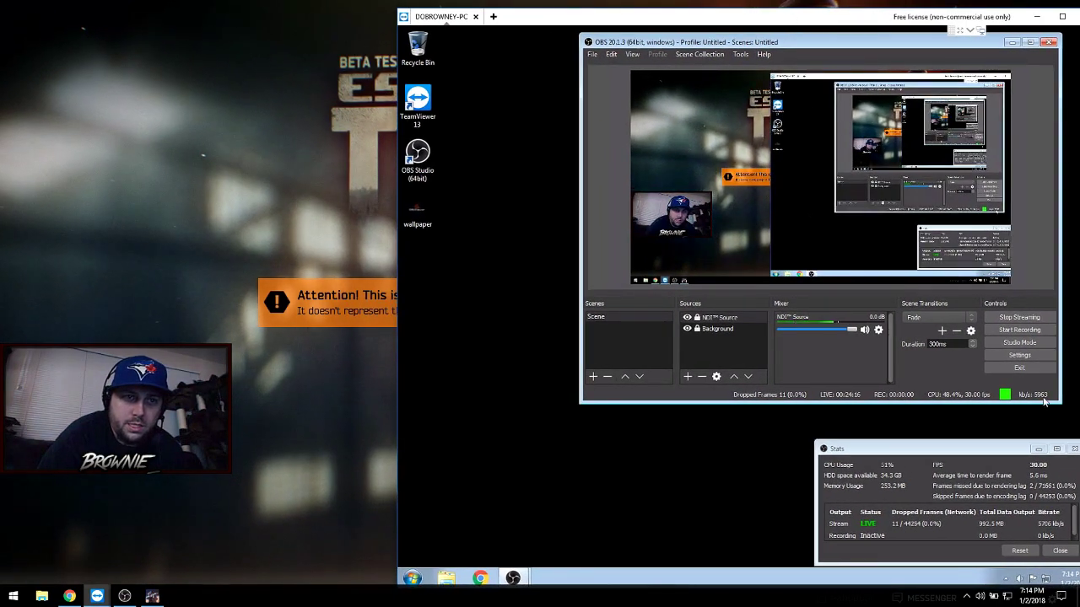
{"action": "key", "text": "alt+Tab"}
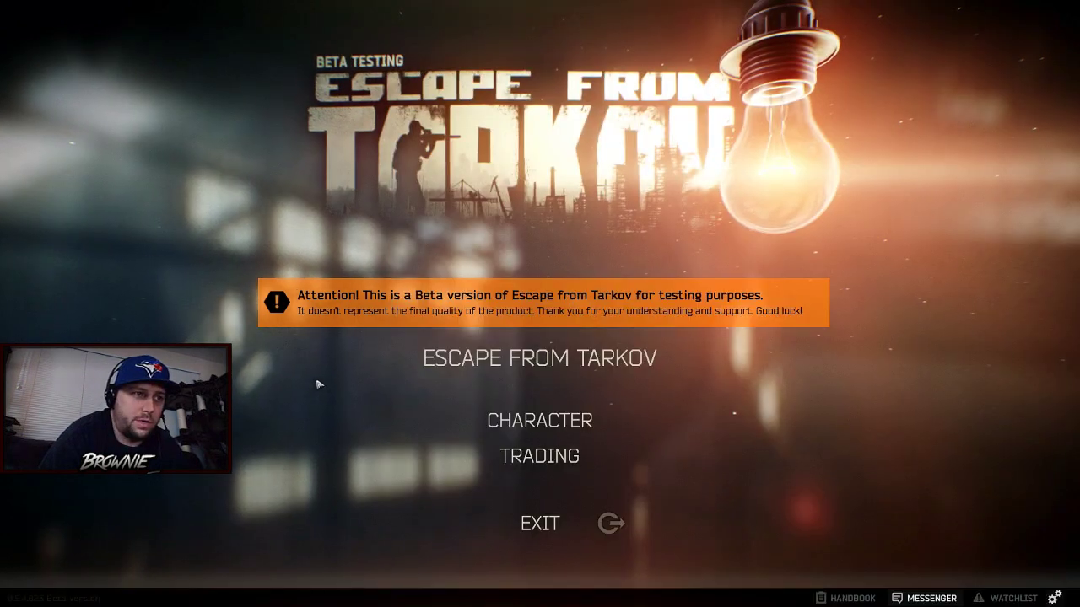
Step: Look through the character's gear and stash and return to the main menu
{"action": "left_click", "coordinate": [540, 421]}
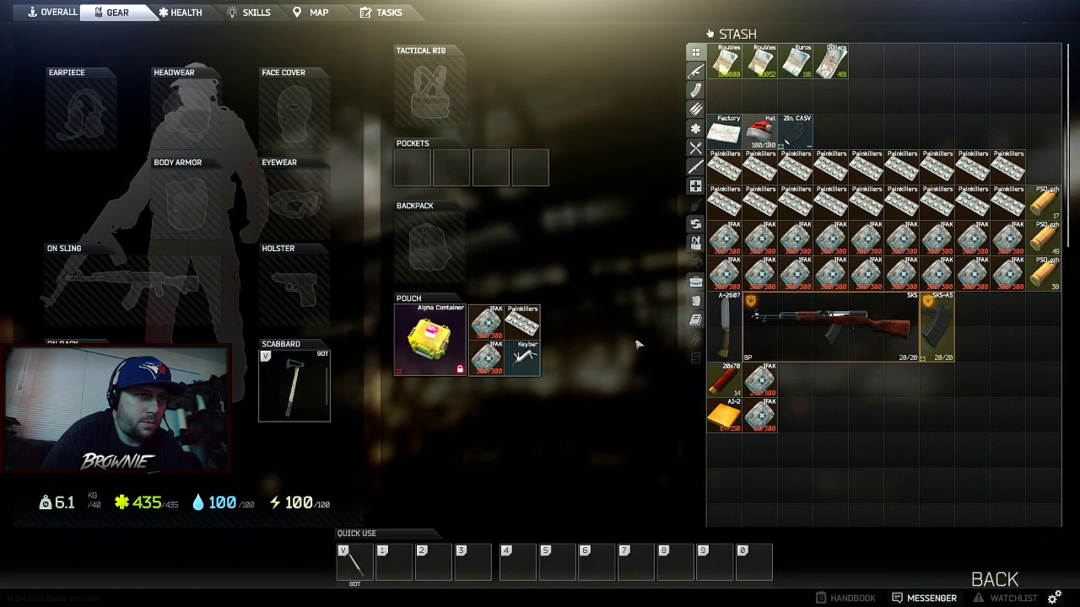
{"action": "scroll", "coordinate": [768, 306], "scroll_direction": "down", "scroll_amount": 10}
{"action": "left_click", "coordinate": [987, 580]}
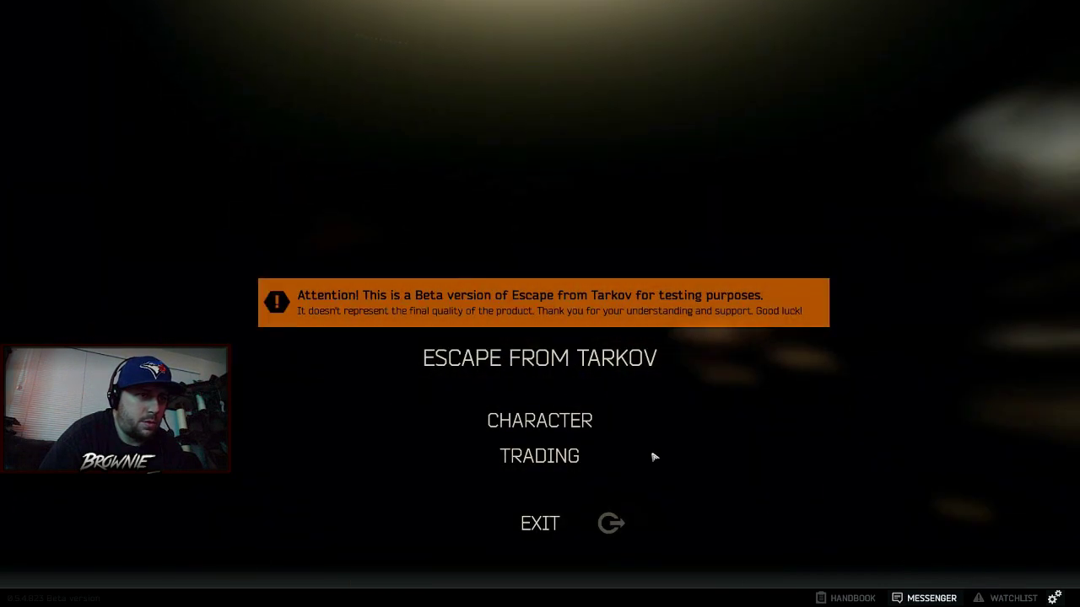
{"action": "left_click", "coordinate": [540, 420]}
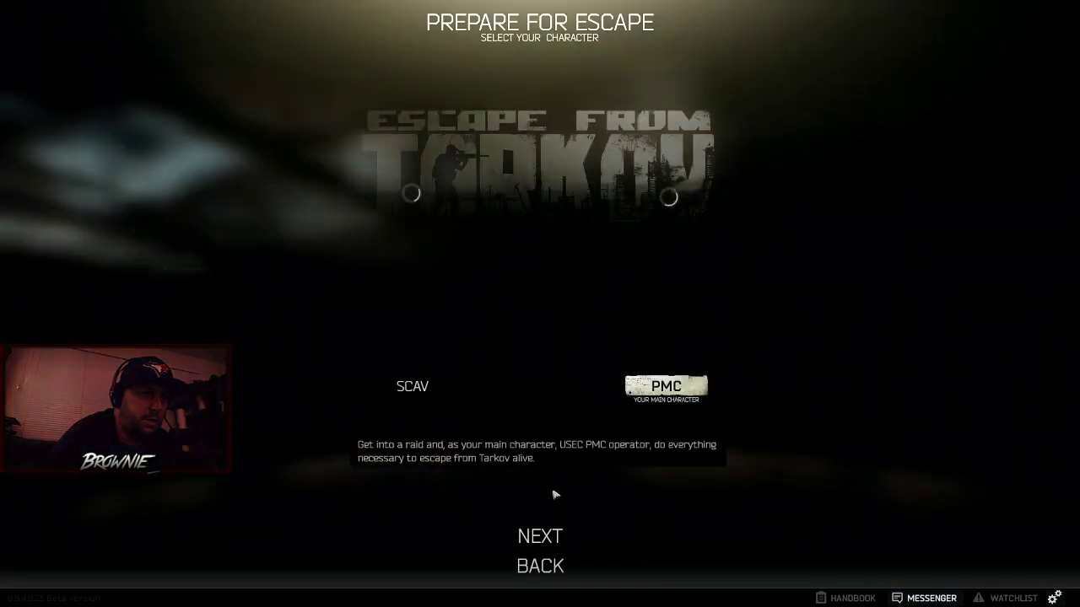
{"action": "left_click", "coordinate": [553, 536]}
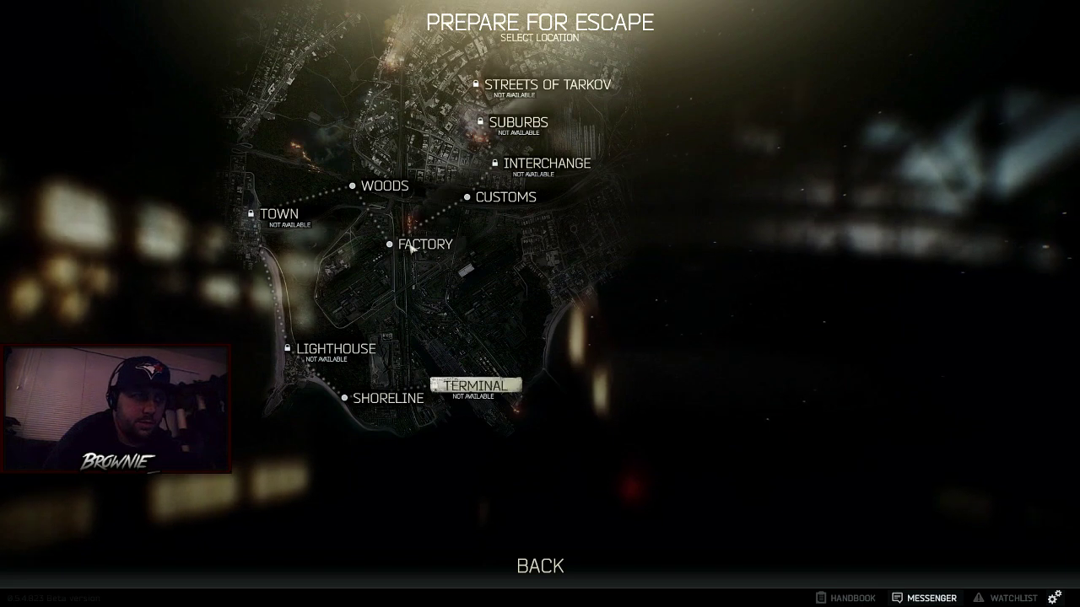
{"action": "left_click", "coordinate": [539, 535]}
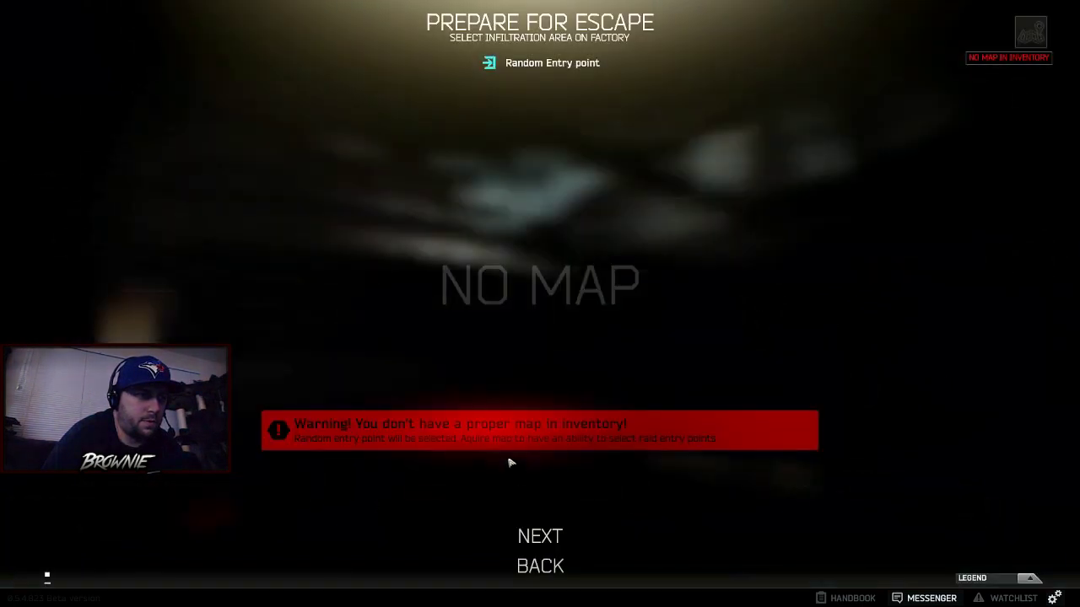
{"action": "left_click", "coordinate": [539, 535]}
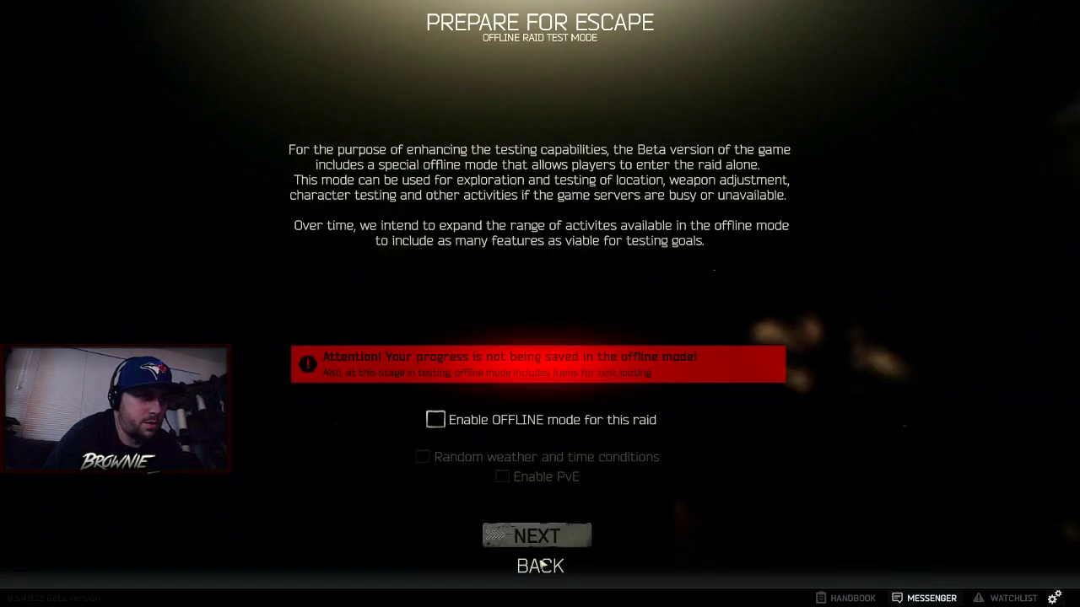
{"action": "left_click", "coordinate": [542, 565]}
{"action": "left_click", "coordinate": [542, 566]}
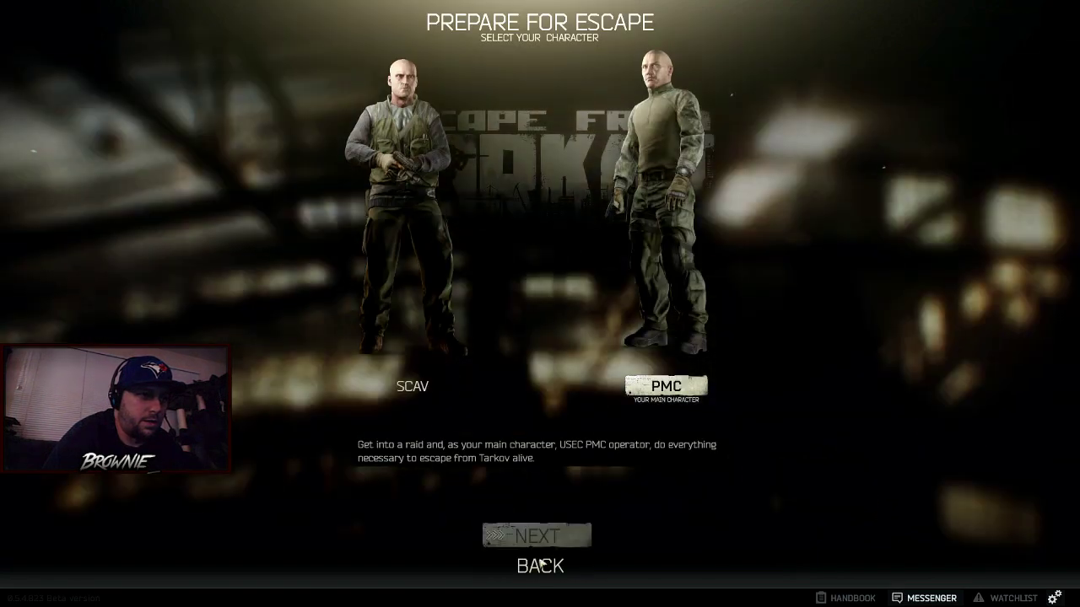
{"action": "left_click", "coordinate": [543, 565]}
Step: Open the ICase in the character's stash, equip its M4A1 in the On Sling slot and return to the main menu
{"action": "left_click", "coordinate": [543, 419]}
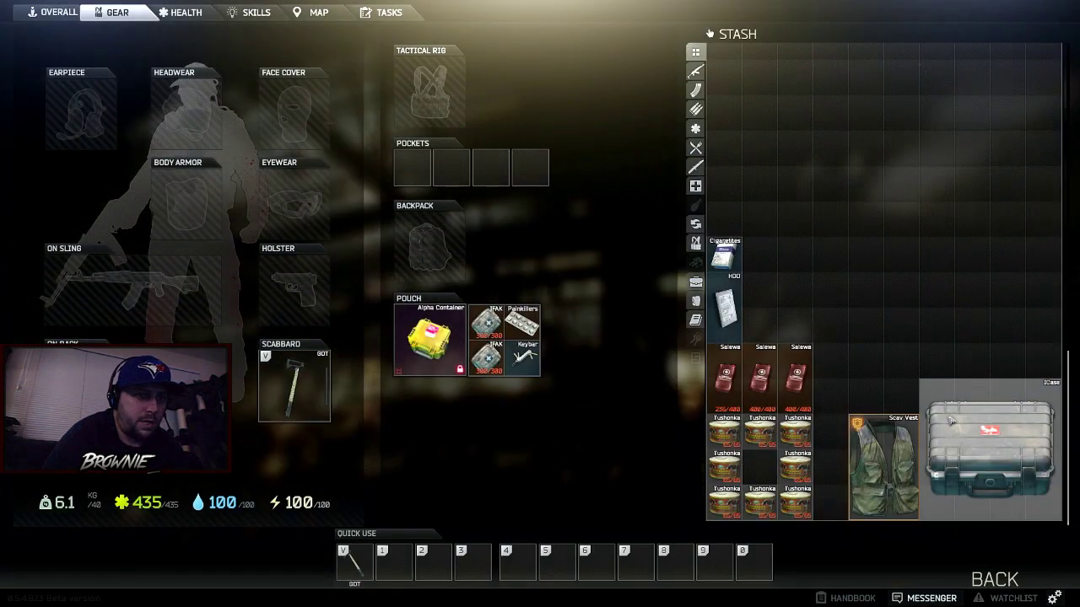
{"action": "right_click", "coordinate": [950, 420]}
{"action": "left_click", "coordinate": [987, 395]}
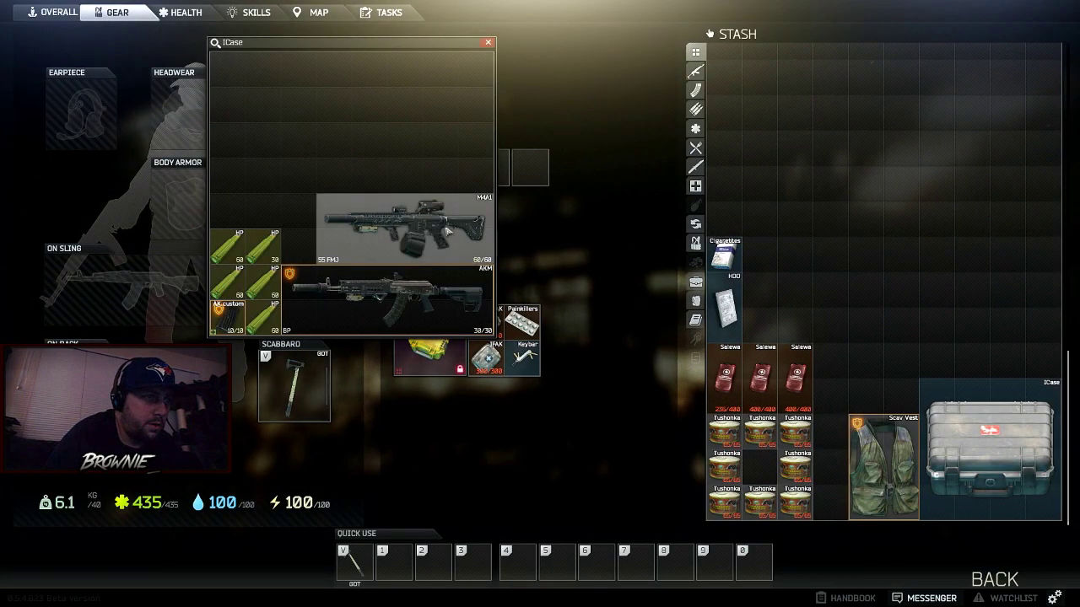
{"action": "left_click_drag", "start_coordinate": [369, 41], "coordinate": [722, 44]}
{"action": "left_click_drag", "start_coordinate": [759, 228], "coordinate": [442, 266]}
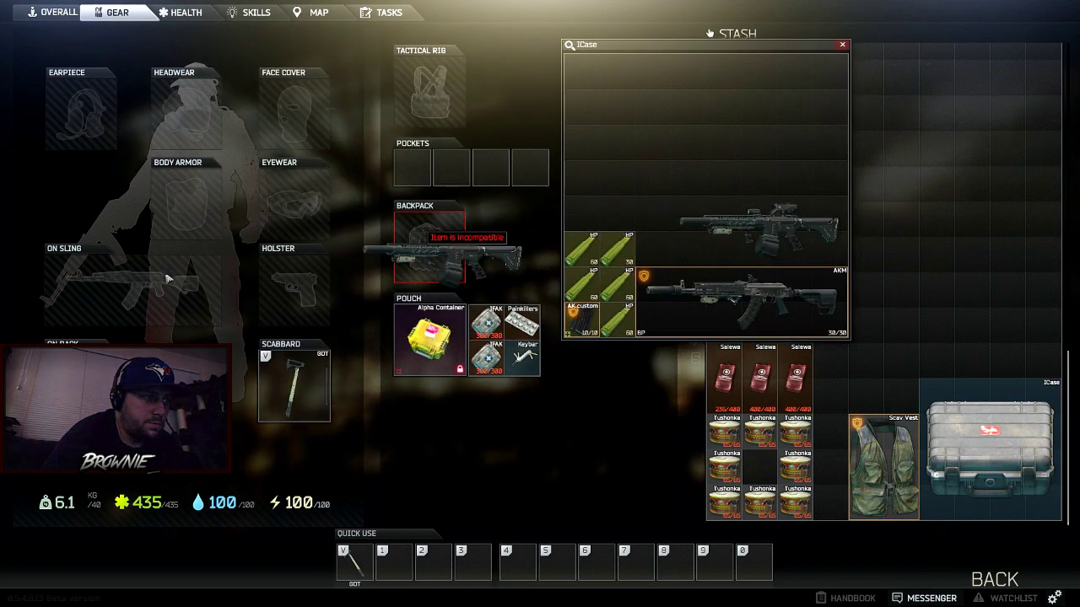
{"action": "left_click_drag", "start_coordinate": [167, 279], "coordinate": [169, 280]}
{"action": "left_click", "coordinate": [995, 580]}
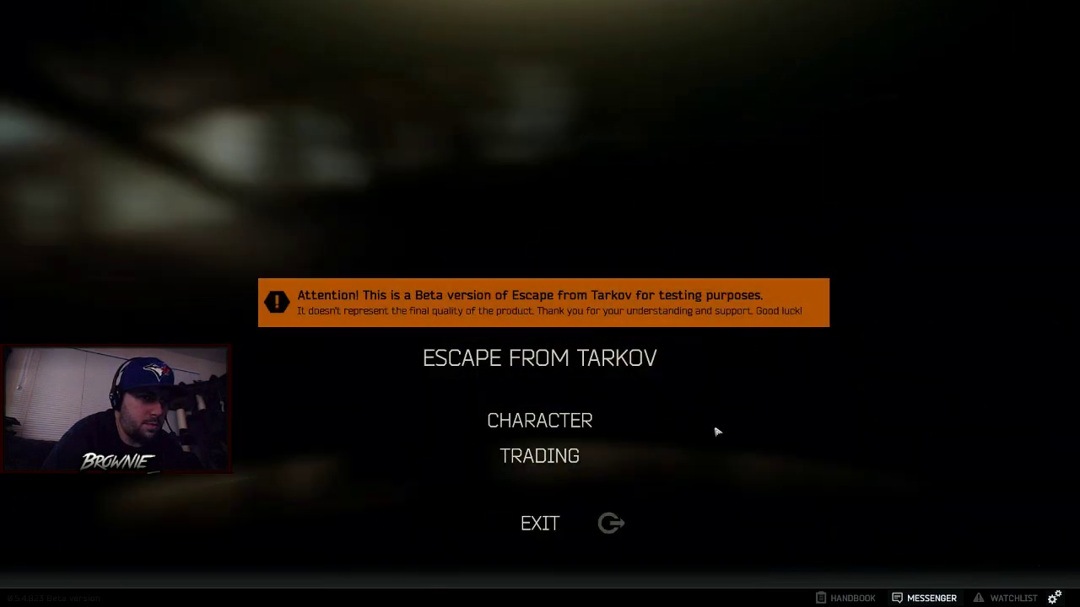
Step: Set up a Factory raid with the PMC character, enable OFFLINE mode for it and deploy
{"action": "left_click", "coordinate": [608, 361]}
{"action": "left_click", "coordinate": [554, 532]}
{"action": "left_click", "coordinate": [556, 533]}
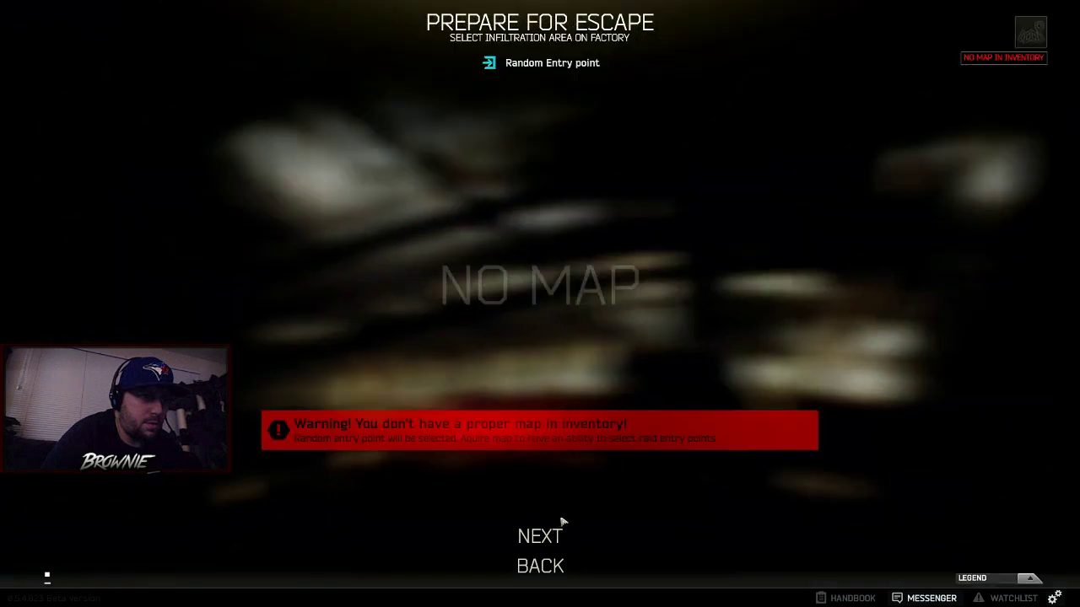
{"action": "left_click", "coordinate": [530, 563]}
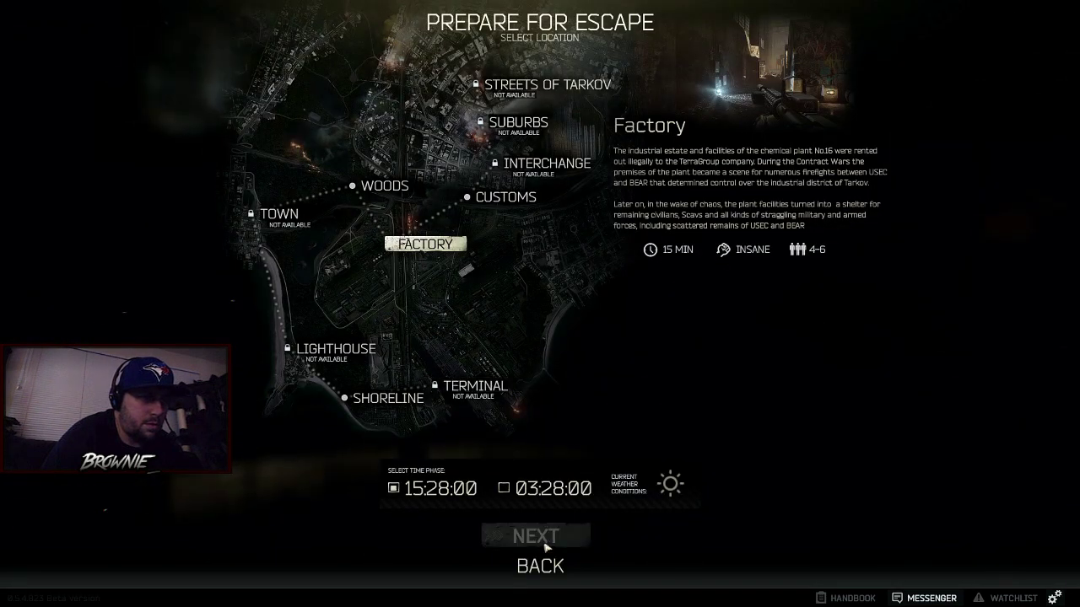
{"action": "left_click", "coordinate": [544, 544]}
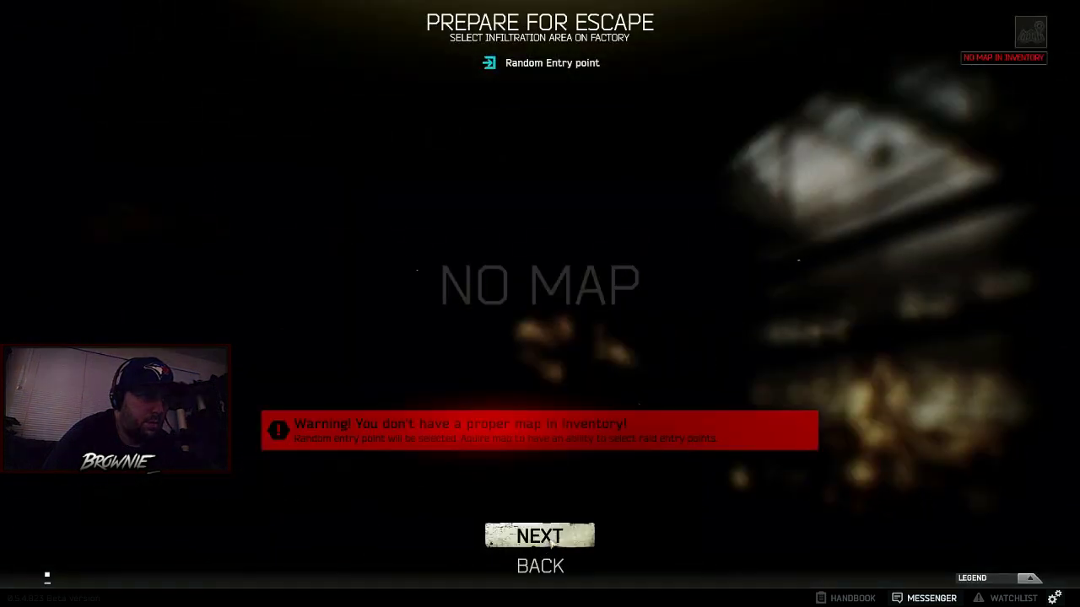
{"action": "left_click", "coordinate": [553, 540]}
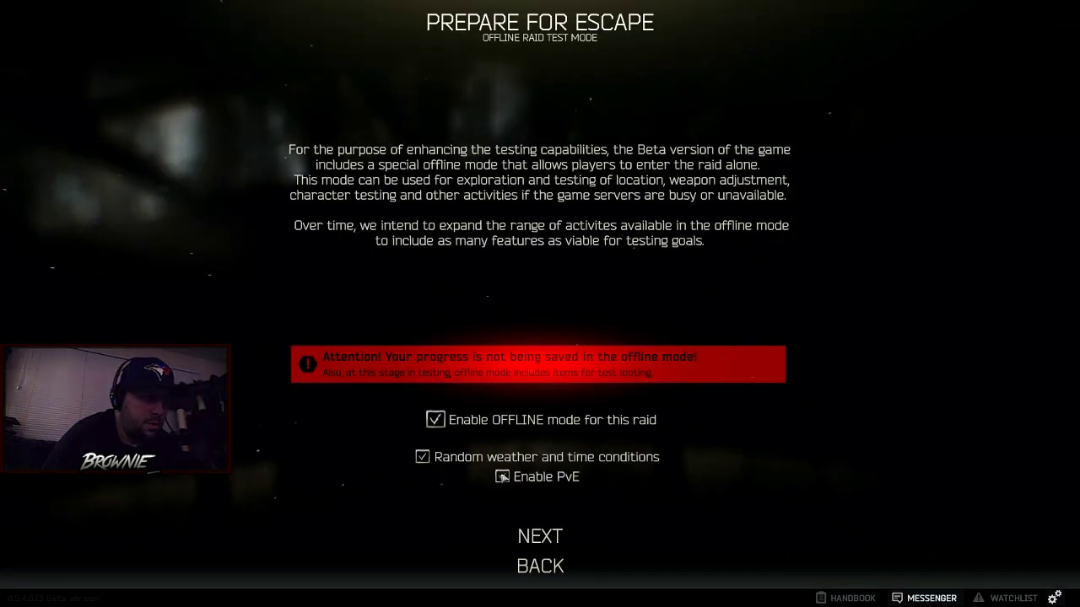
{"action": "left_click", "coordinate": [553, 538]}
{"action": "left_click", "coordinate": [554, 538]}
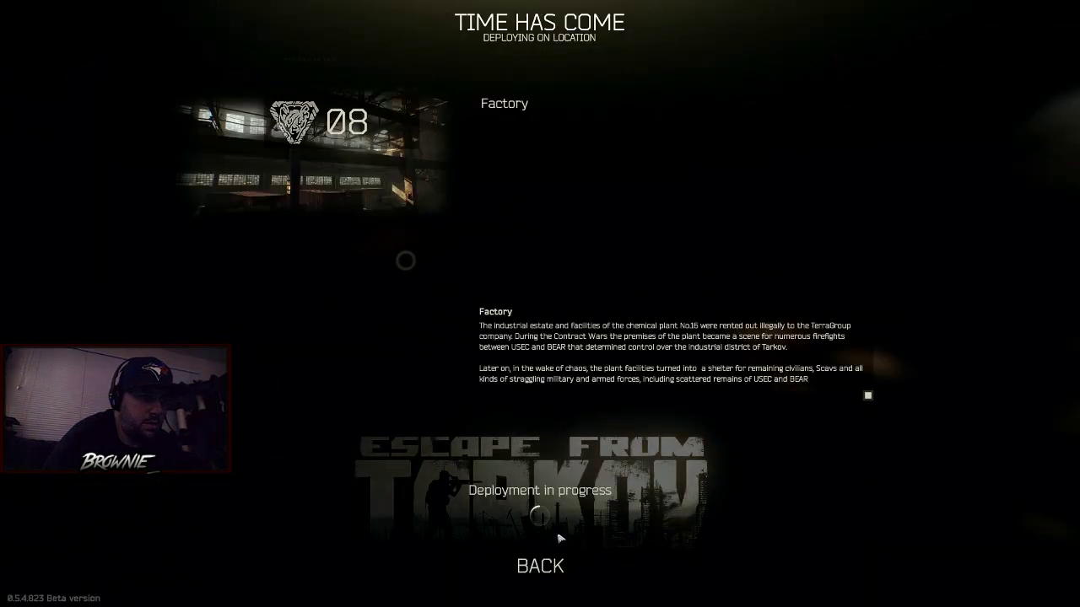
Step: Switch from the game to the TeamViewer session and bring the gaming PC's OBS window to the front
{"action": "key", "text": "alt+Tab"}
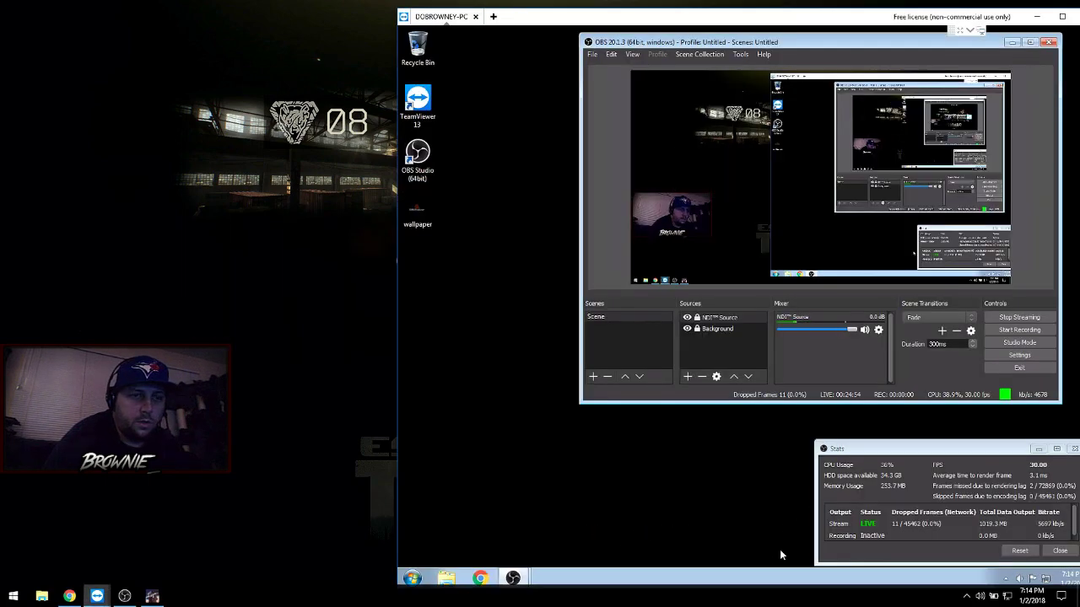
{"action": "left_click", "coordinate": [966, 596]}
{"action": "left_click", "coordinate": [125, 597]}
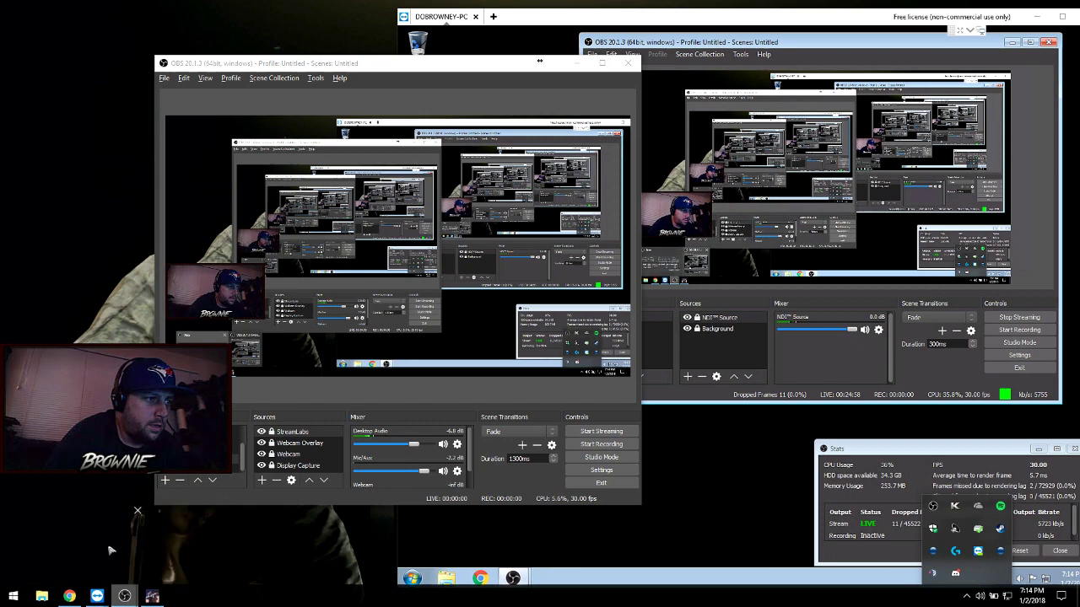
{"action": "left_click", "coordinate": [722, 488]}
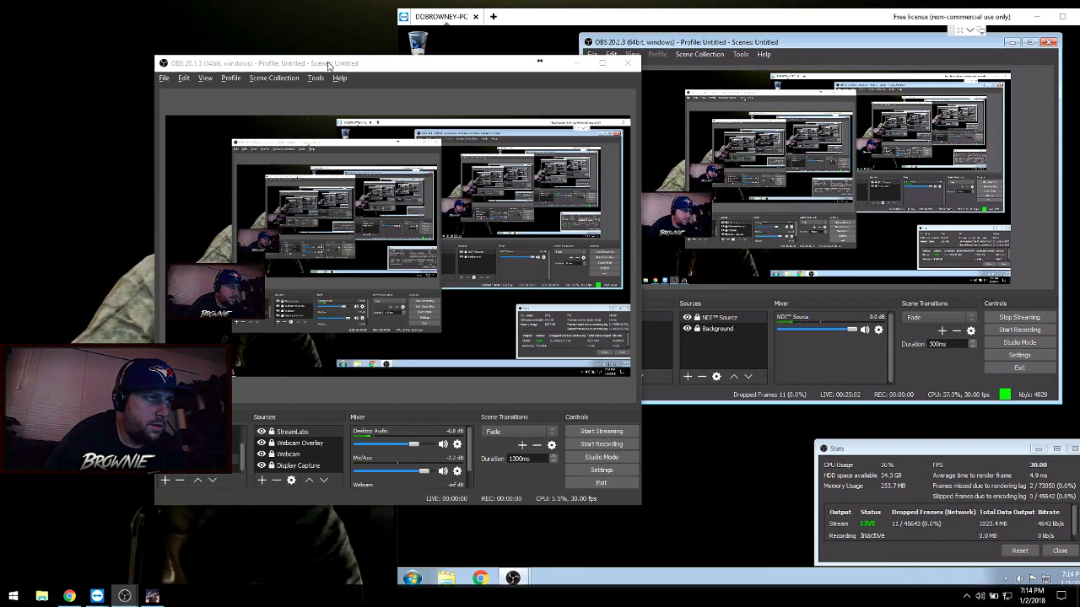
Step: Arrange the gaming PC's OBS and Stats windows so both PCs' stats are in view, and reset the gaming PC's statistics
{"action": "left_click_drag", "start_coordinate": [539, 61], "coordinate": [623, 79]}
{"action": "left_click_drag", "start_coordinate": [262, 73], "coordinate": [828, 226]}
{"action": "left_click", "coordinate": [506, 84]}
{"action": "left_click_drag", "start_coordinate": [506, 85], "coordinate": [557, 72]}
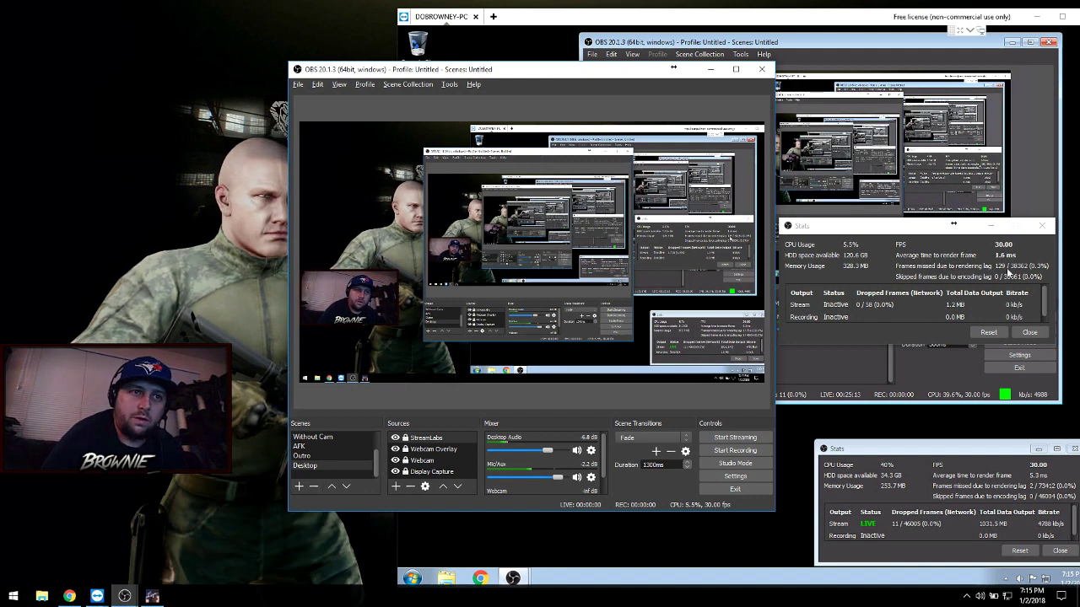
{"action": "left_click", "coordinate": [989, 332]}
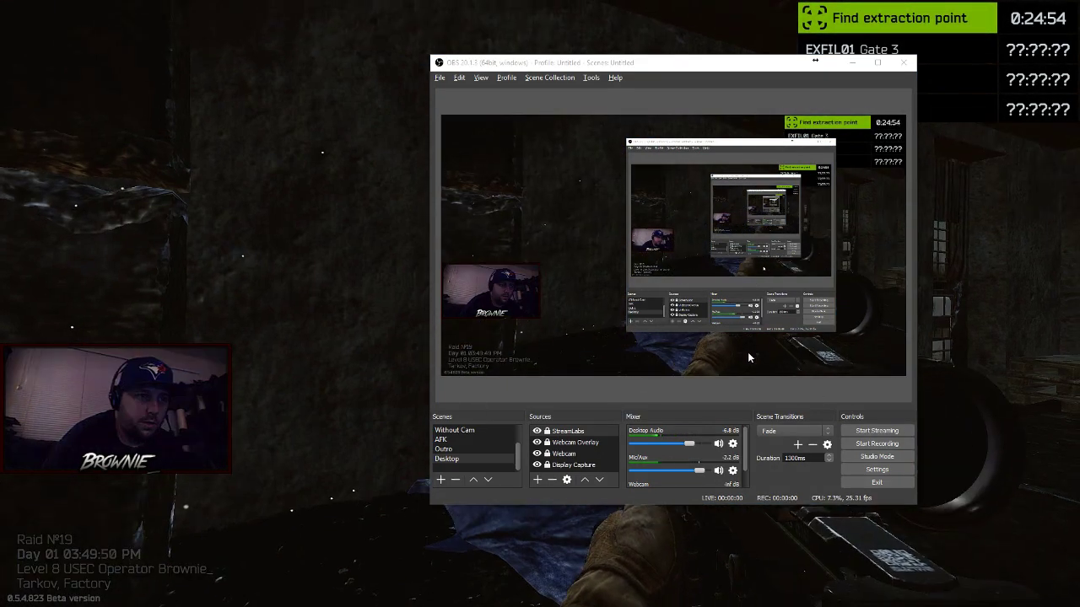
Step: Move the gaming PC's OBS window off its Stats window, check the rendering and encoding lag, and return to the game
{"action": "key", "text": "alt+Tab"}
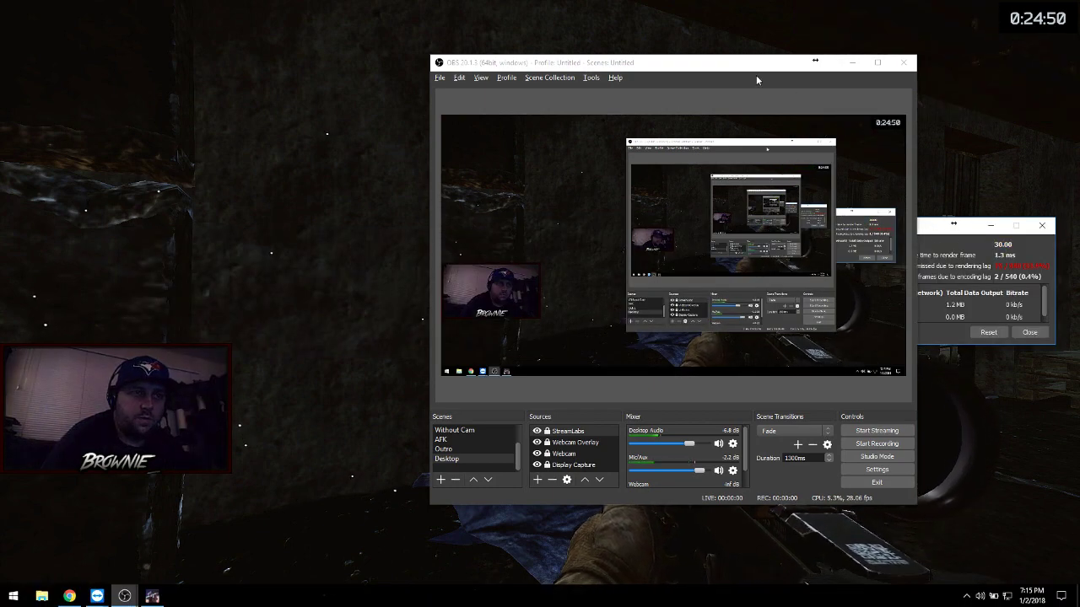
{"action": "left_click_drag", "start_coordinate": [756, 64], "coordinate": [684, 62]}
{"action": "mouse_move", "coordinate": [890, 230]}
{"action": "left_mouse_down"}
{"action": "mouse_move", "coordinate": [903, 202]}
{"action": "mouse_move", "coordinate": [908, 221]}
{"action": "left_mouse_up"}
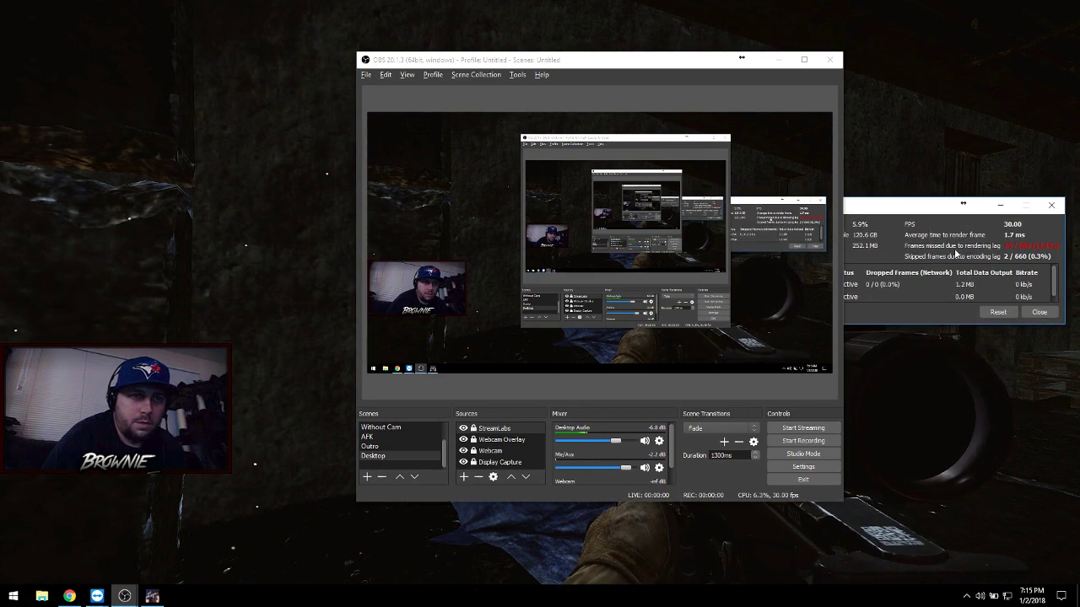
{"action": "key", "text": "alt+Tab"}
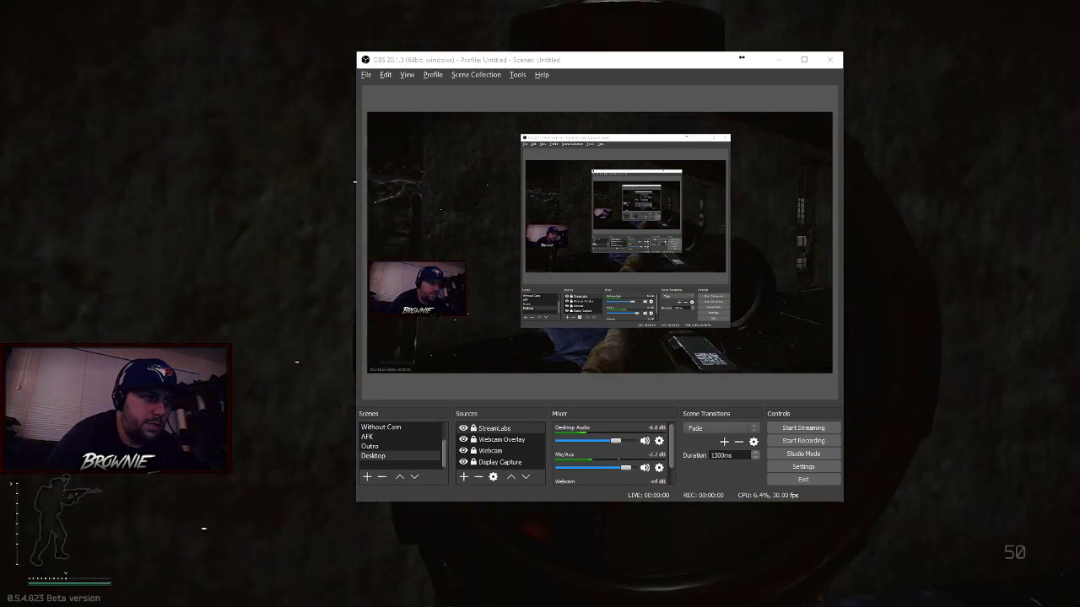
Step: Review the game's graphics settings from the in-raid menu, save them and resume the raid
{"action": "right_click", "coordinate": [540, 304]}
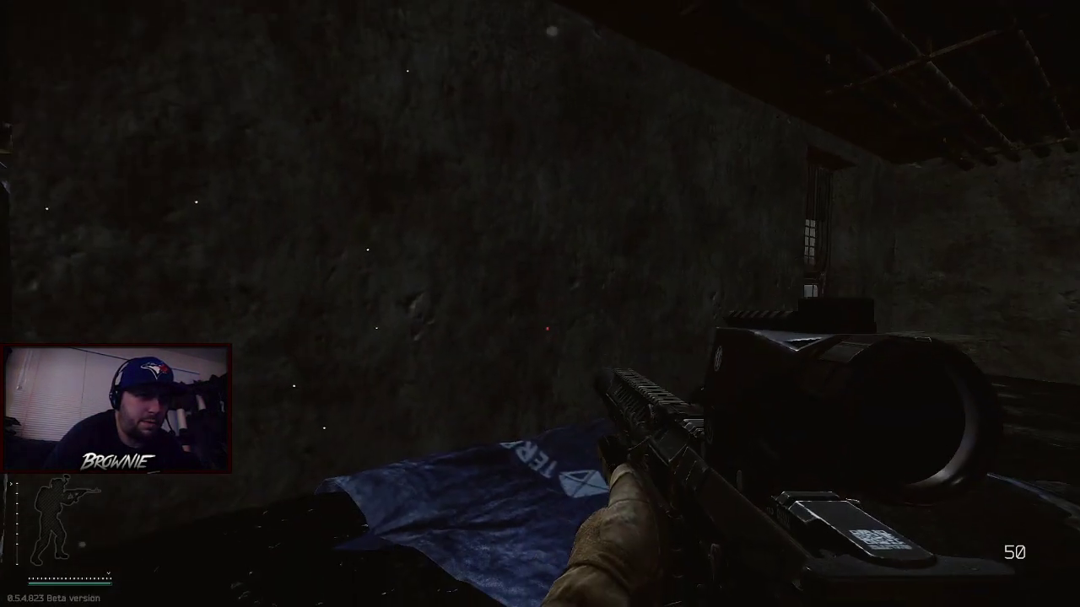
{"action": "key", "text": "Escape"}
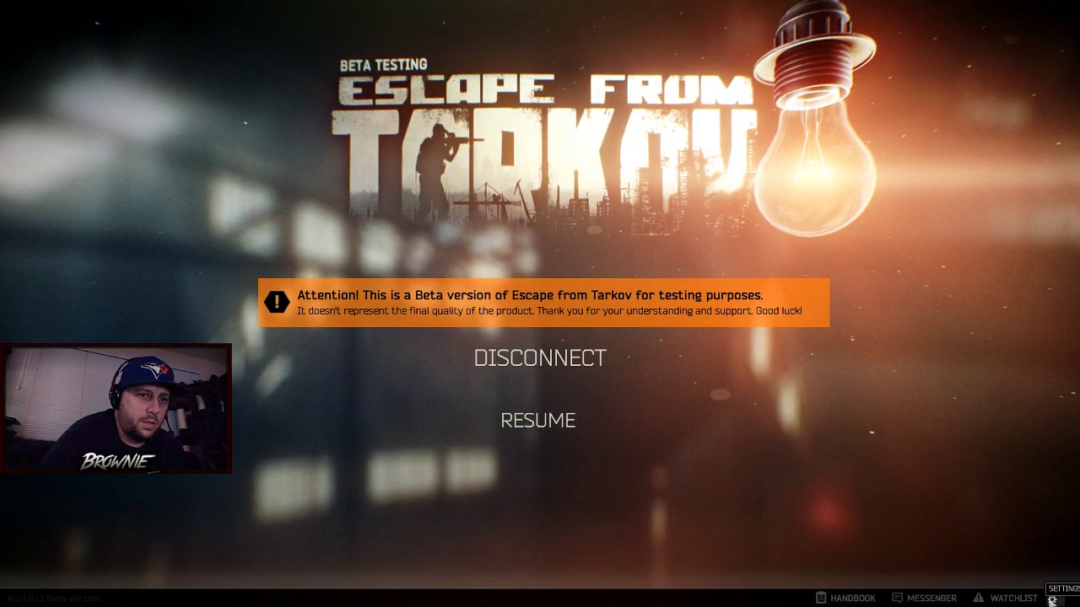
{"action": "left_click", "coordinate": [1054, 597]}
{"action": "left_click", "coordinate": [494, 61]}
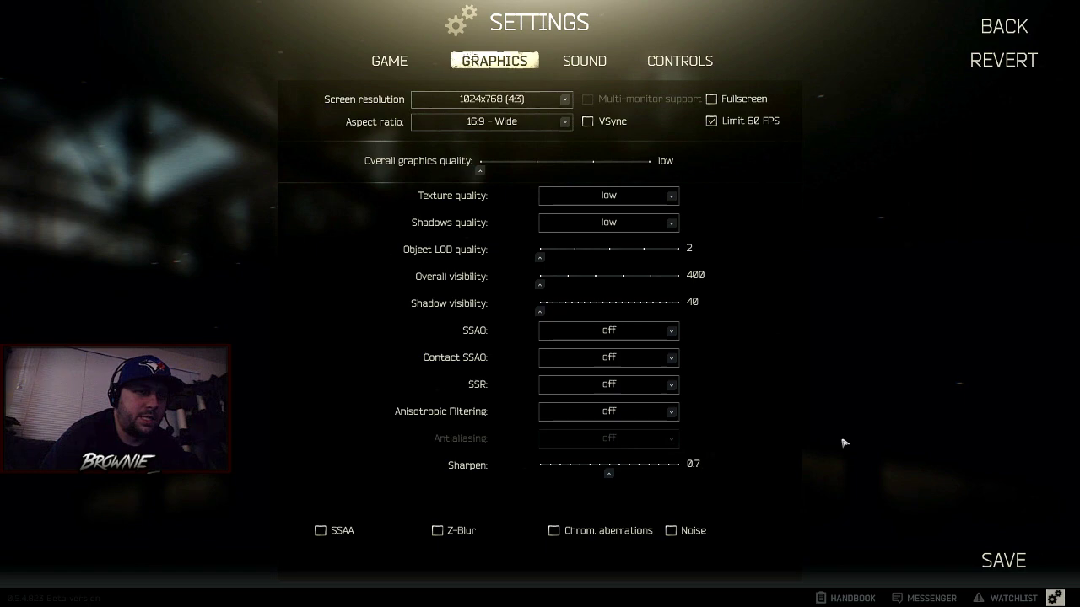
{"action": "left_click", "coordinate": [1003, 560]}
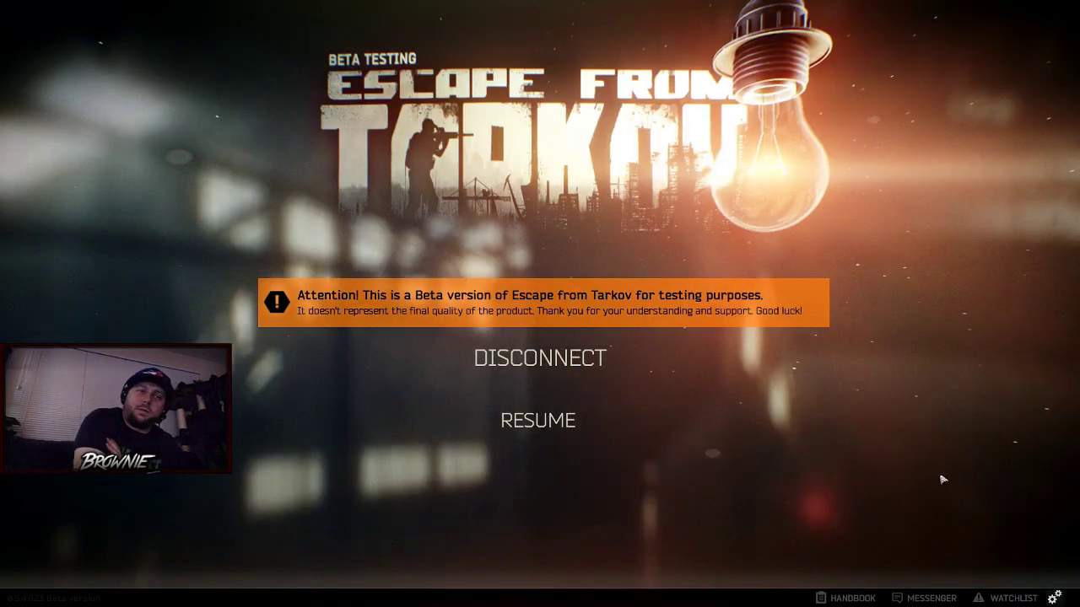
{"action": "left_click", "coordinate": [1054, 596]}
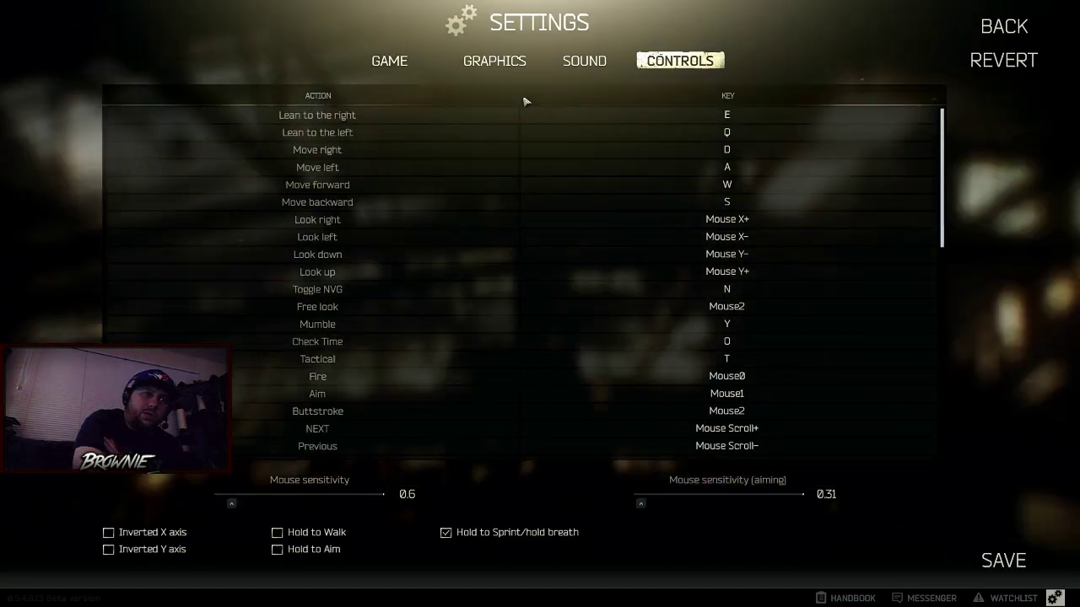
{"action": "left_click", "coordinate": [506, 67]}
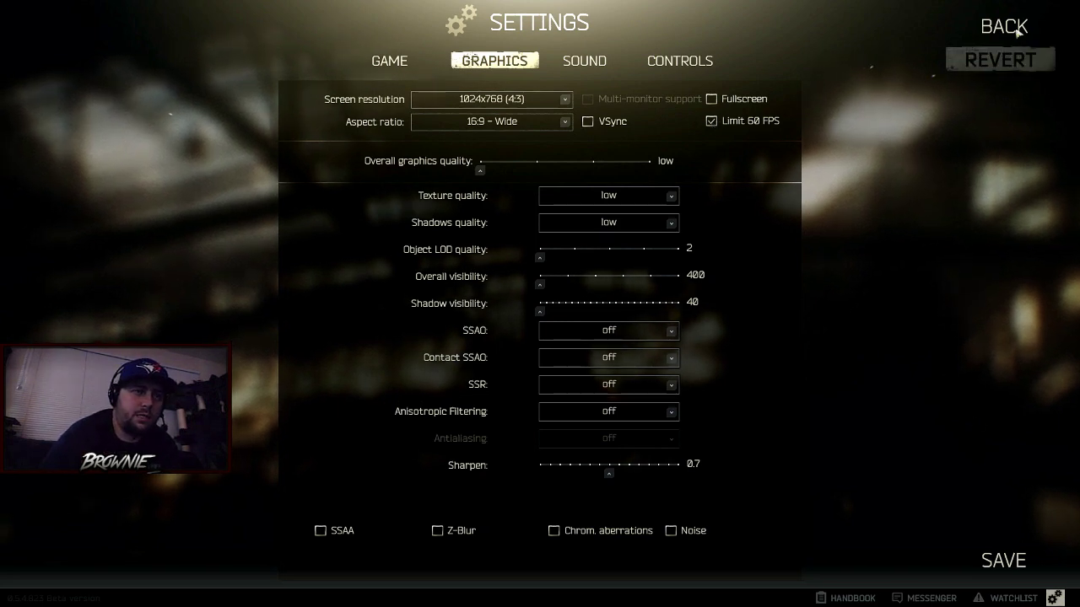
{"action": "left_click", "coordinate": [1006, 562]}
{"action": "key", "text": "Escape"}
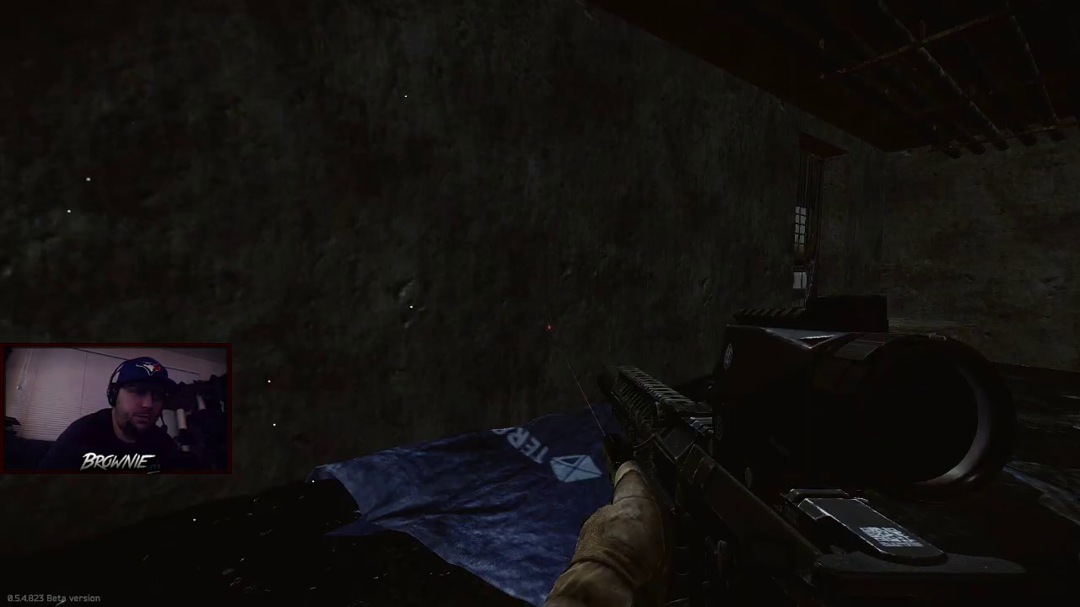
Step: Turn on the in-game FPS overlay with the console command "show fps 1"
{"action": "key", "text": "grave"}
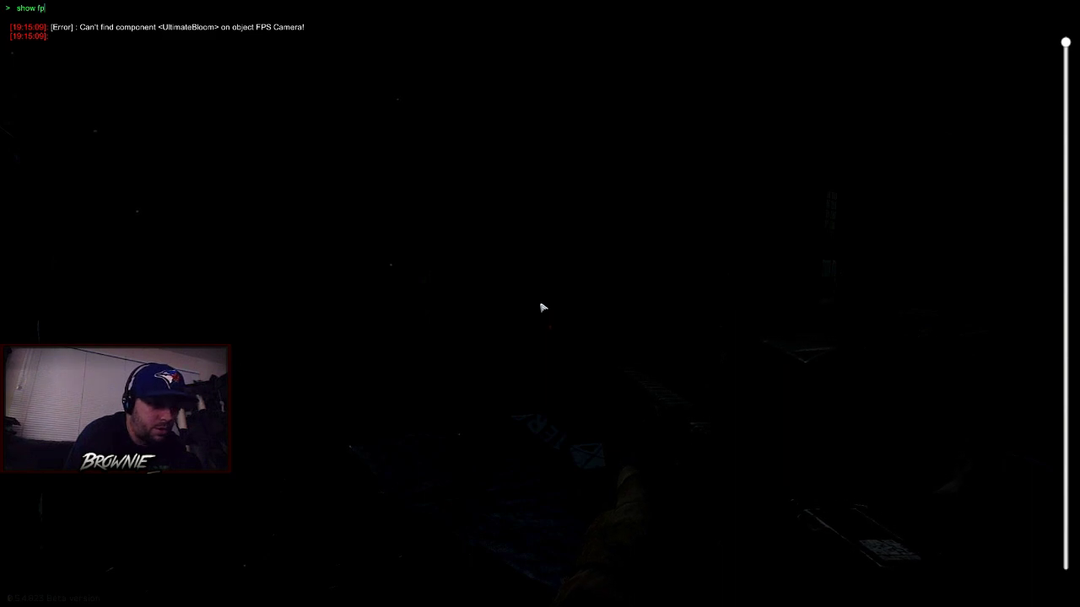
{"action": "type", "text": "show fps 1"}
{"action": "key", "text": "Return"}
{"action": "key", "text": "grave"}
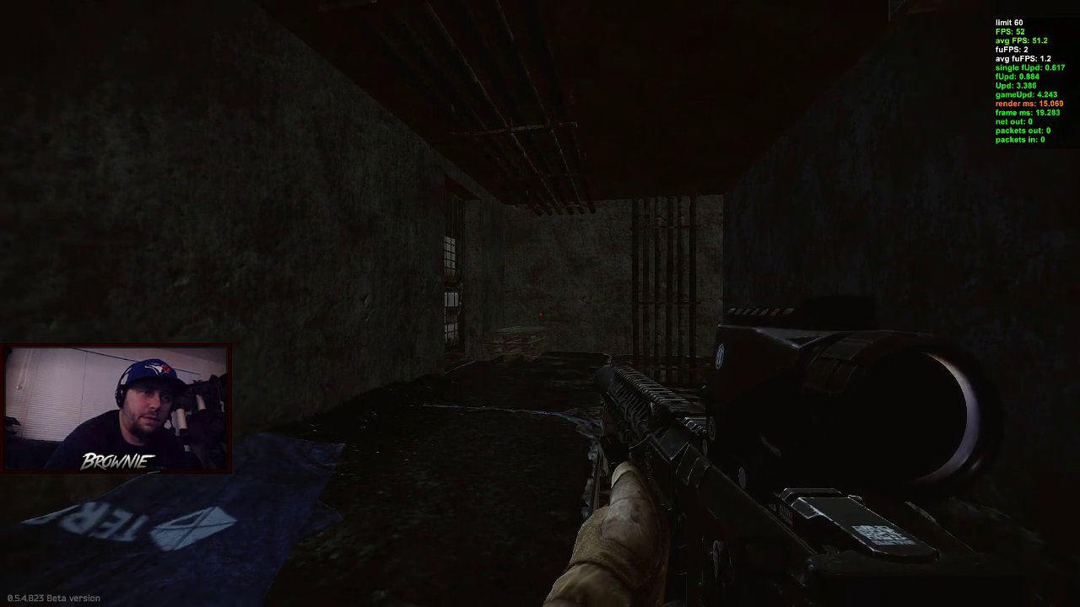
Step: Compare the gaming PC's OBS Stats with the in-game FPS overlay and return to the game
{"action": "key", "text": "alt+Tab"}
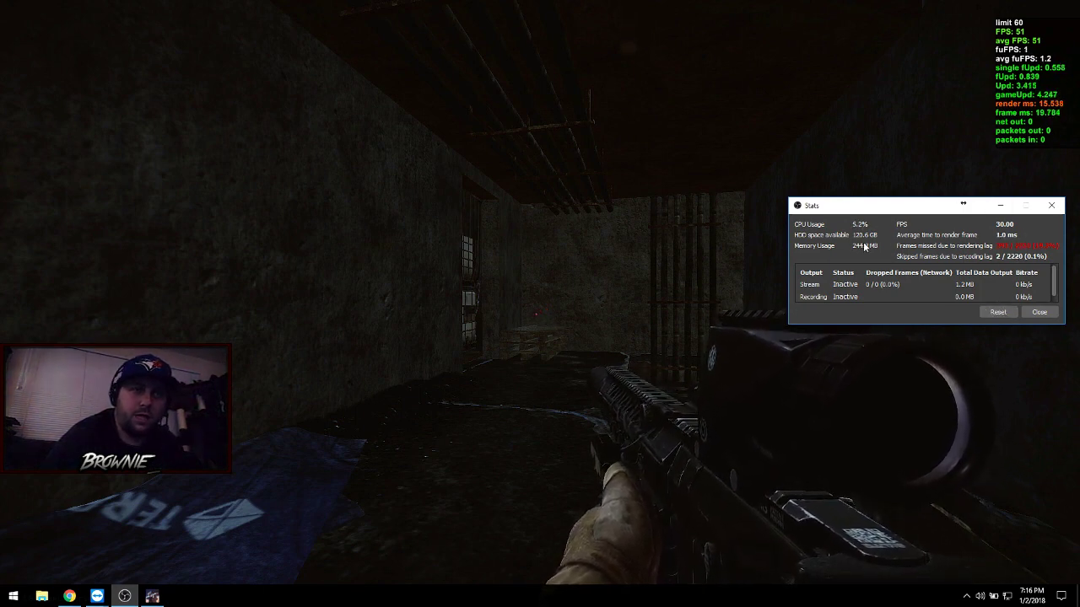
{"action": "key", "text": "alt+Tab"}
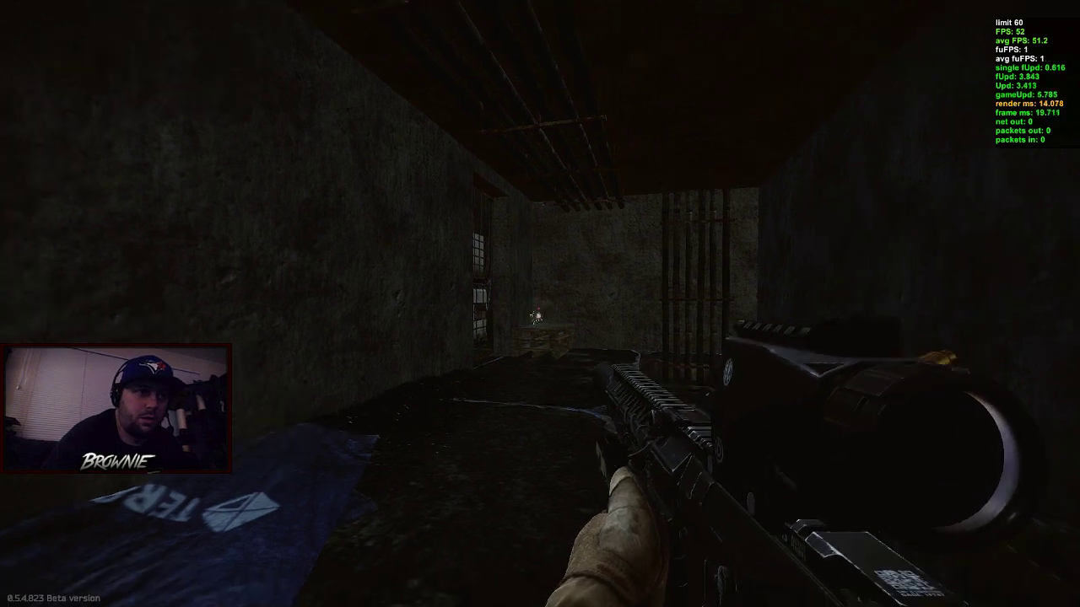
Step: Set the game's screen resolution to 1280x720 (16:9), keep and save the change, and resume the raid
{"action": "key", "text": "Escape"}
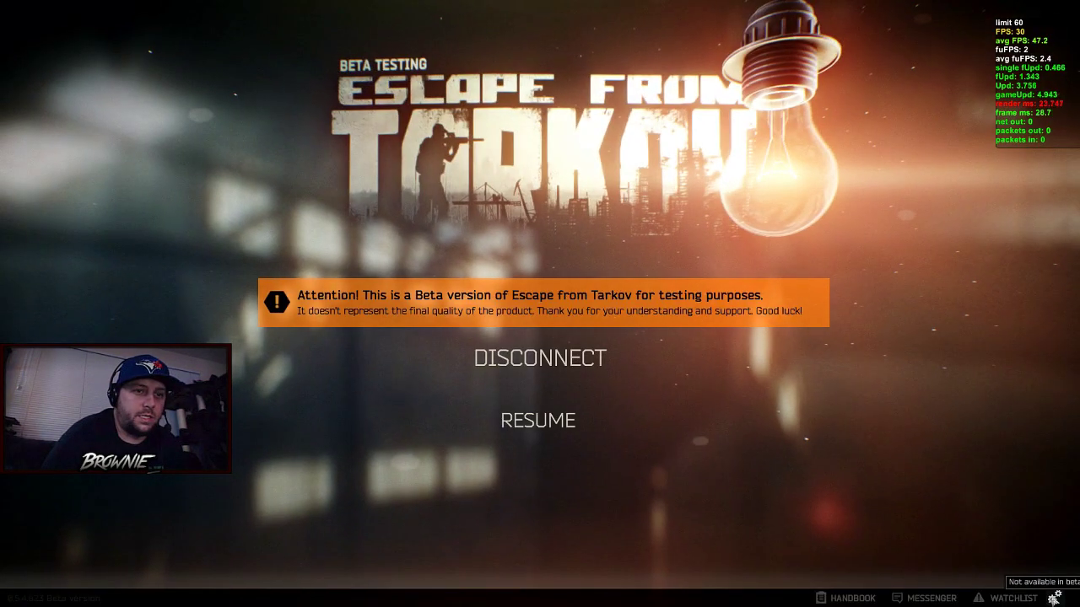
{"action": "left_click", "coordinate": [1054, 598]}
{"action": "left_click", "coordinate": [485, 63]}
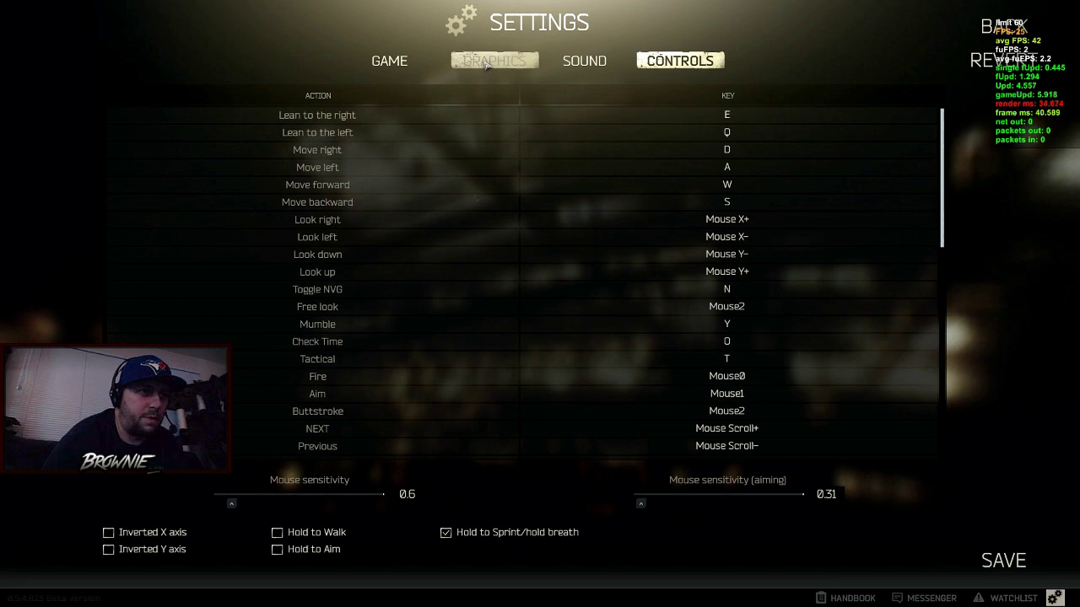
{"action": "left_click", "coordinate": [532, 102]}
{"action": "left_click", "coordinate": [562, 101]}
{"action": "left_click", "coordinate": [562, 101]}
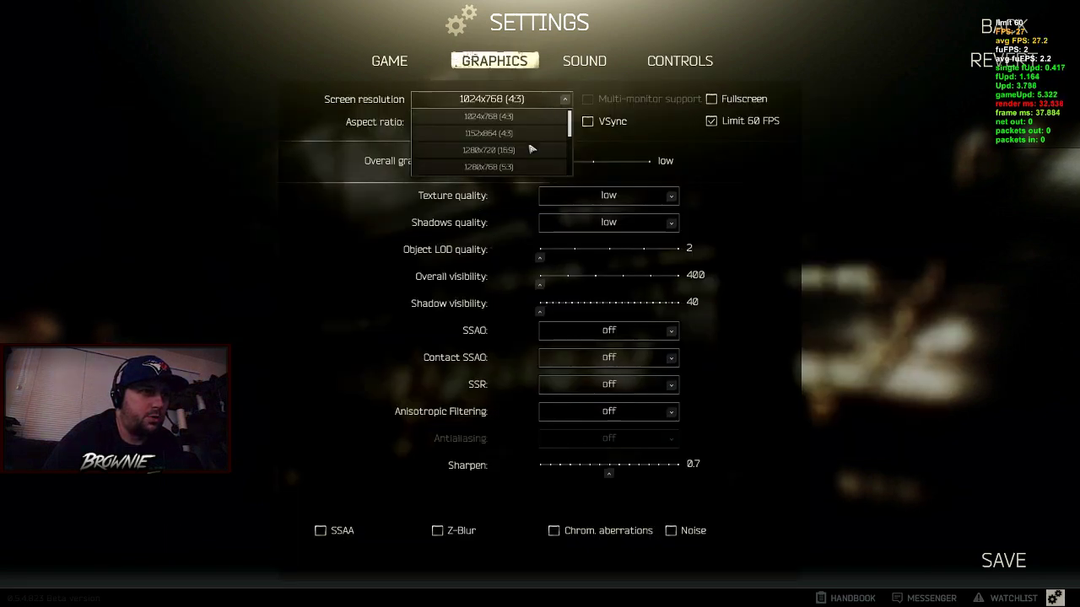
{"action": "left_click", "coordinate": [530, 152]}
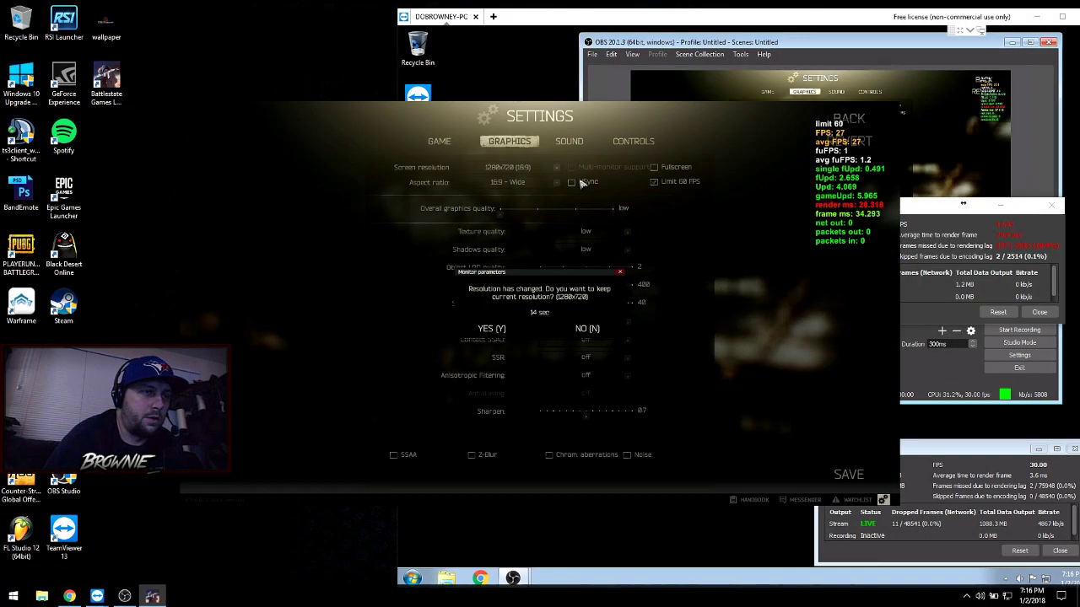
{"action": "left_click", "coordinate": [496, 328]}
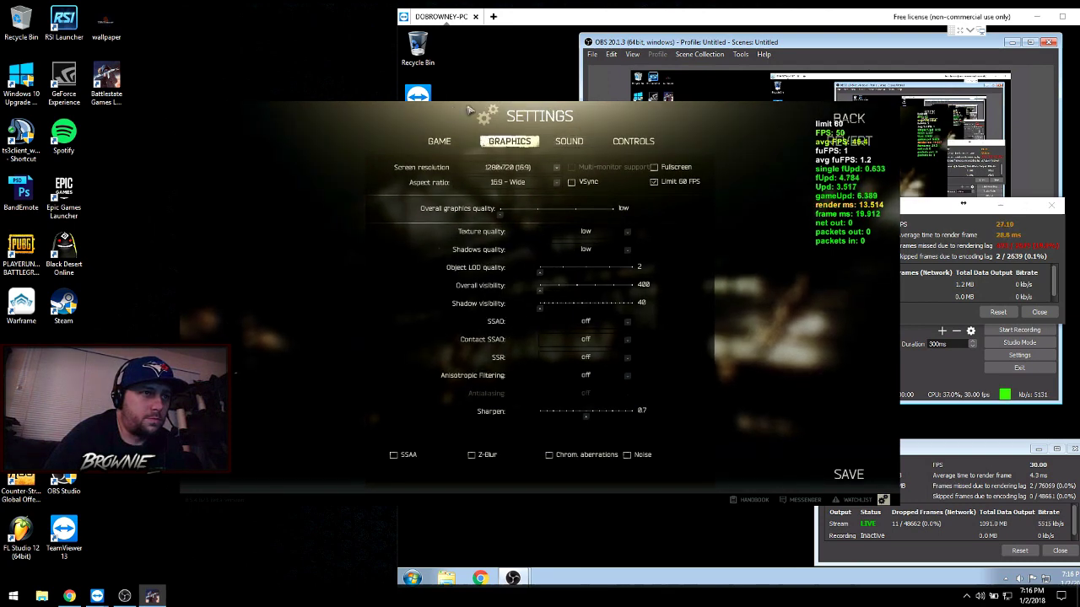
{"action": "left_click", "coordinate": [840, 480]}
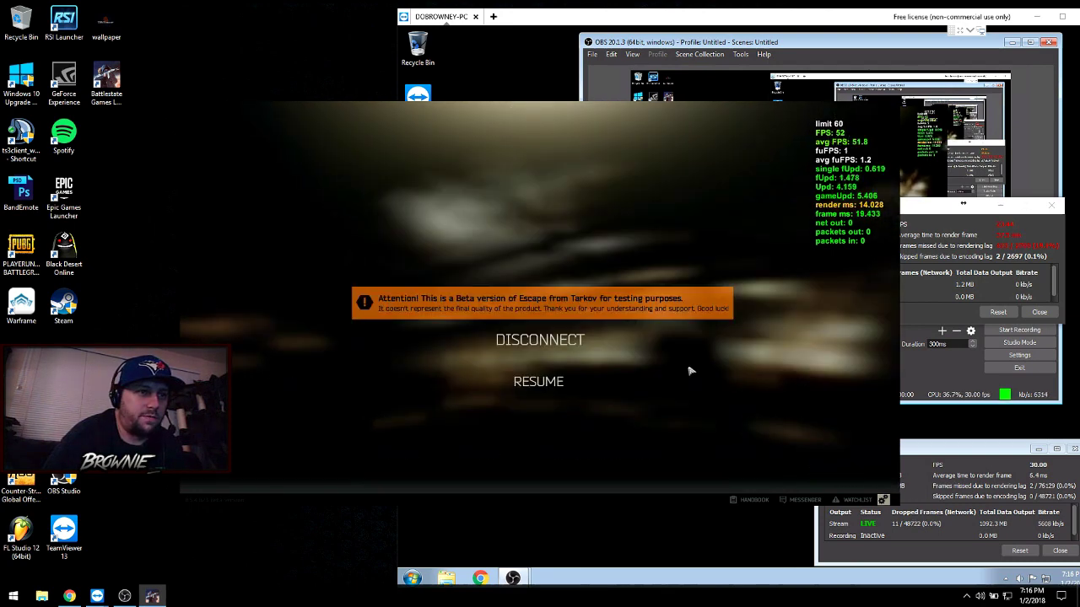
{"action": "key", "text": "Escape"}
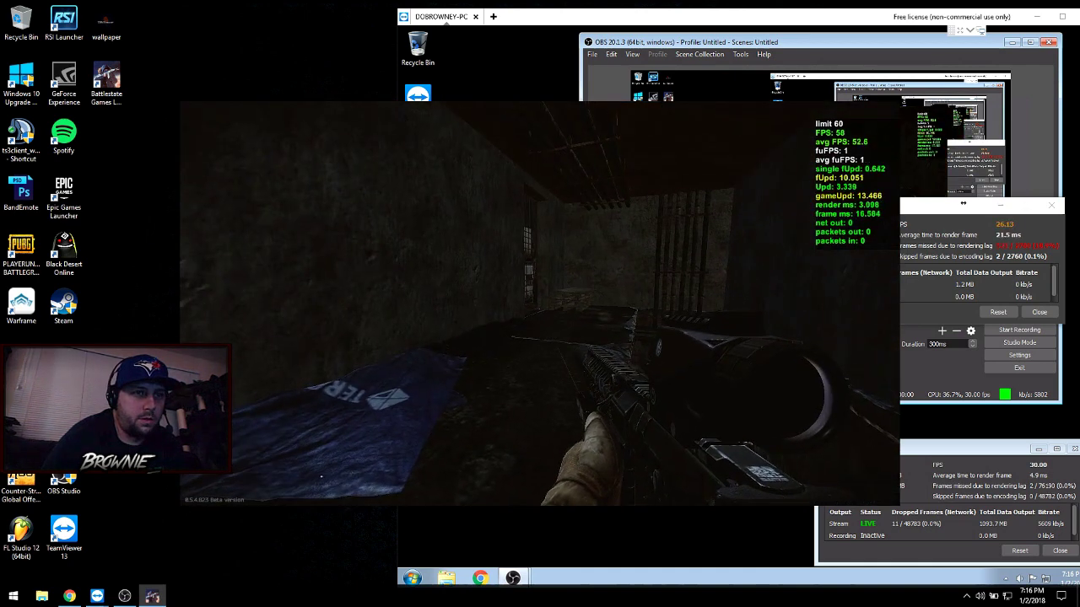
Step: Reset the gaming PC's OBS Stats and reposition the Stats window beside the game to compare it with the in-game FPS overlay
{"action": "key", "text": "alt+Tab"}
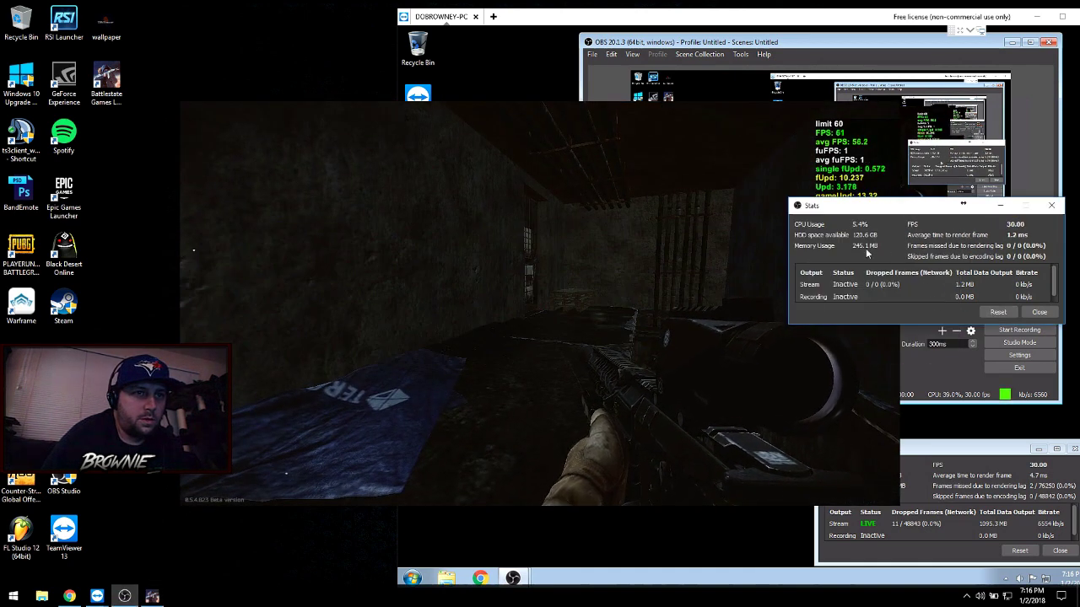
{"action": "left_click_drag", "start_coordinate": [854, 216], "coordinate": [820, 236]}
{"action": "key", "text": "alt+Tab"}
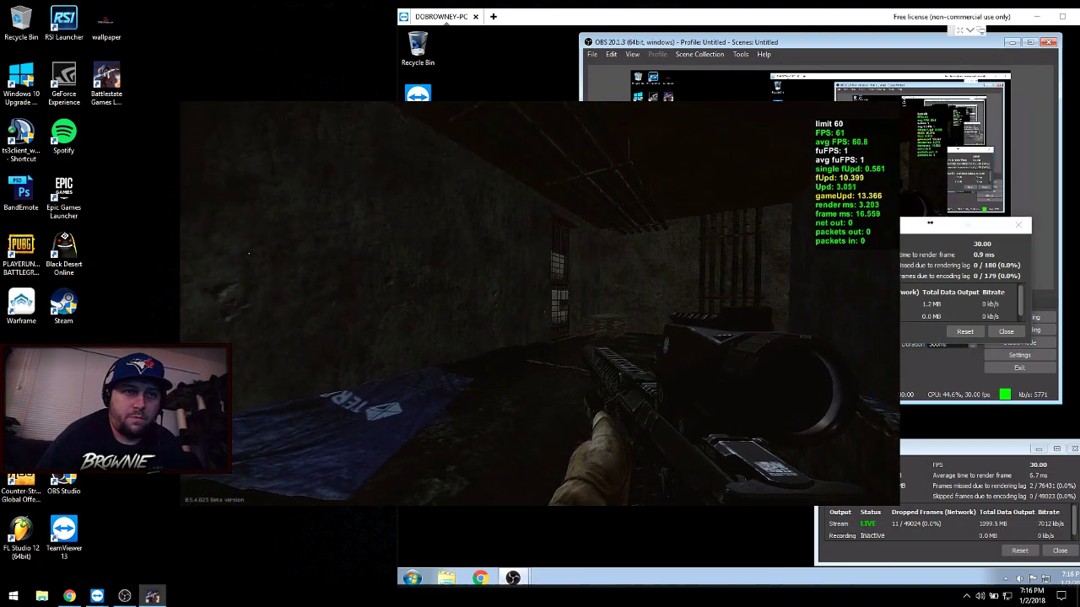
{"action": "left_click", "coordinate": [994, 241]}
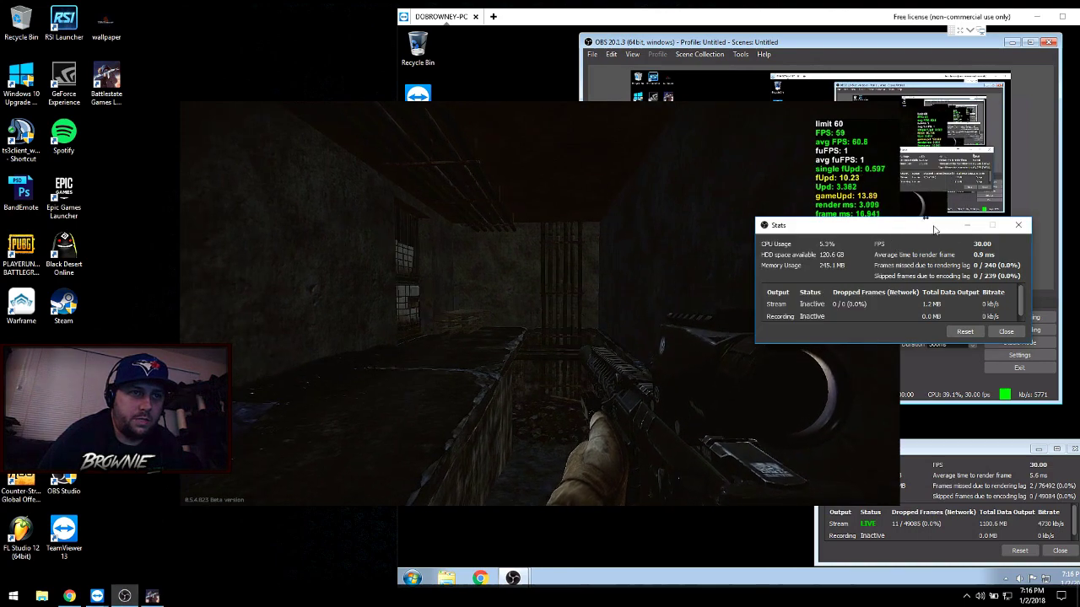
{"action": "left_click_drag", "start_coordinate": [929, 223], "coordinate": [966, 266]}
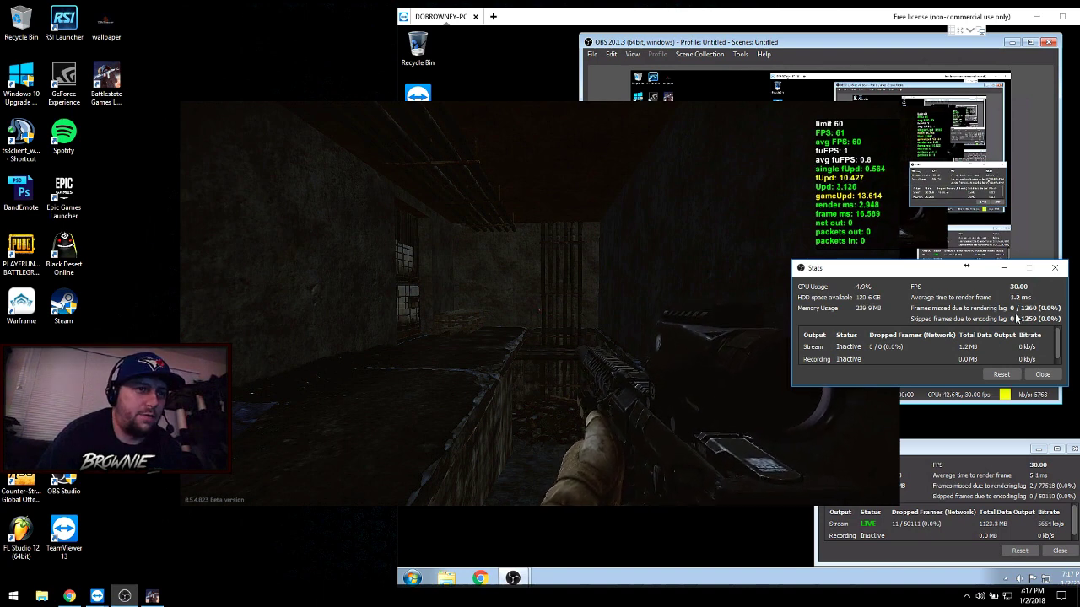
{"action": "left_click_drag", "start_coordinate": [945, 272], "coordinate": [938, 255]}
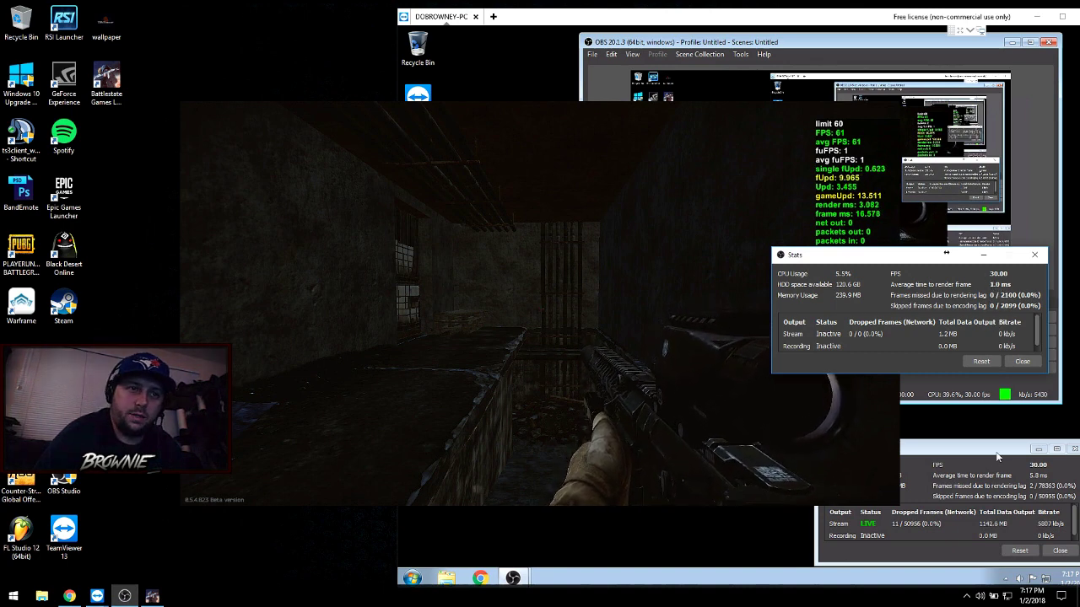
Step: Reset the streaming PC's OBS Stats in the remote session and return to the game
{"action": "left_click", "coordinate": [1012, 489]}
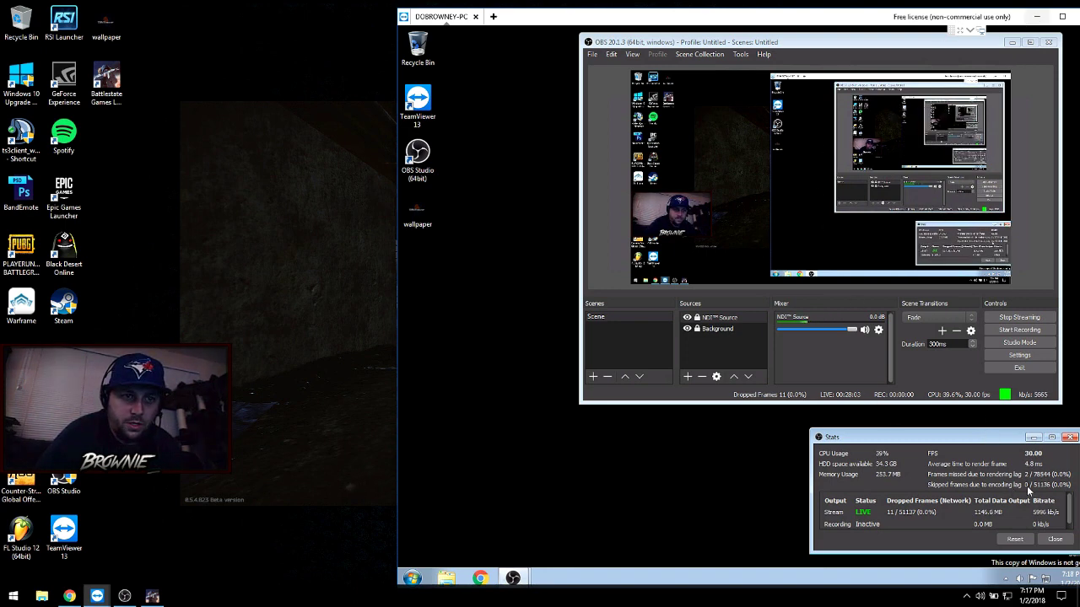
{"action": "left_click", "coordinate": [1015, 539]}
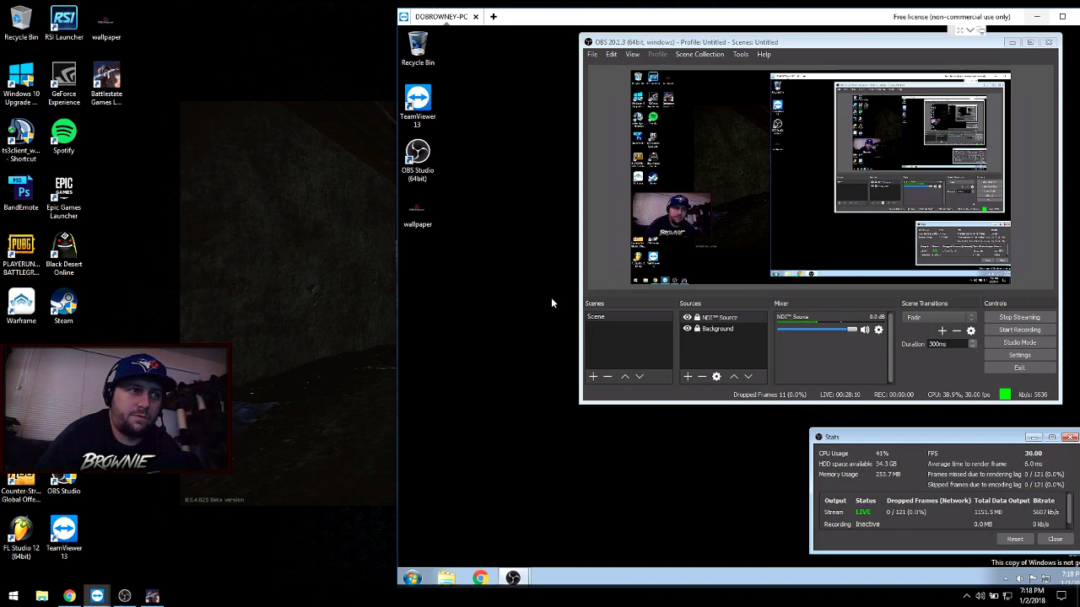
{"action": "key", "text": "alt+Tab"}
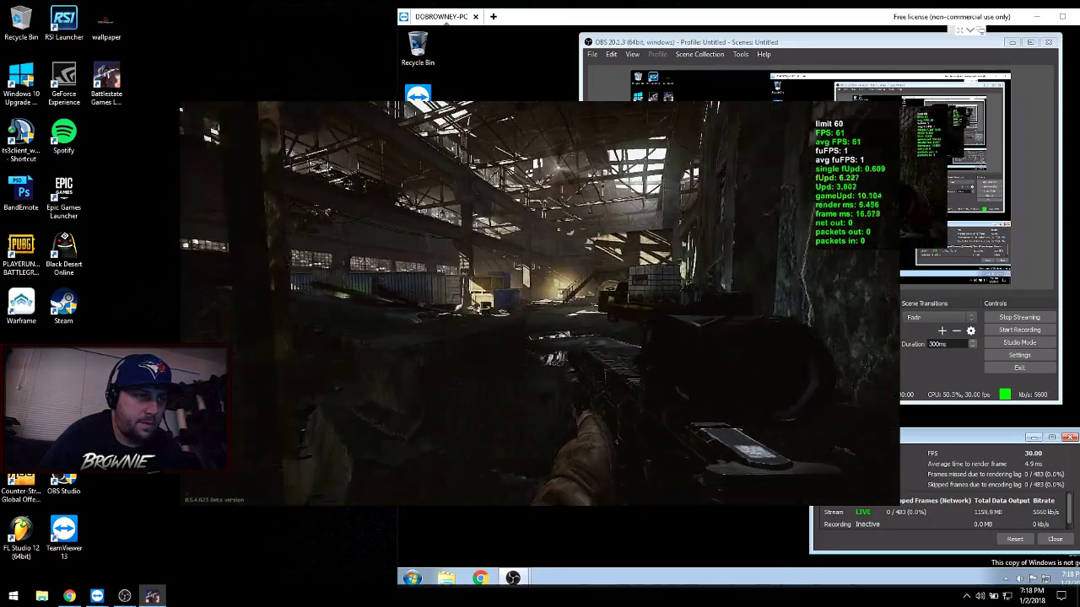
Step: Play on in the raid, aiming through the rifle's scope and lowering it to put the game under load
{"action": "key", "text": "b"}
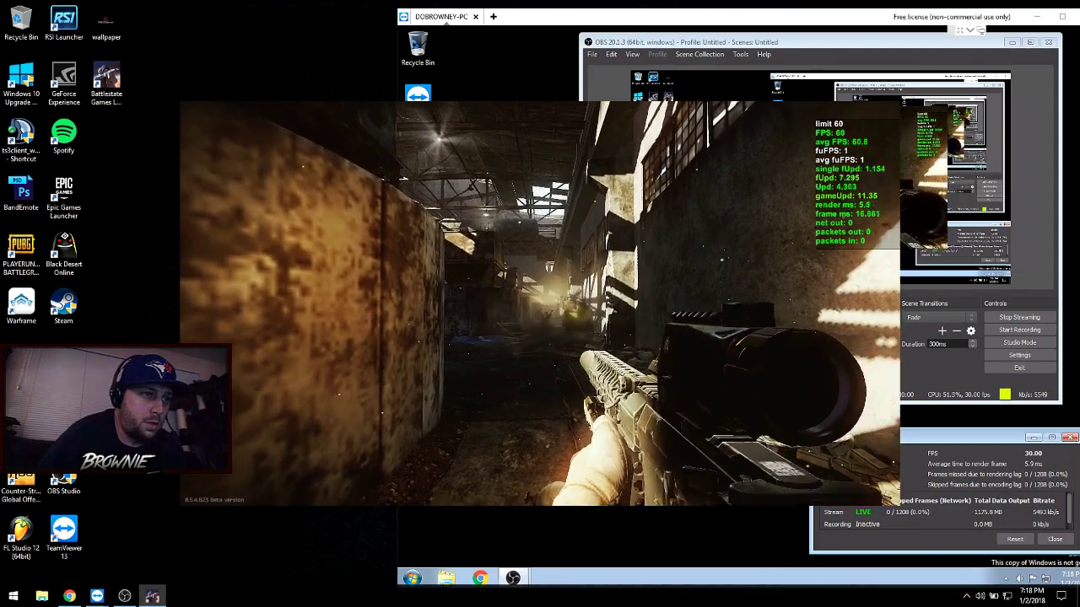
{"action": "right_click", "coordinate": [540, 304]}
{"action": "right_click", "coordinate": [540, 304]}
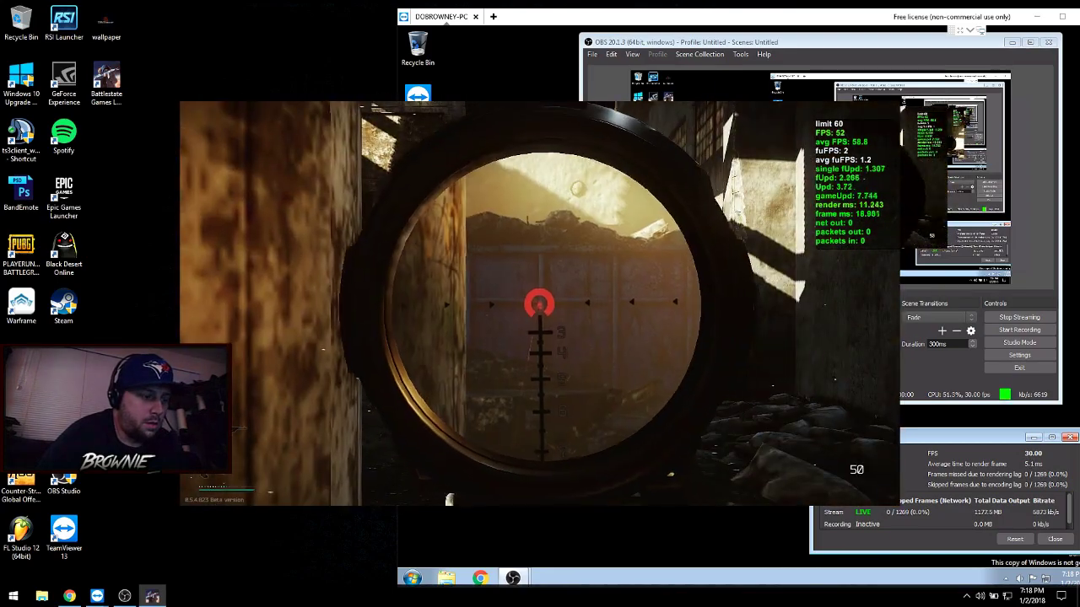
{"action": "right_click", "coordinate": [540, 304]}
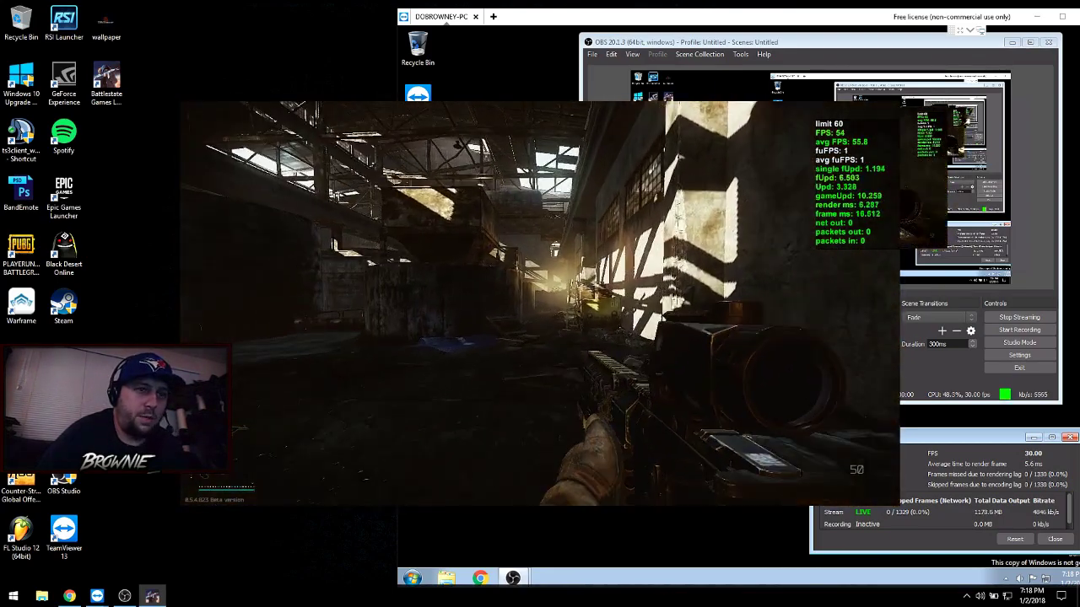
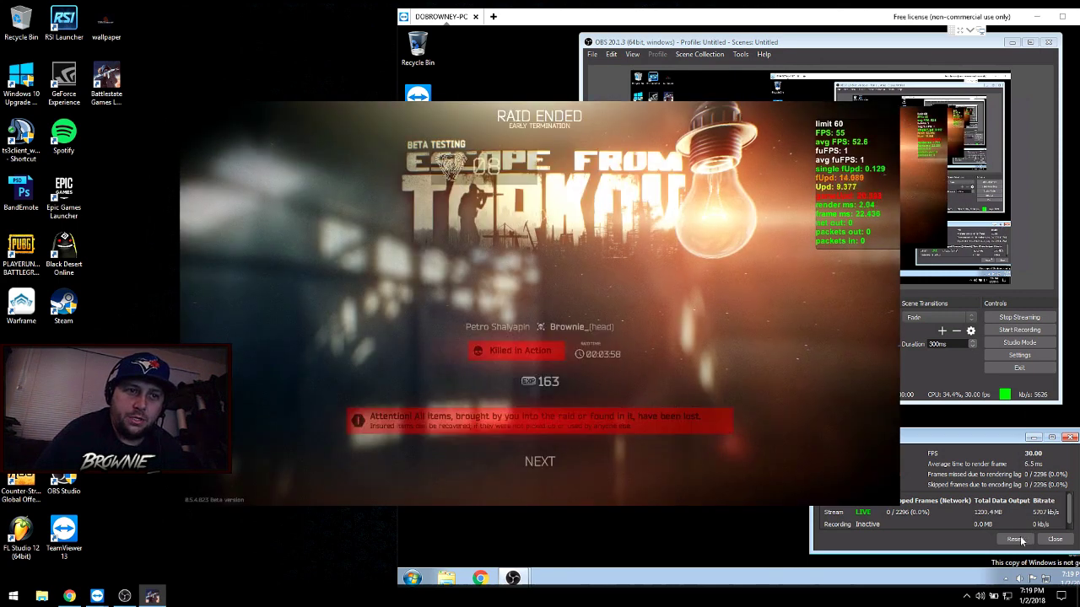
Step: Bring the gaming PC's OBS Stats over the raid-ended screen, check the rendering and encoding lag, and reset the counters
{"action": "left_click", "coordinate": [124, 596]}
{"action": "left_click_drag", "start_coordinate": [979, 258], "coordinate": [895, 259]}
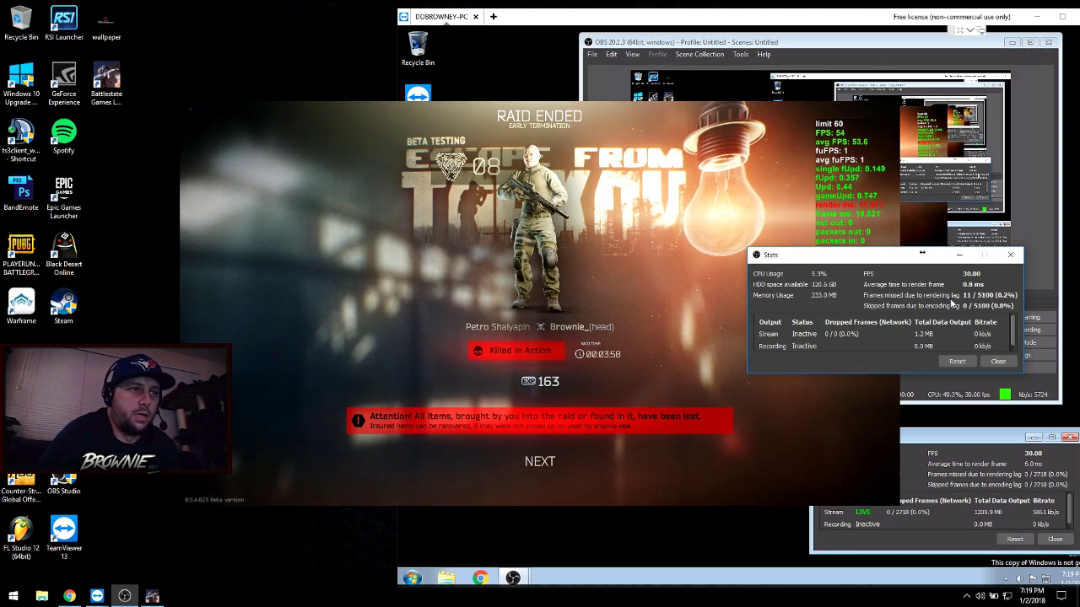
{"action": "left_click_drag", "start_coordinate": [873, 261], "coordinate": [850, 262]}
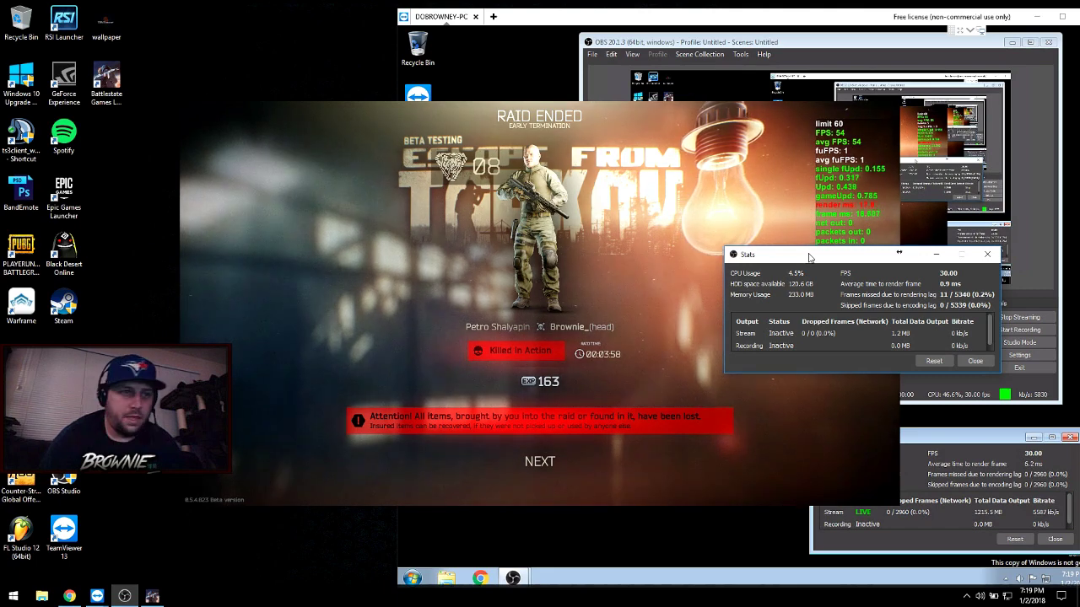
{"action": "left_click_drag", "start_coordinate": [808, 257], "coordinate": [783, 260]}
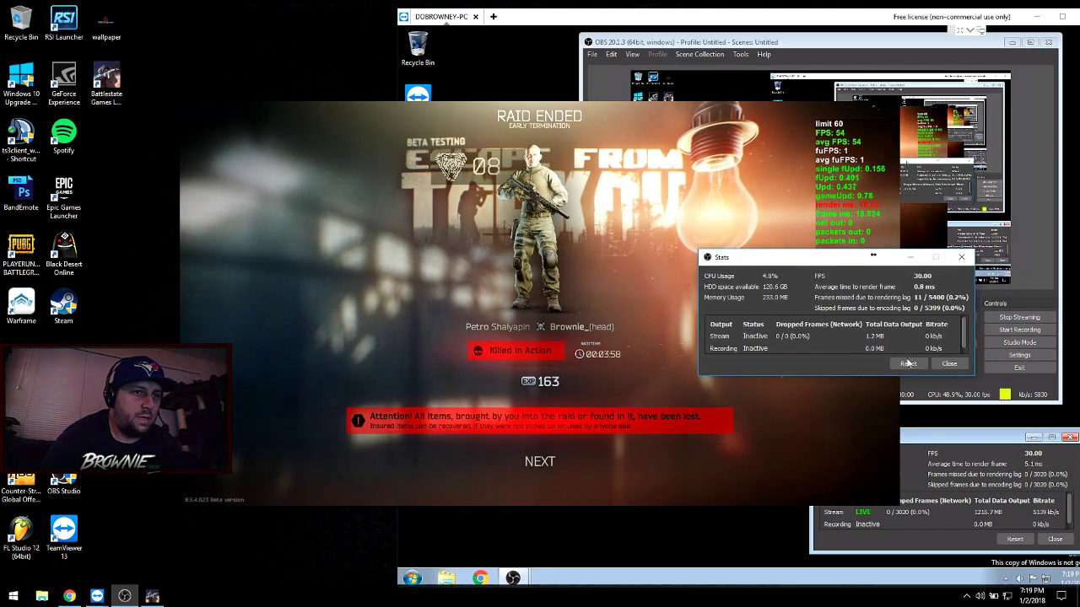
{"action": "left_click", "coordinate": [910, 362]}
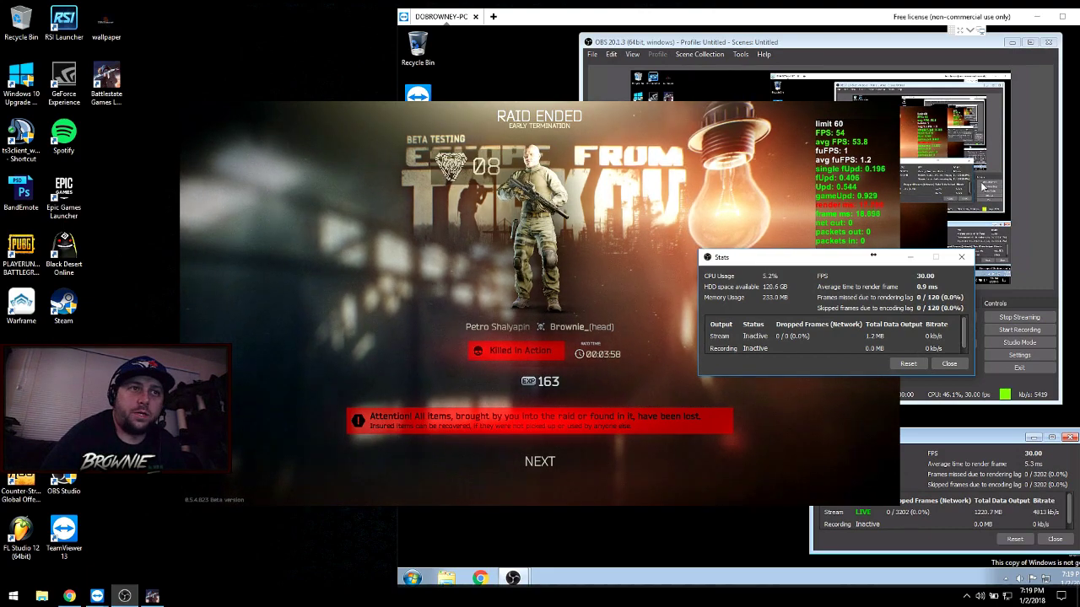
Step: Go through the raid-ended summary screens and quit the game
{"action": "left_click", "coordinate": [540, 465]}
{"action": "left_click", "coordinate": [540, 464]}
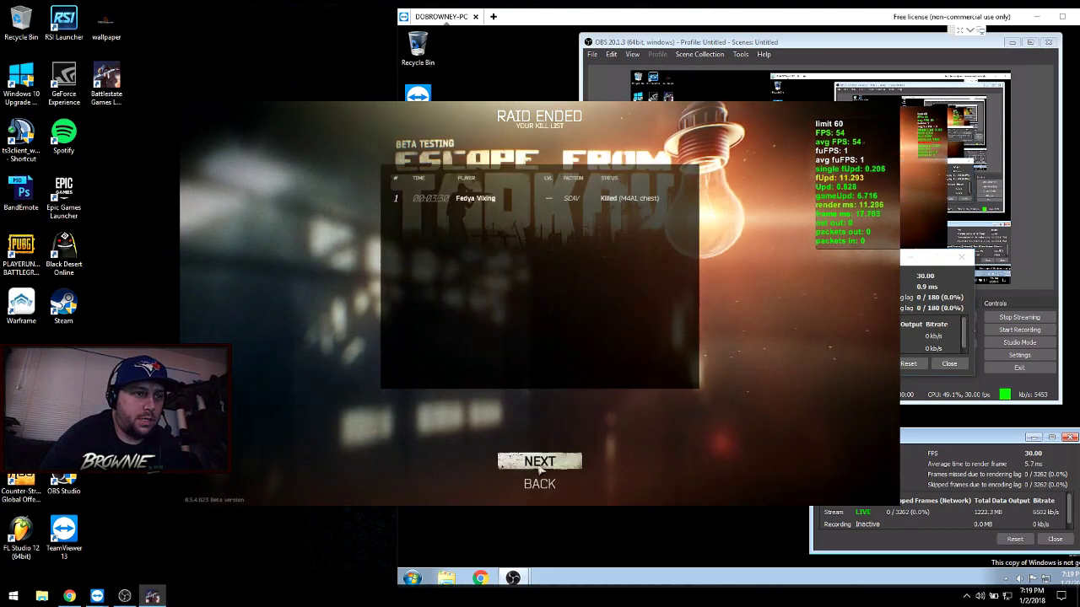
{"action": "left_click", "coordinate": [540, 486]}
{"action": "left_click", "coordinate": [538, 467]}
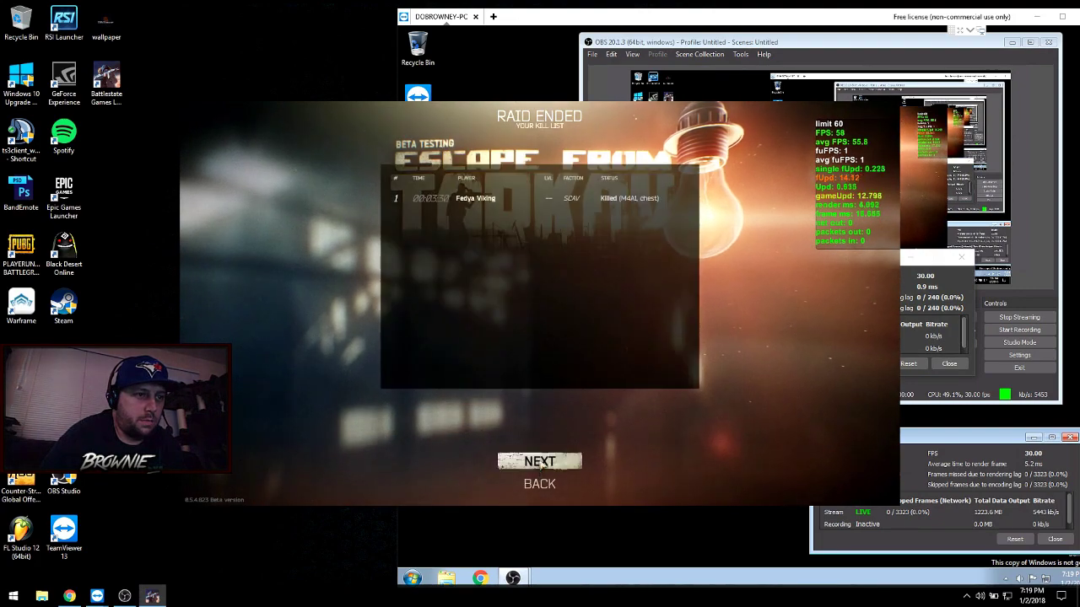
{"action": "left_click", "coordinate": [540, 464]}
{"action": "left_click", "coordinate": [540, 463]}
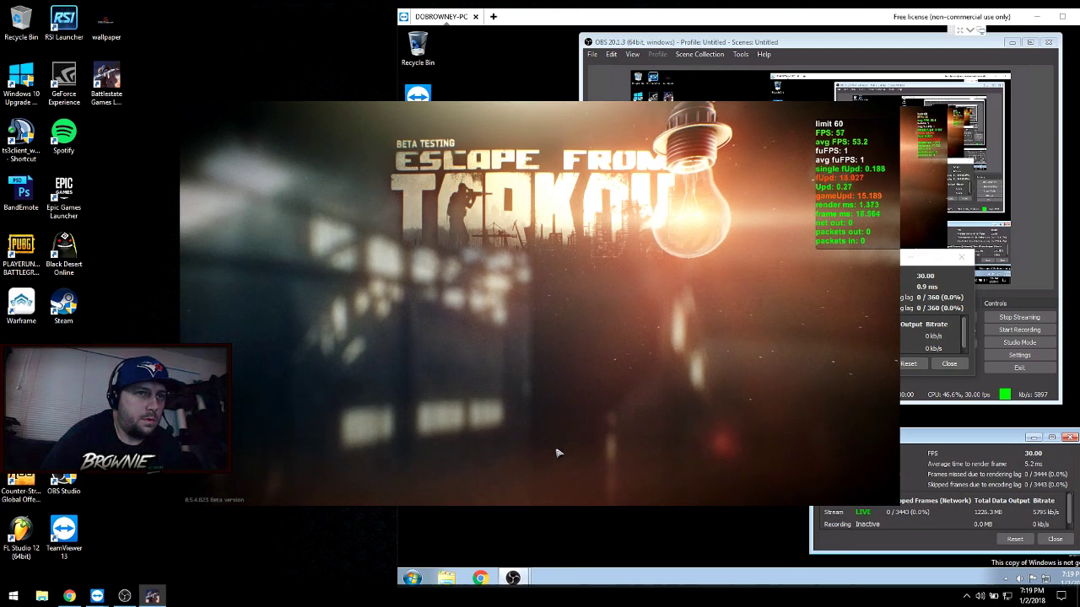
{"action": "left_click", "coordinate": [558, 452]}
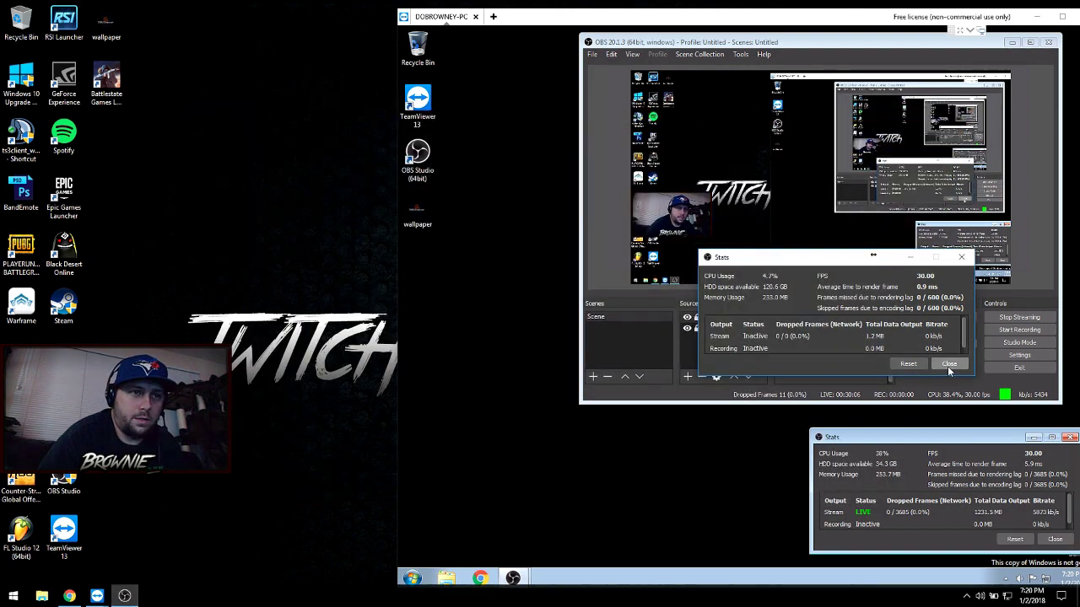
Step: Close the OBS Stats windows on both PCs and review the streaming PC's NDI Output settings, cancelling without changes
{"action": "left_click", "coordinate": [949, 364]}
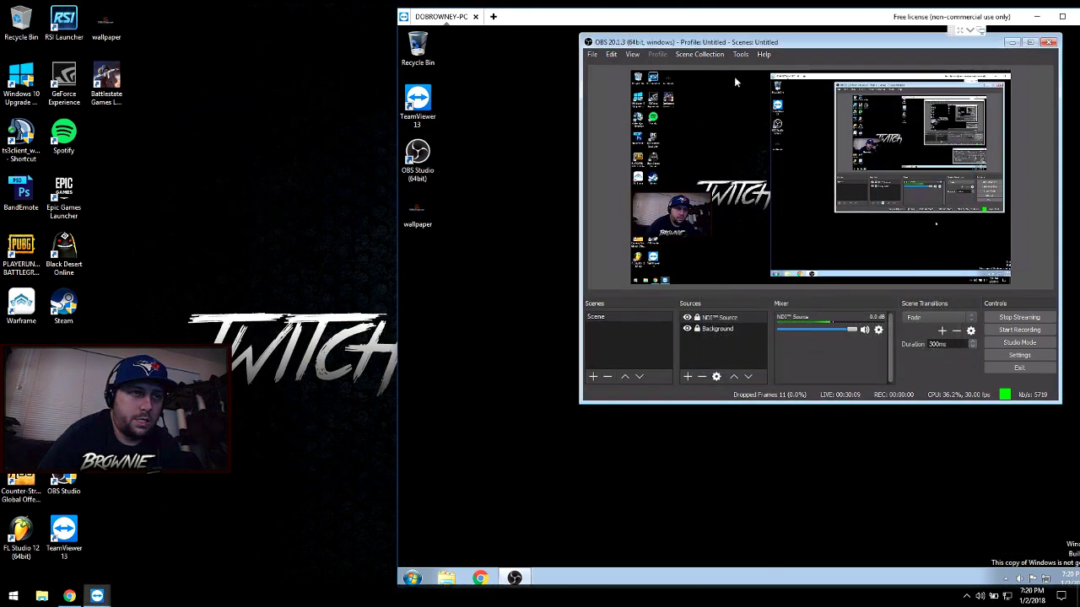
{"action": "left_click_drag", "start_coordinate": [675, 16], "coordinate": [587, 13]}
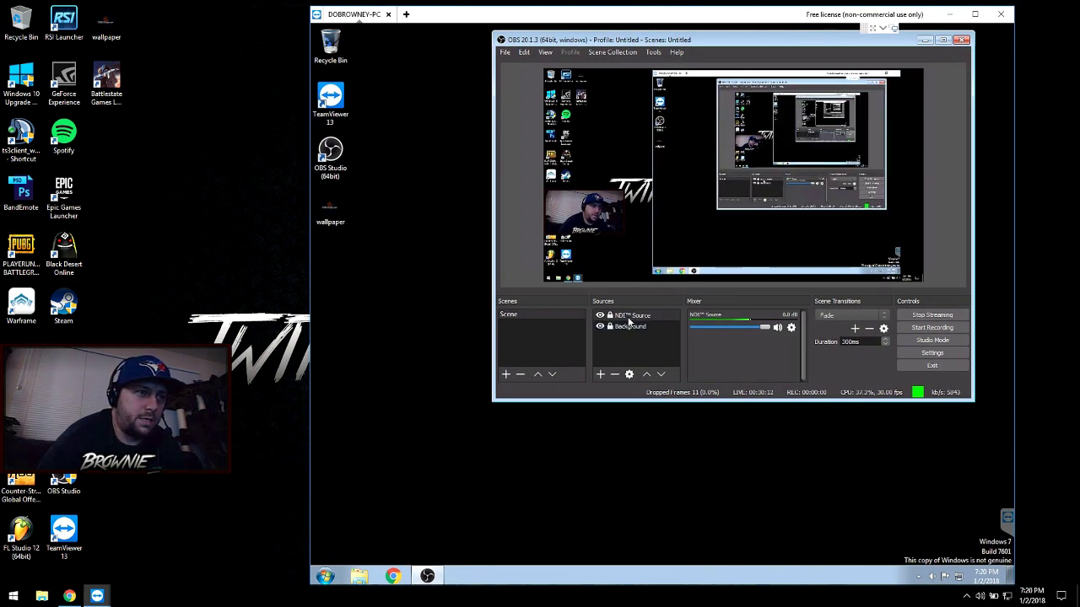
{"action": "left_click", "coordinate": [654, 52]}
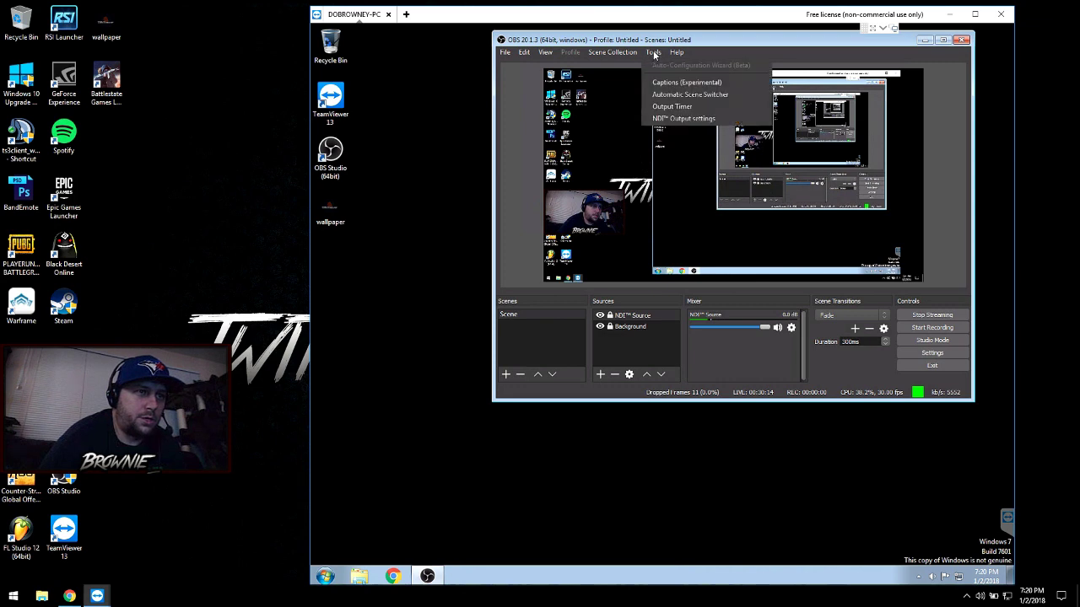
{"action": "left_click", "coordinate": [680, 118]}
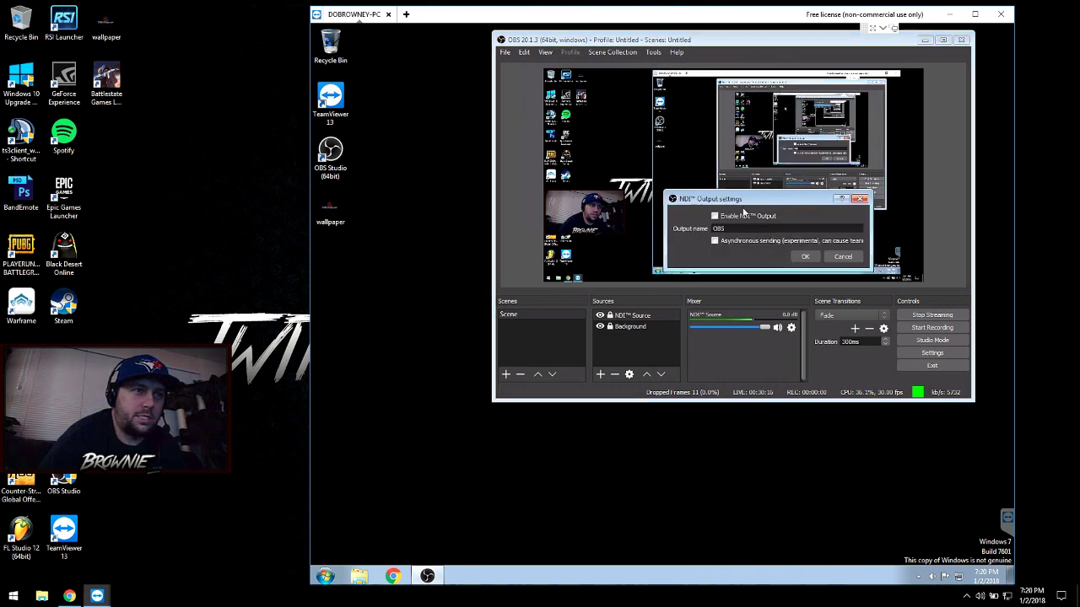
{"action": "left_click", "coordinate": [856, 261]}
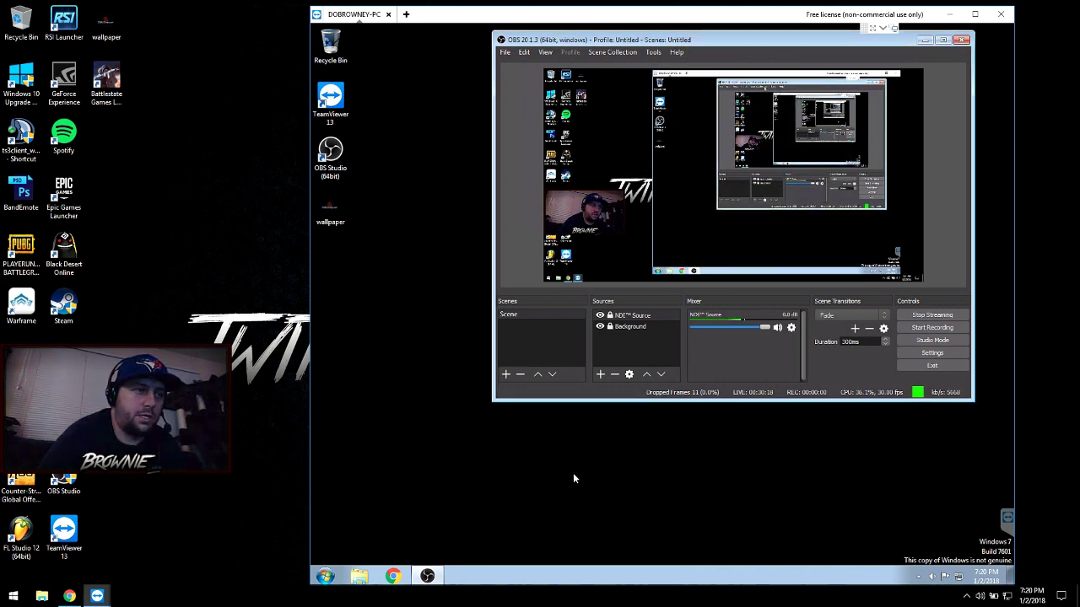
Step: Restore the gaming PC's OBS window from the system tray, review its NDI Output settings and dismiss them
{"action": "left_click", "coordinate": [968, 597]}
{"action": "left_click", "coordinate": [932, 505]}
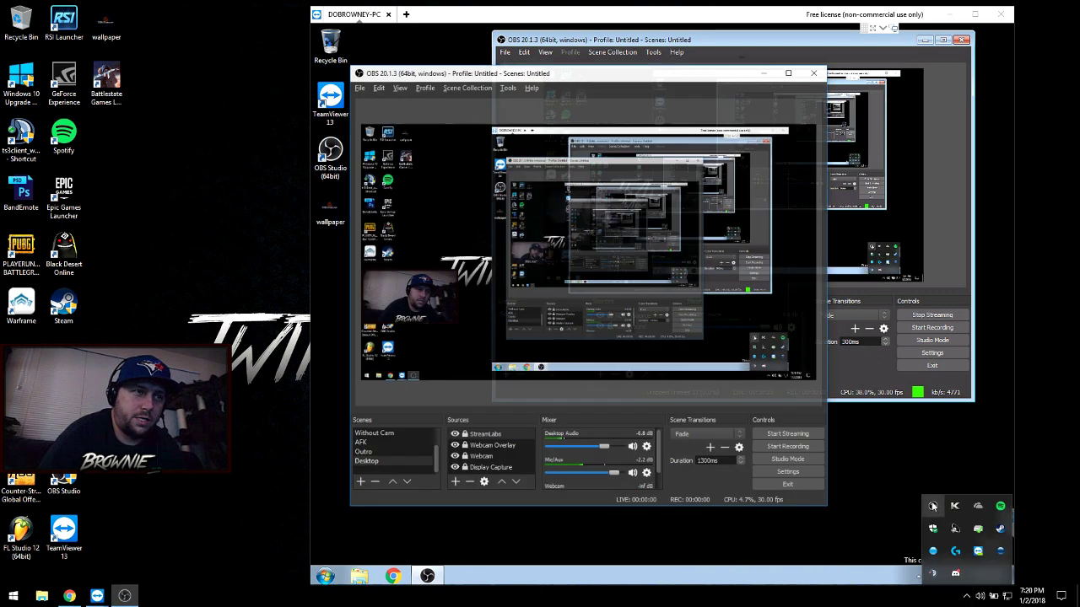
{"action": "left_click", "coordinate": [514, 75]}
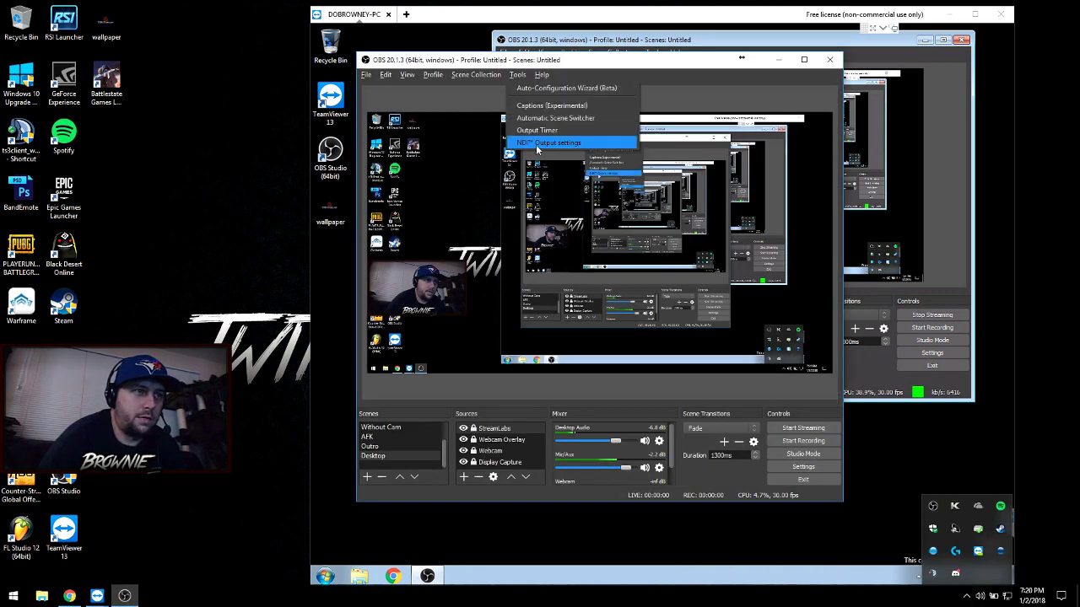
{"action": "left_click", "coordinate": [548, 143]}
{"action": "key", "text": "Escape"}
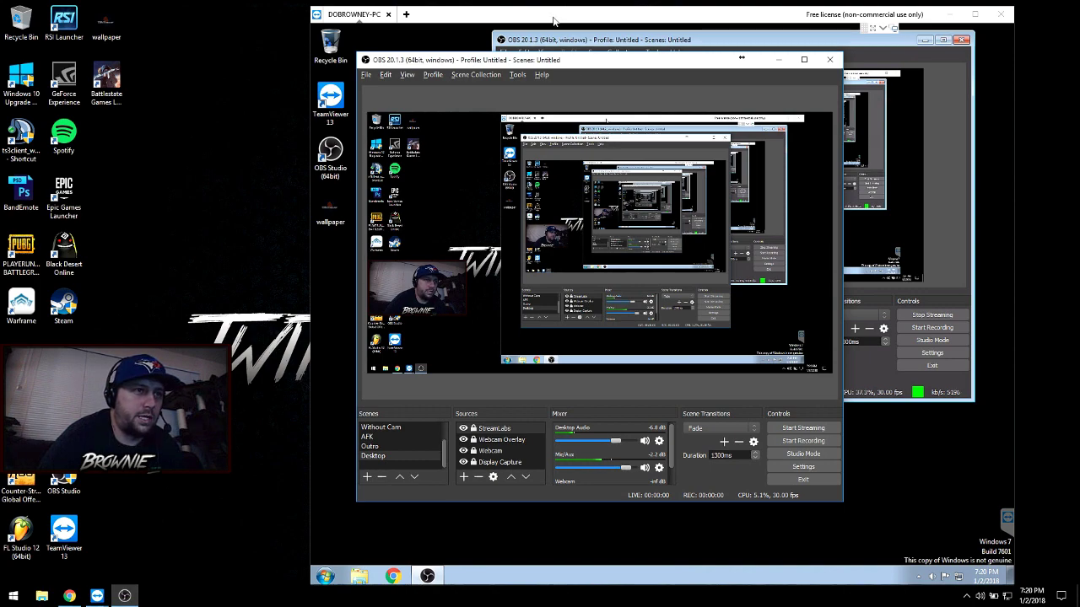
Step: Arrange the TeamViewer window and the gaming PC's OBS window side by side so both OBS previews are visible
{"action": "left_click_drag", "start_coordinate": [554, 21], "coordinate": [658, 38]}
{"action": "left_click_drag", "start_coordinate": [616, 68], "coordinate": [287, 46]}
{"action": "left_click_drag", "start_coordinate": [570, 27], "coordinate": [540, 32]}
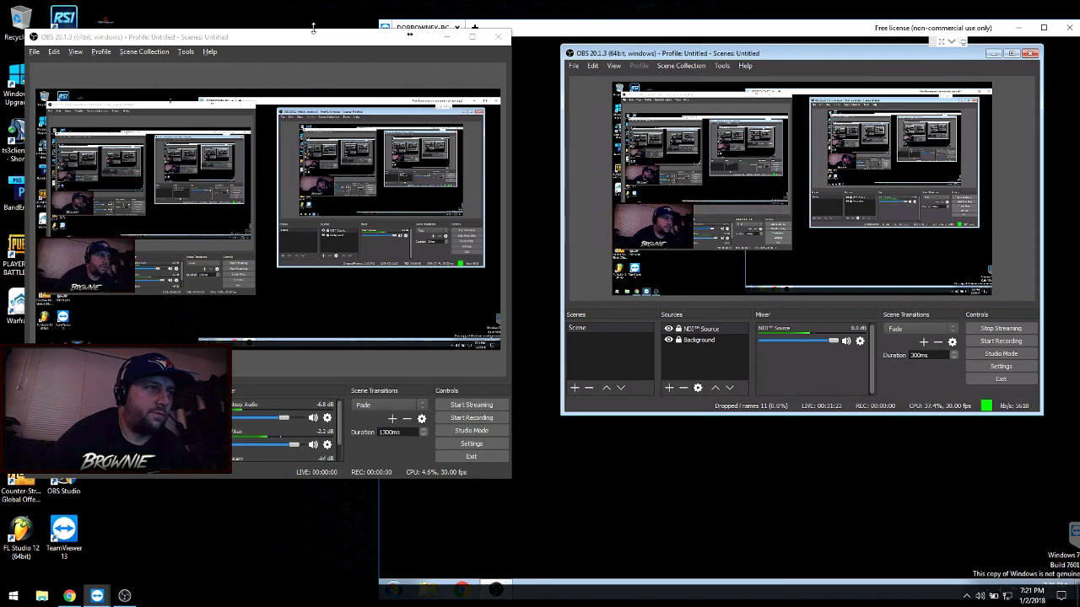
Step: Open Task Manager on the gaming PC, minimize its OBS window and check the Ethernet throughput in the performance view
{"action": "right_click", "coordinate": [906, 595]}
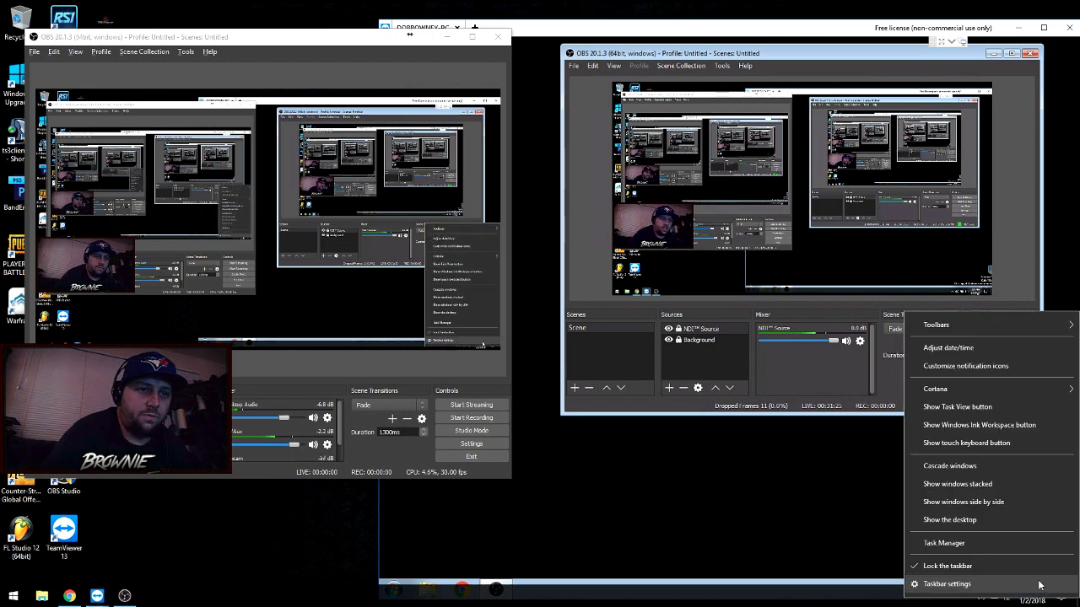
{"action": "left_click", "coordinate": [998, 547]}
{"action": "left_click_drag", "start_coordinate": [409, 36], "coordinate": [551, 140]}
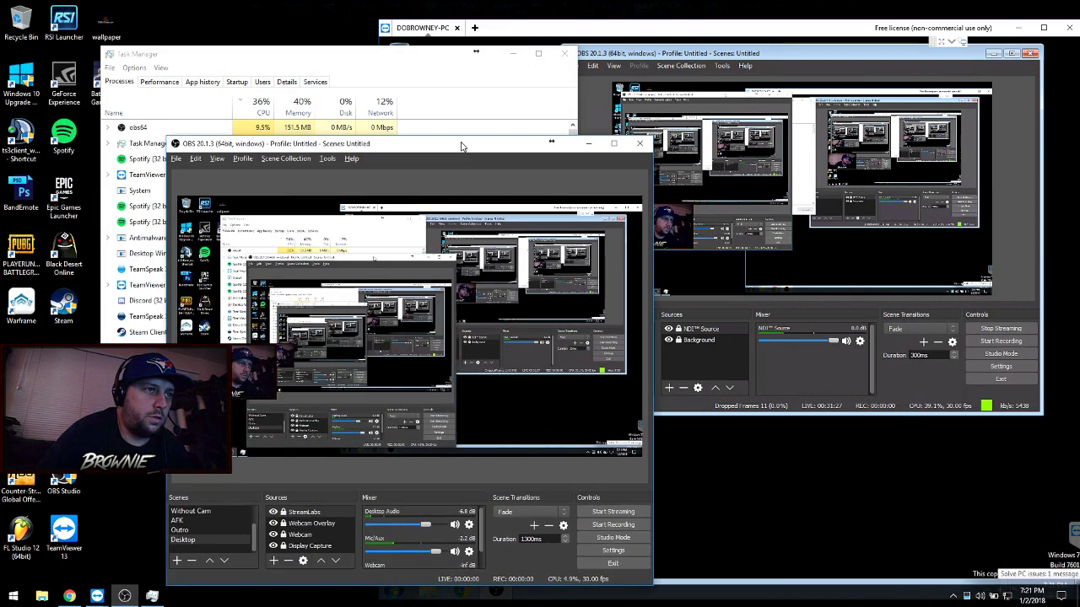
{"action": "left_click", "coordinate": [588, 142]}
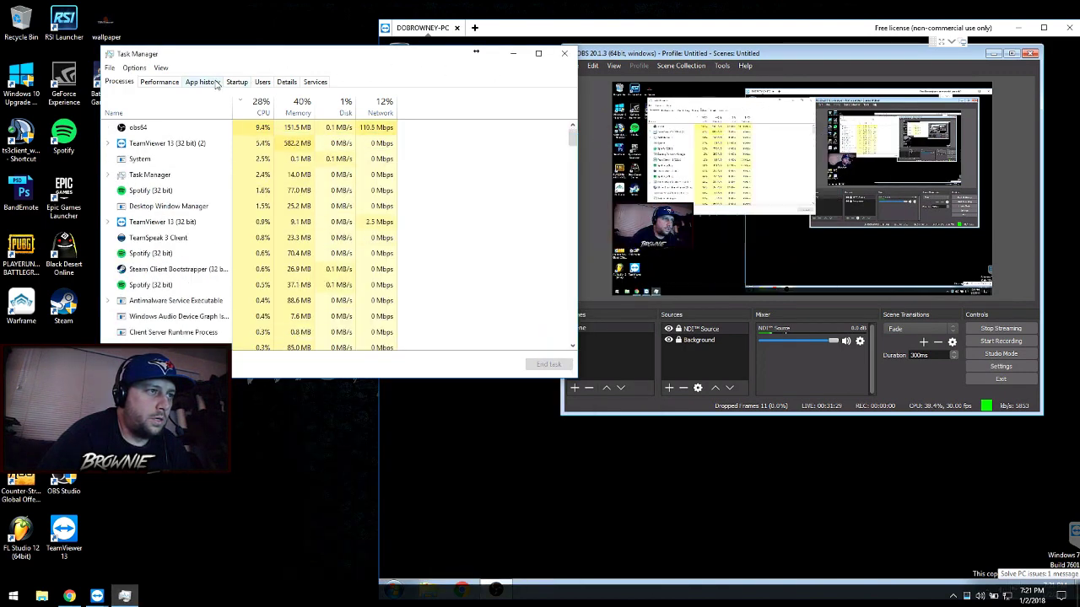
{"action": "left_click", "coordinate": [160, 82]}
{"action": "left_click", "coordinate": [164, 243]}
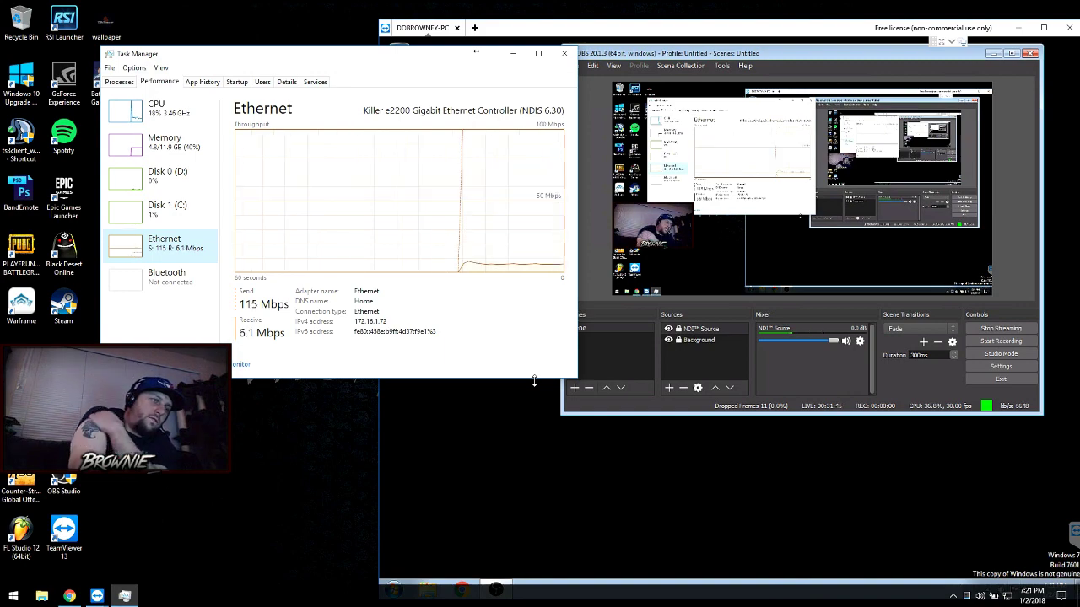
Step: Switch to Chrome, look through the open NDI and OBS pages, and return from the obs-ndi 4.2 GitHub release to its OBS forum page
{"action": "left_click", "coordinate": [66, 597]}
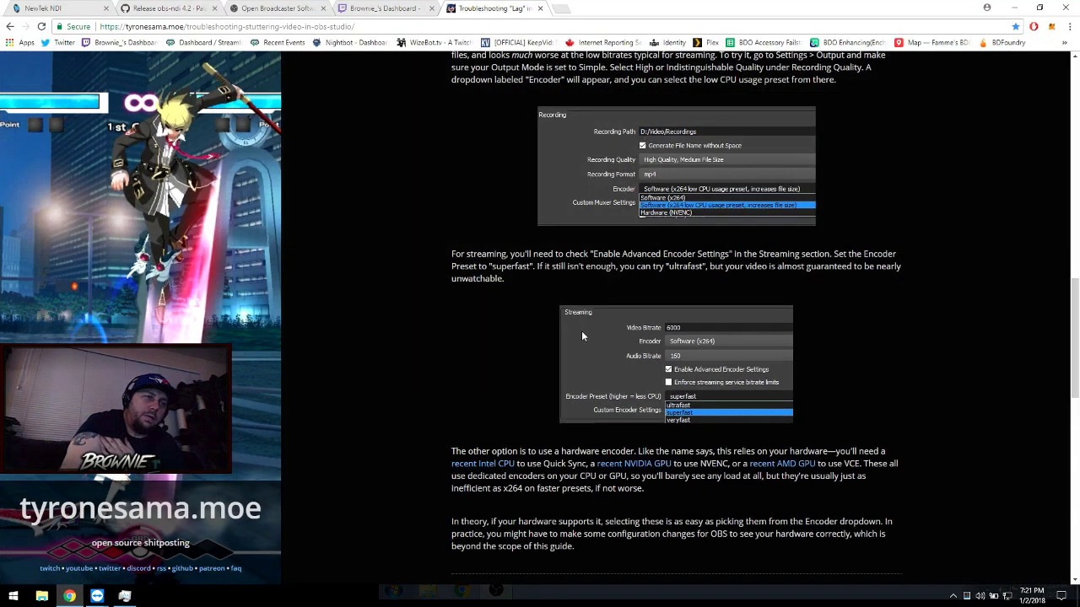
{"action": "left_click", "coordinate": [167, 9]}
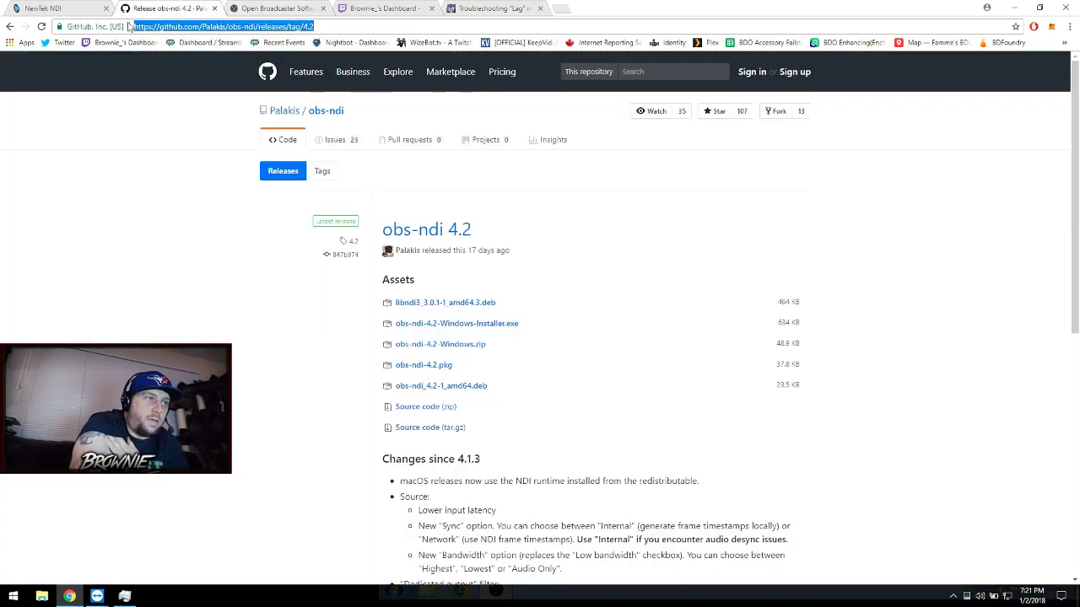
{"action": "left_click", "coordinate": [57, 8]}
{"action": "left_click", "coordinate": [230, 8]}
{"action": "left_click", "coordinate": [126, 8]}
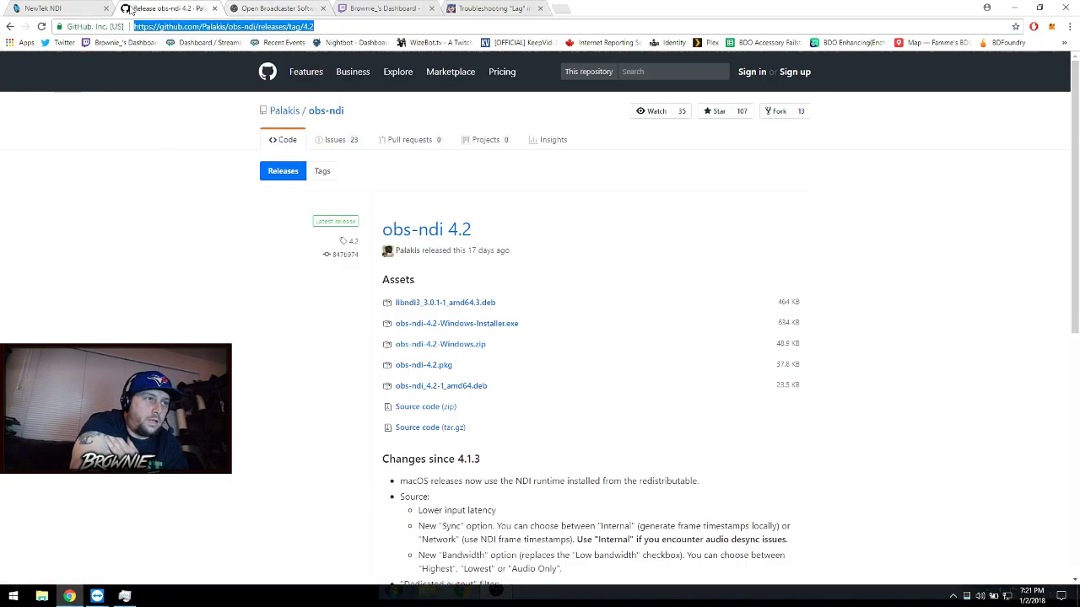
{"action": "left_click", "coordinate": [10, 26]}
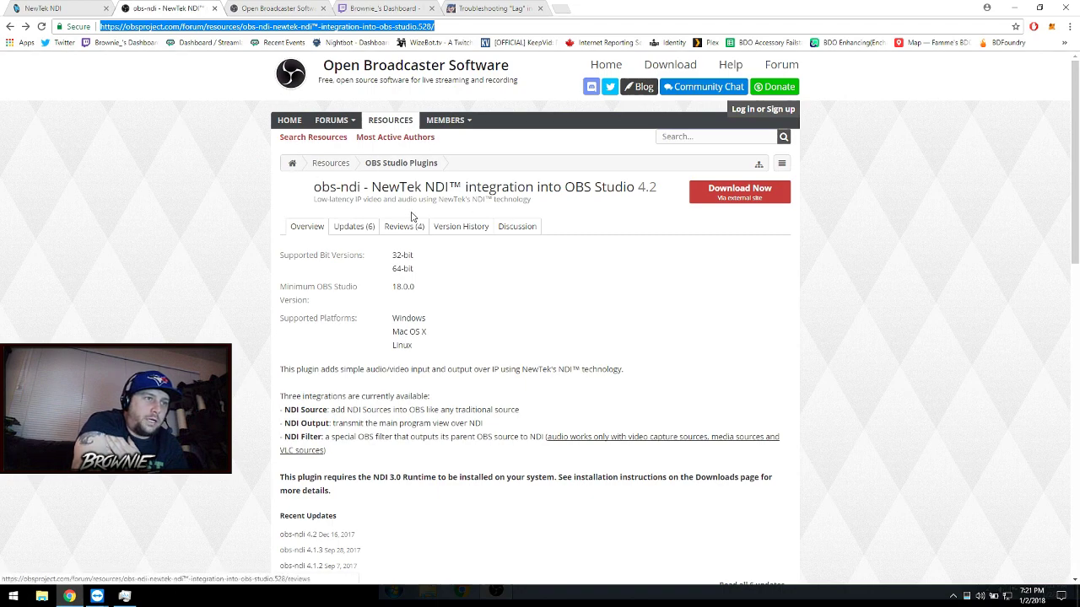
Step: Review the obs-ndi plugin overview, highlighting the NDI Output integration, and clear the browser and Task Manager off the desktop
{"action": "scroll", "coordinate": [258, 319], "scroll_direction": "down", "scroll_amount": 2}
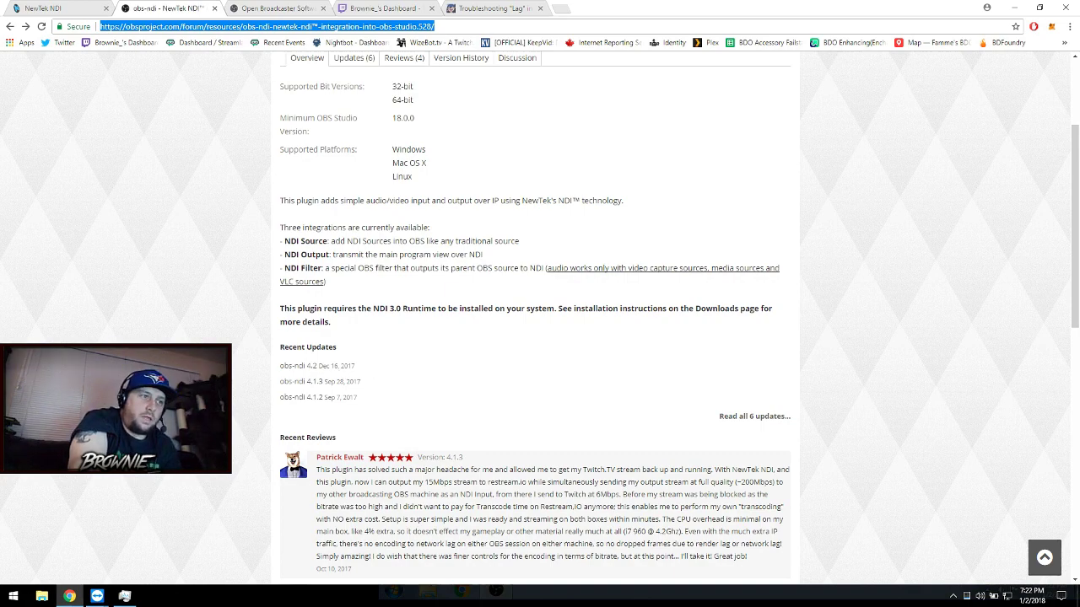
{"action": "scroll", "coordinate": [535, 321], "scroll_direction": "up", "scroll_amount": 2}
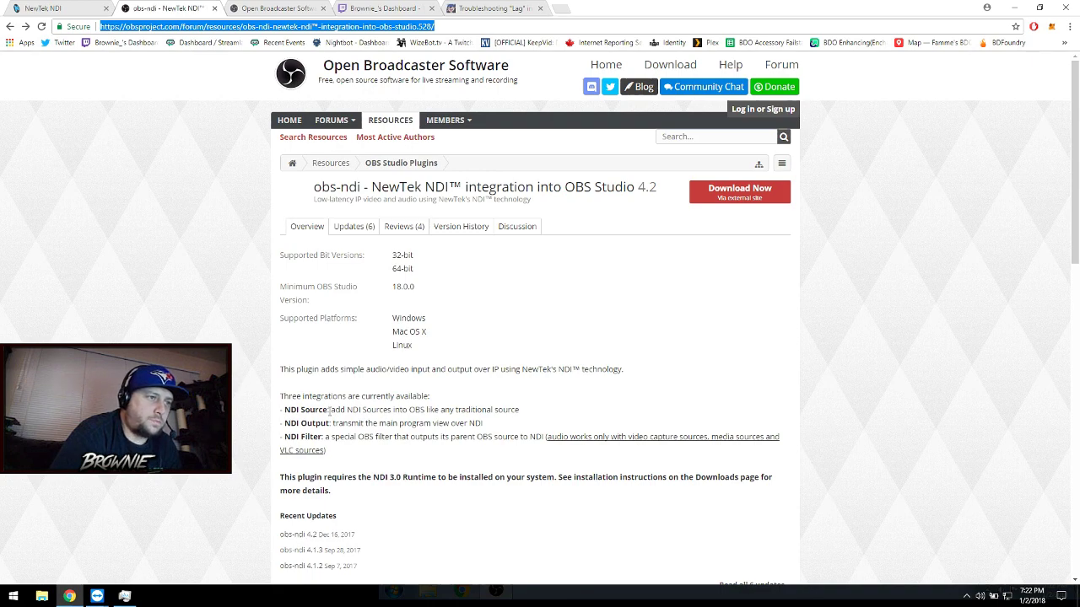
{"action": "left_click_drag", "start_coordinate": [329, 409], "coordinate": [277, 429]}
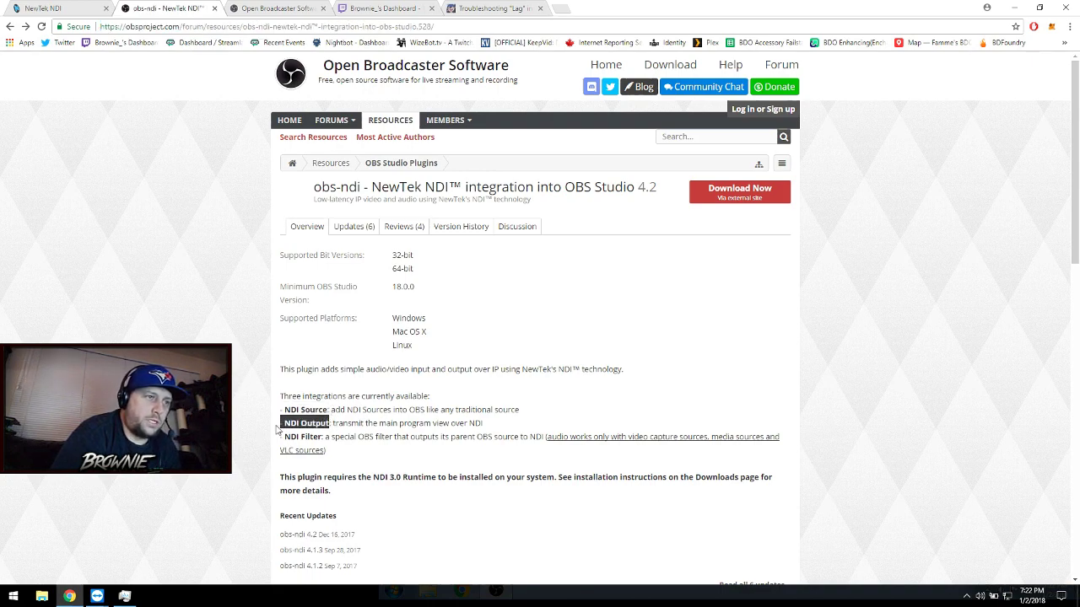
{"action": "scroll", "coordinate": [307, 393], "scroll_direction": "down", "scroll_amount": 2}
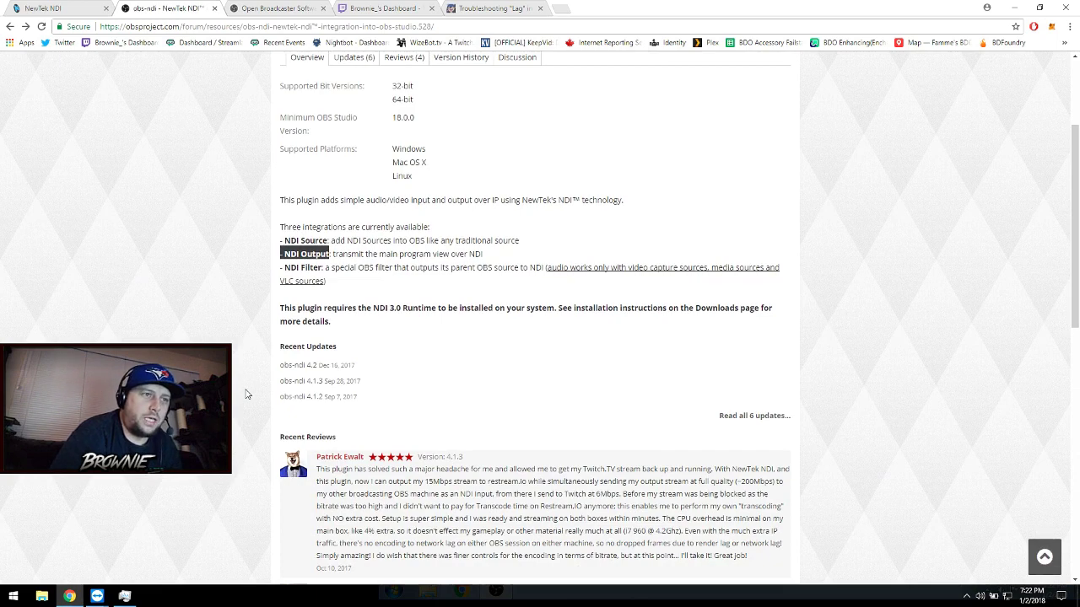
{"action": "scroll", "coordinate": [247, 394], "scroll_direction": "up", "scroll_amount": 2}
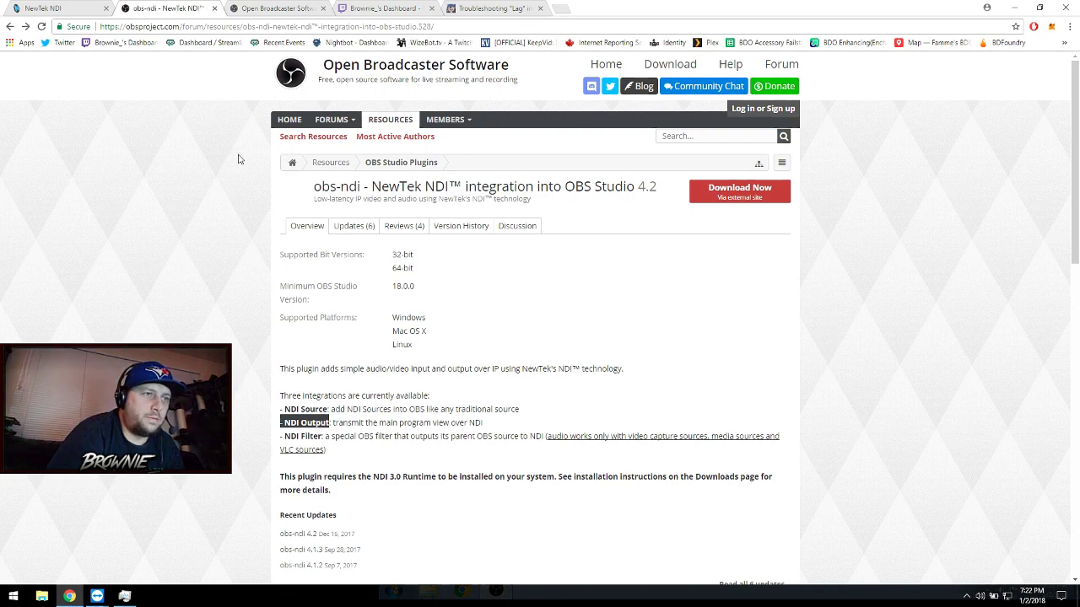
{"action": "left_click", "coordinate": [1014, 8]}
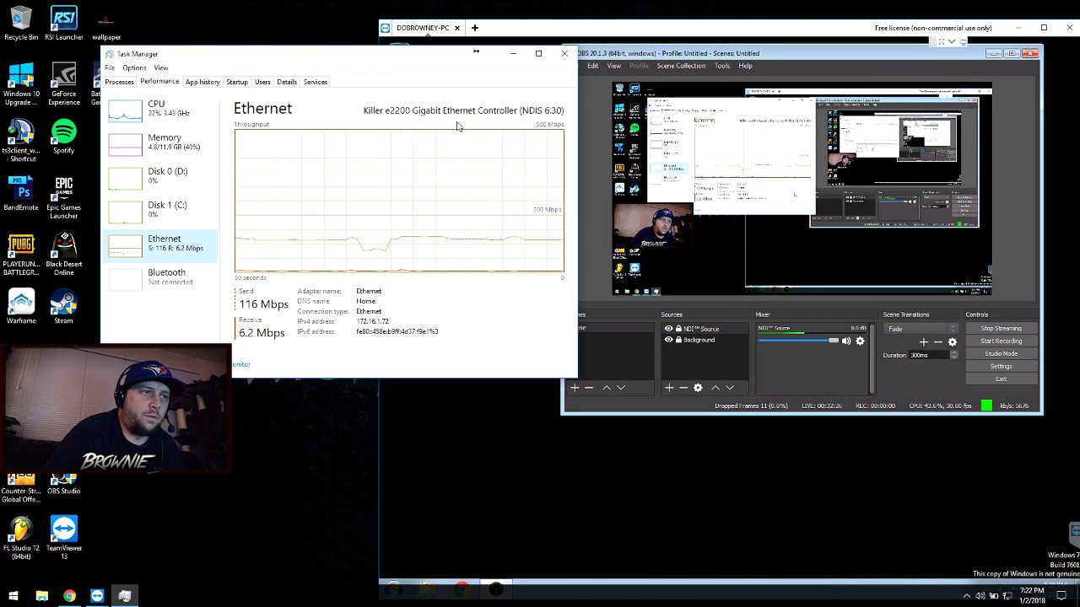
{"action": "left_click", "coordinate": [564, 53]}
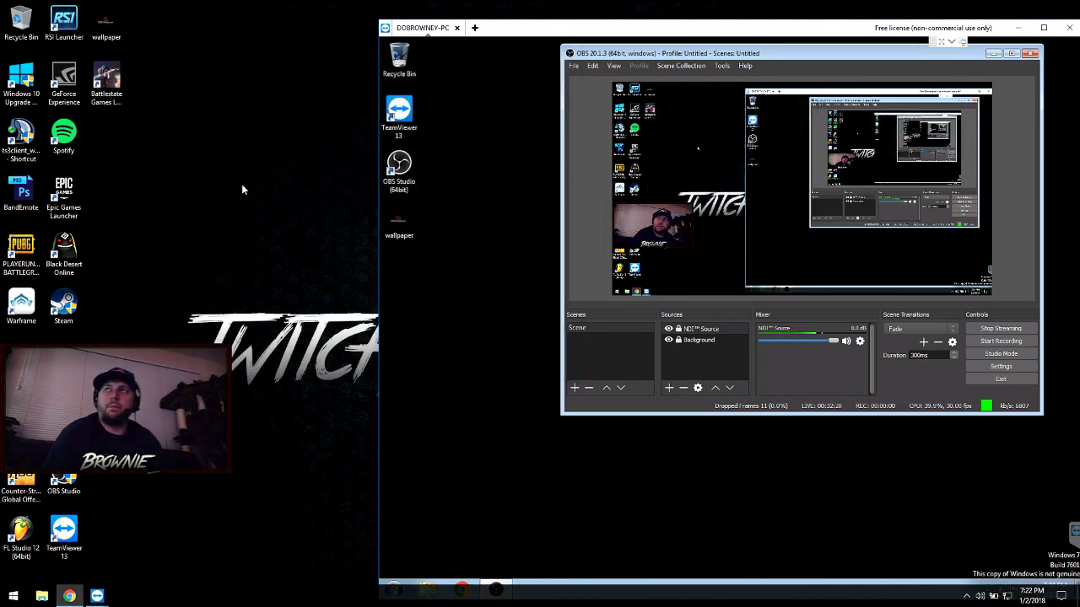